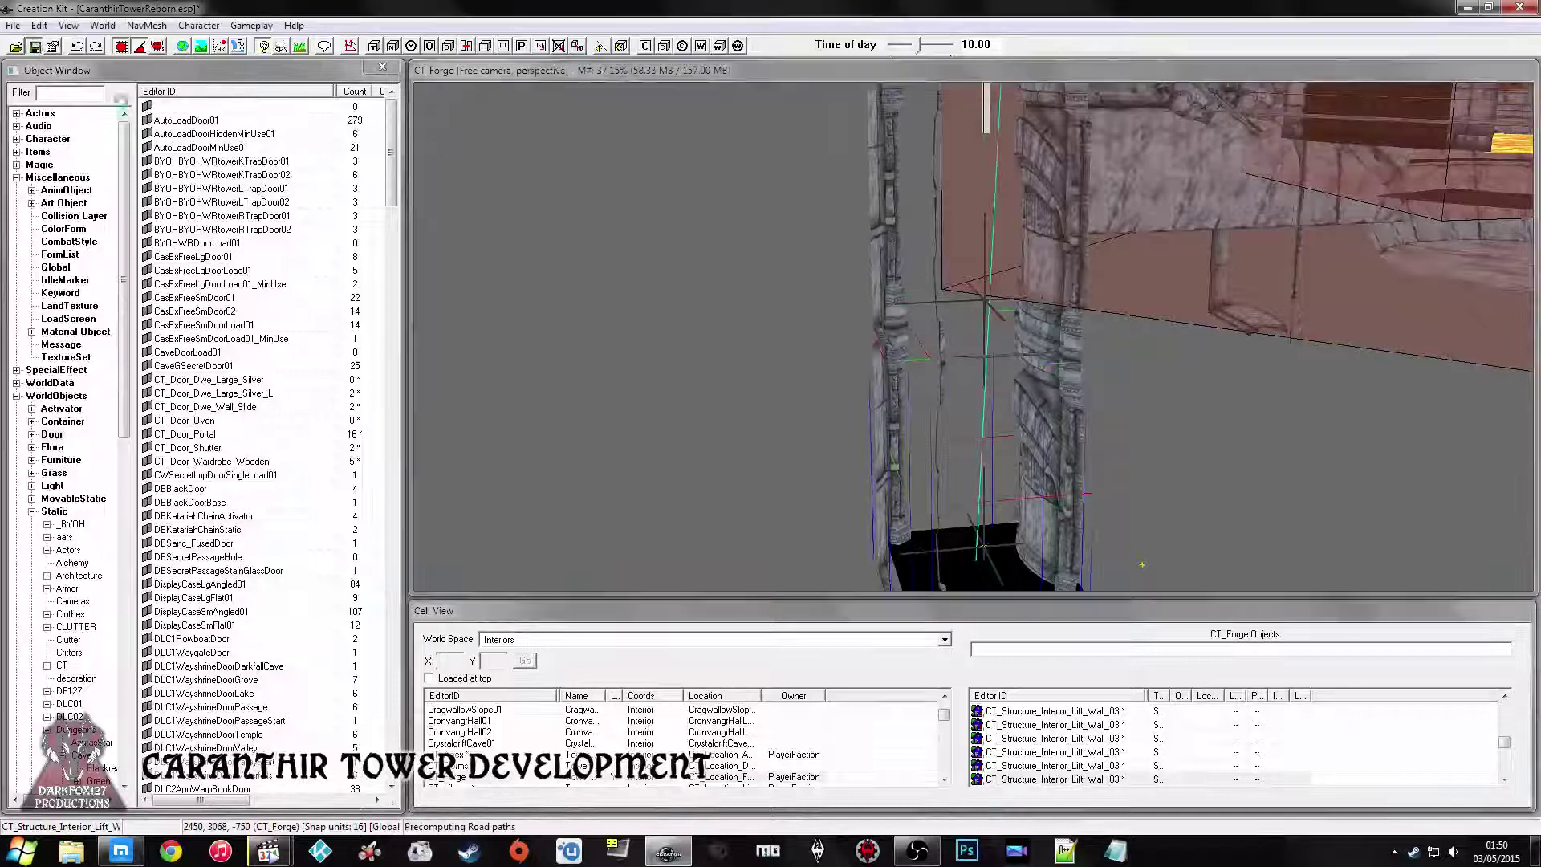
Duplicate a lift wall section of the forge's lift shaft and lower the copy to extend the shaft below the floor.
{"action": "middle_click_drag", "start_coordinate": [896, 322], "coordinate": [904, 368]}
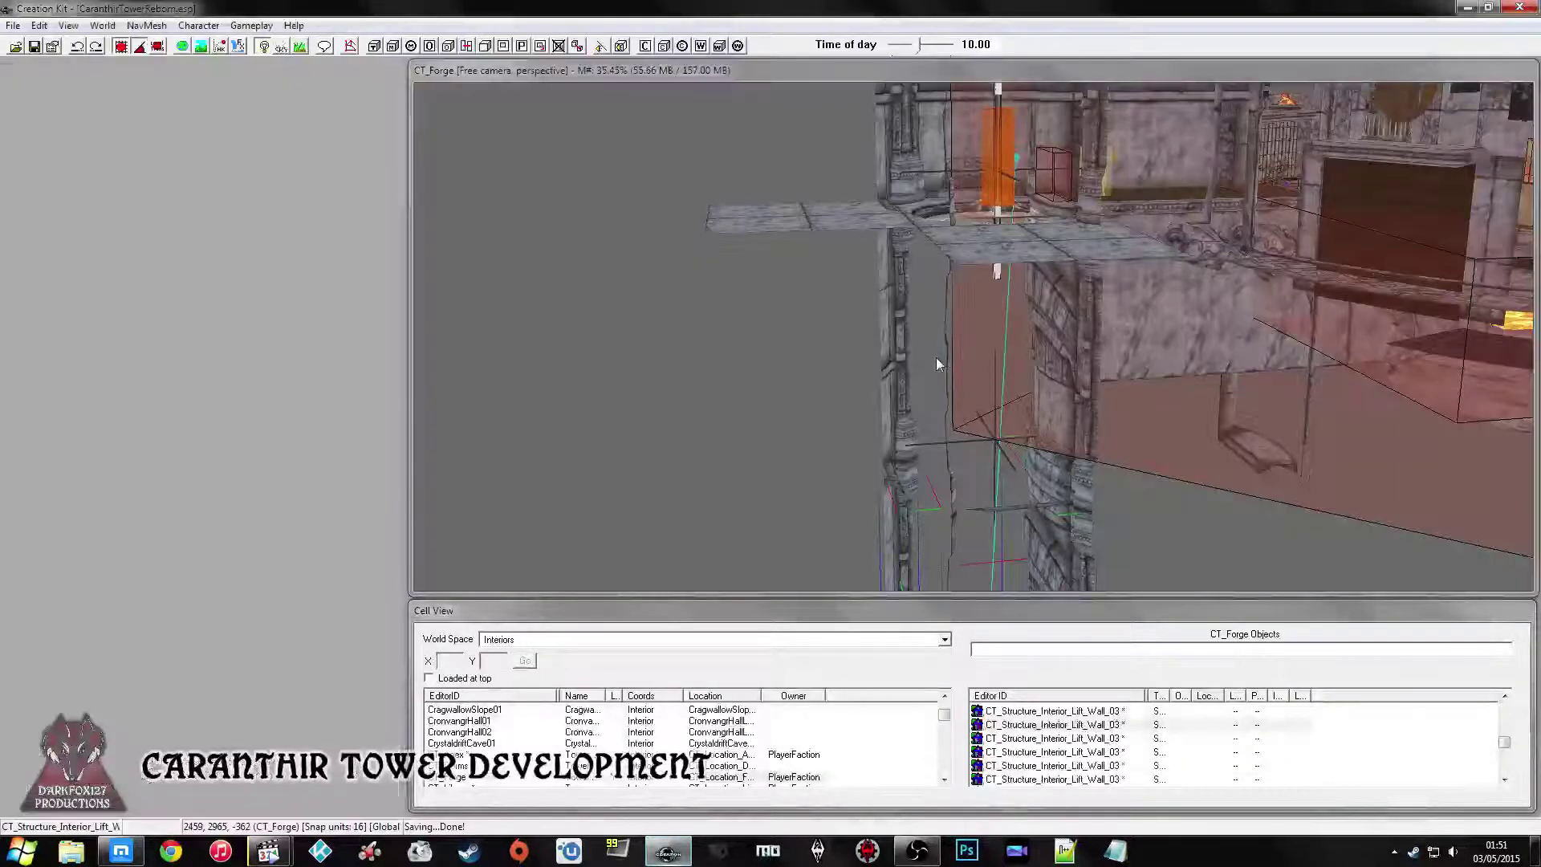
{"action": "middle_click_drag", "start_coordinate": [936, 358], "coordinate": [938, 301]}
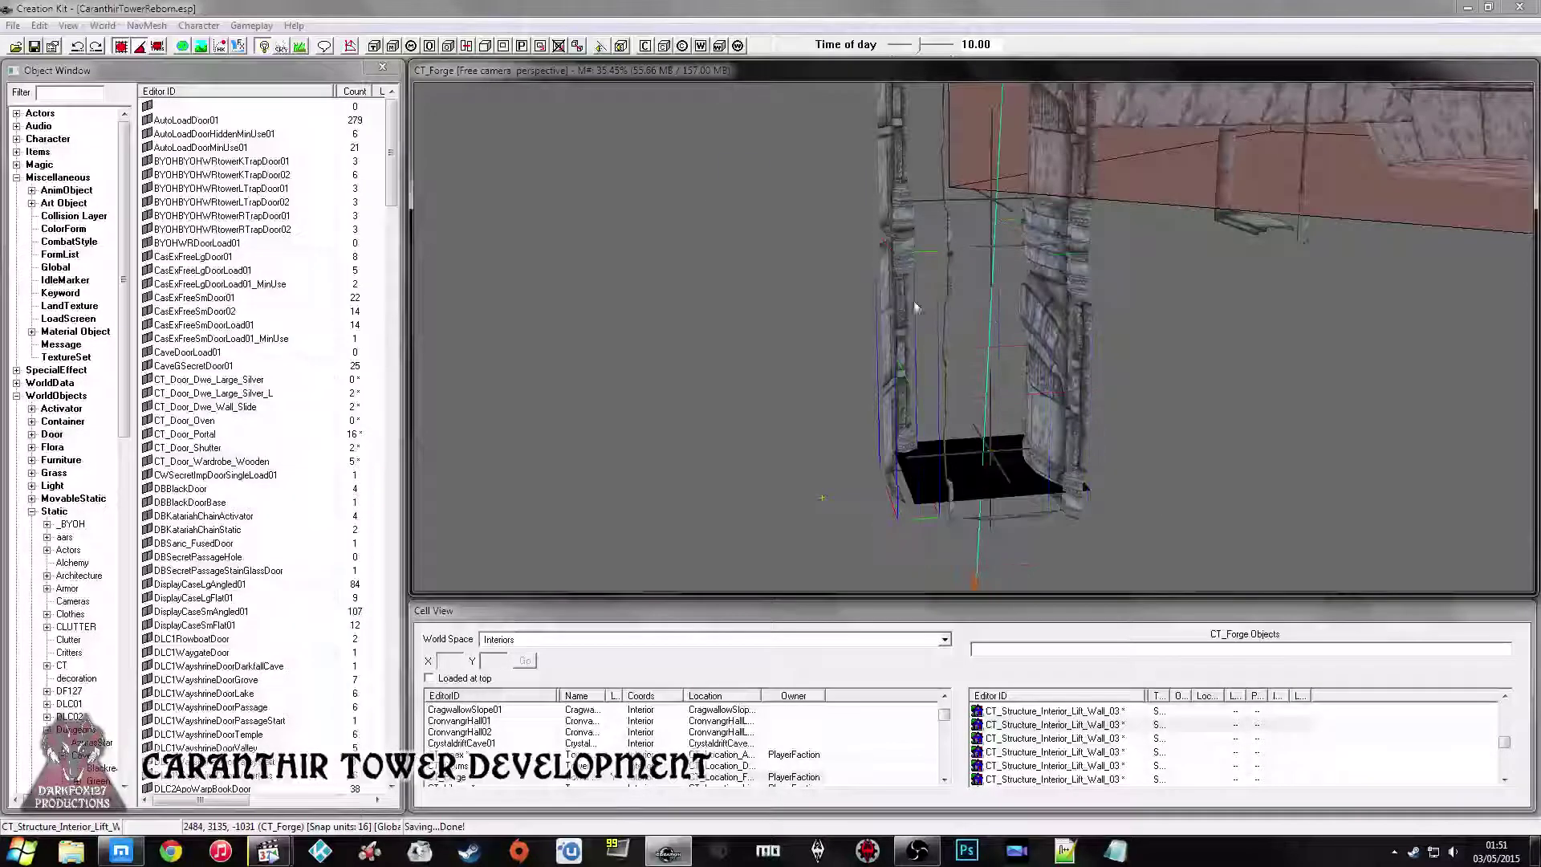
{"action": "middle_click_drag", "start_coordinate": [1062, 305], "coordinate": [1036, 449]}
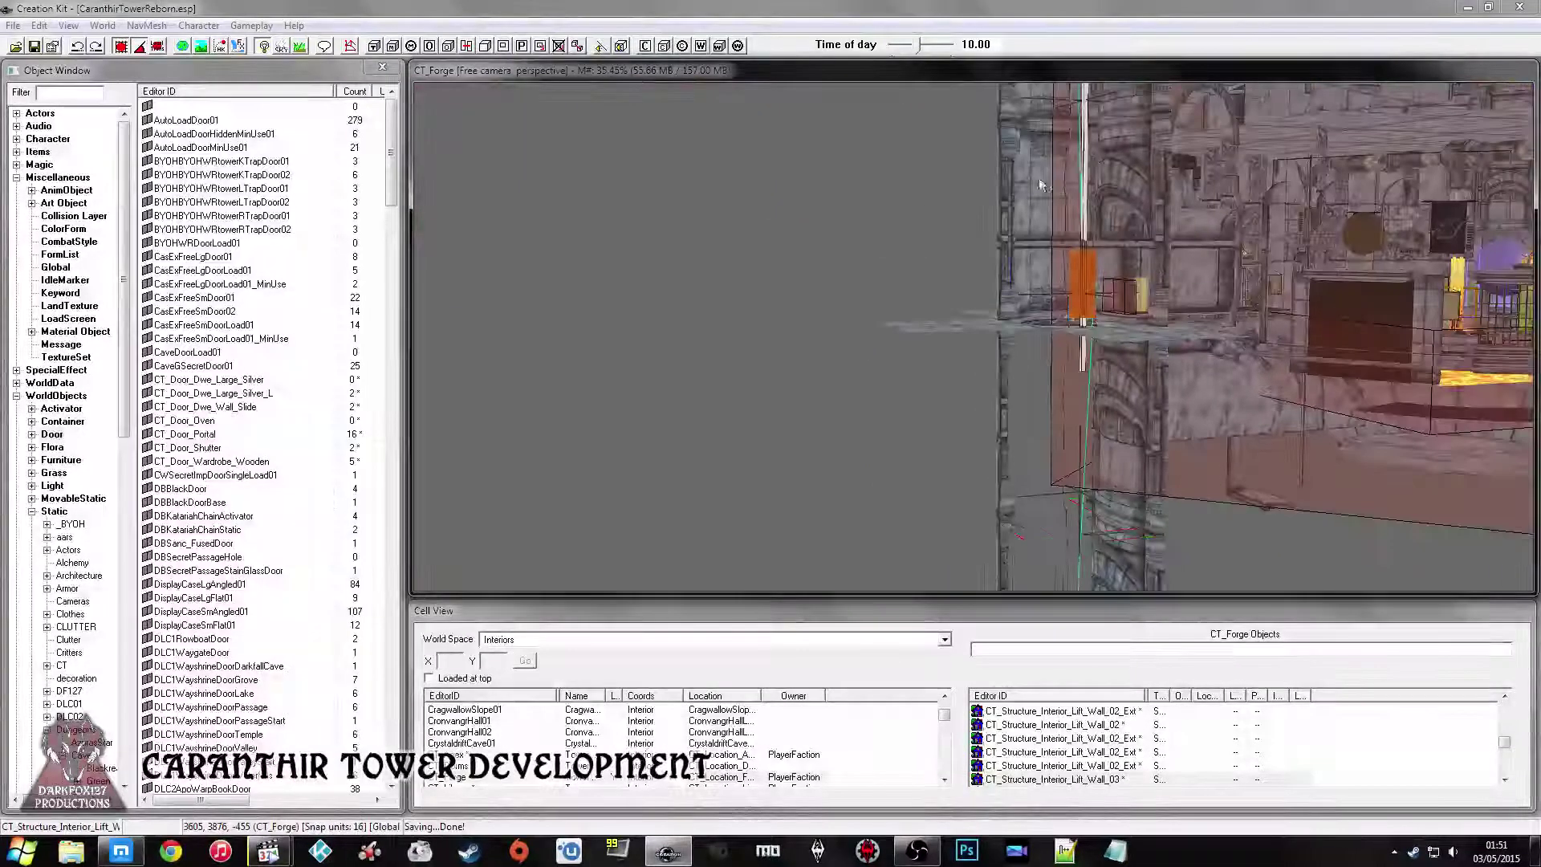
{"action": "left_click", "coordinate": [1033, 271]}
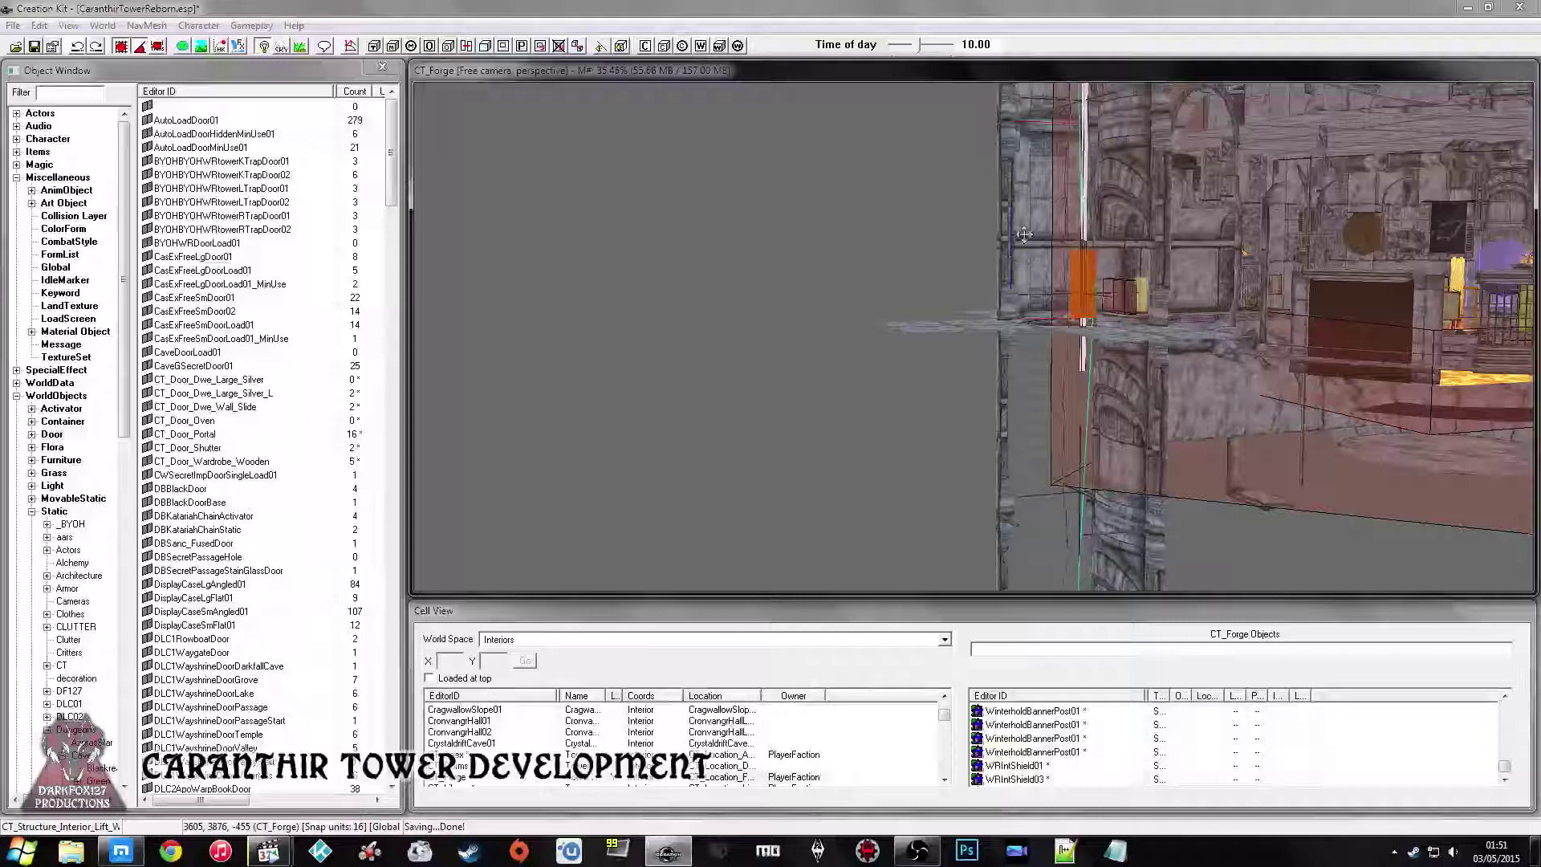
{"action": "middle_click_drag", "start_coordinate": [1020, 416], "coordinate": [1023, 357]}
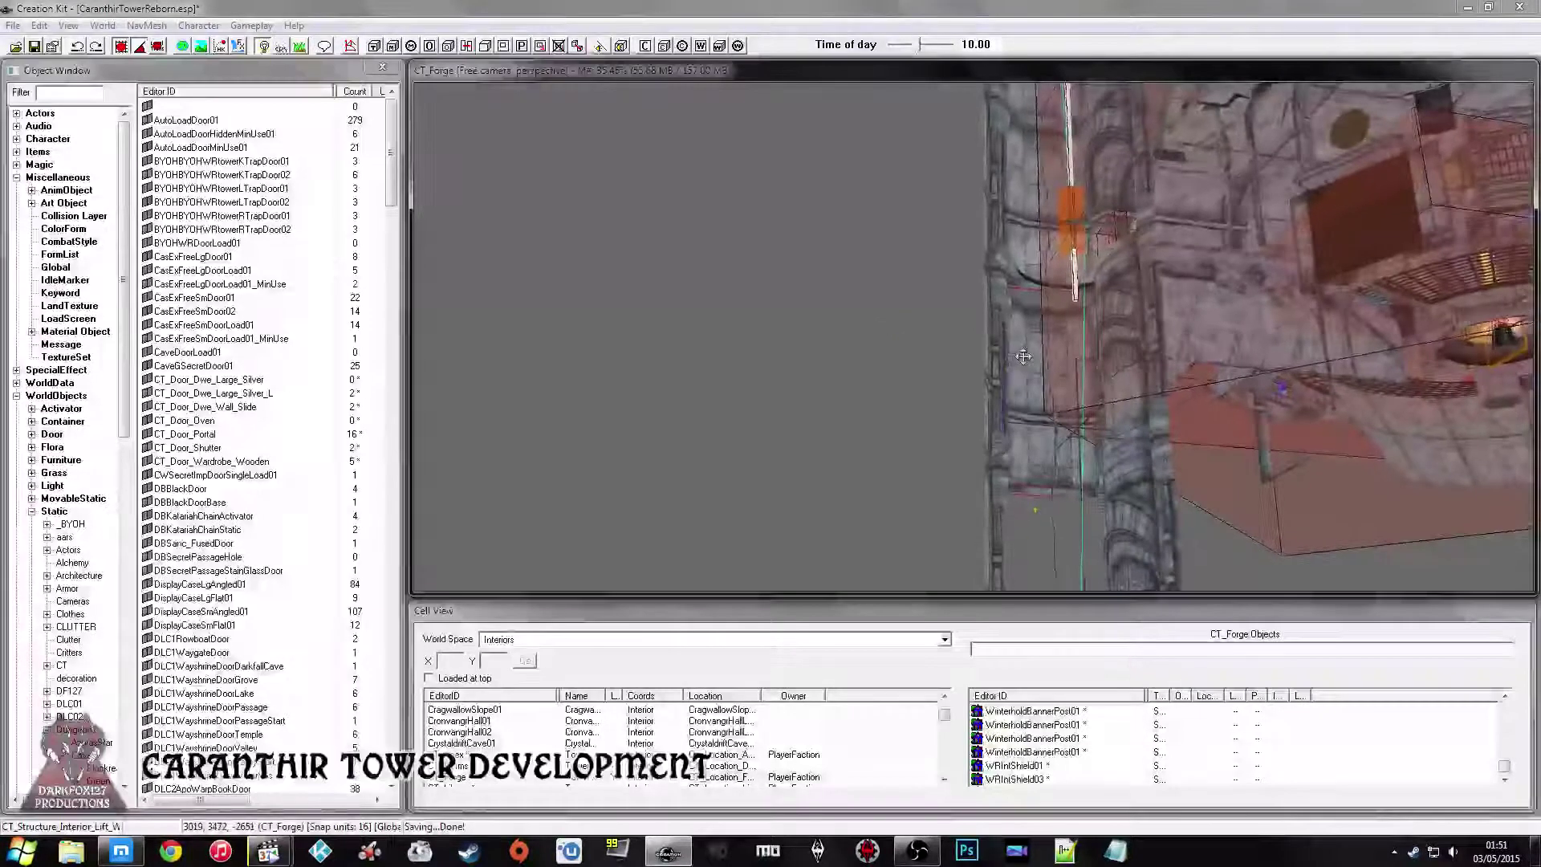
{"action": "left_click_drag", "start_coordinate": [1033, 426], "coordinate": [1033, 409]}
{"action": "middle_click_drag", "start_coordinate": [1033, 408], "coordinate": [1068, 145]}
Duplicate the lowest back wall section of the lift shaft and place the copy directly beneath it.
{"action": "left_click", "coordinate": [1040, 308]}
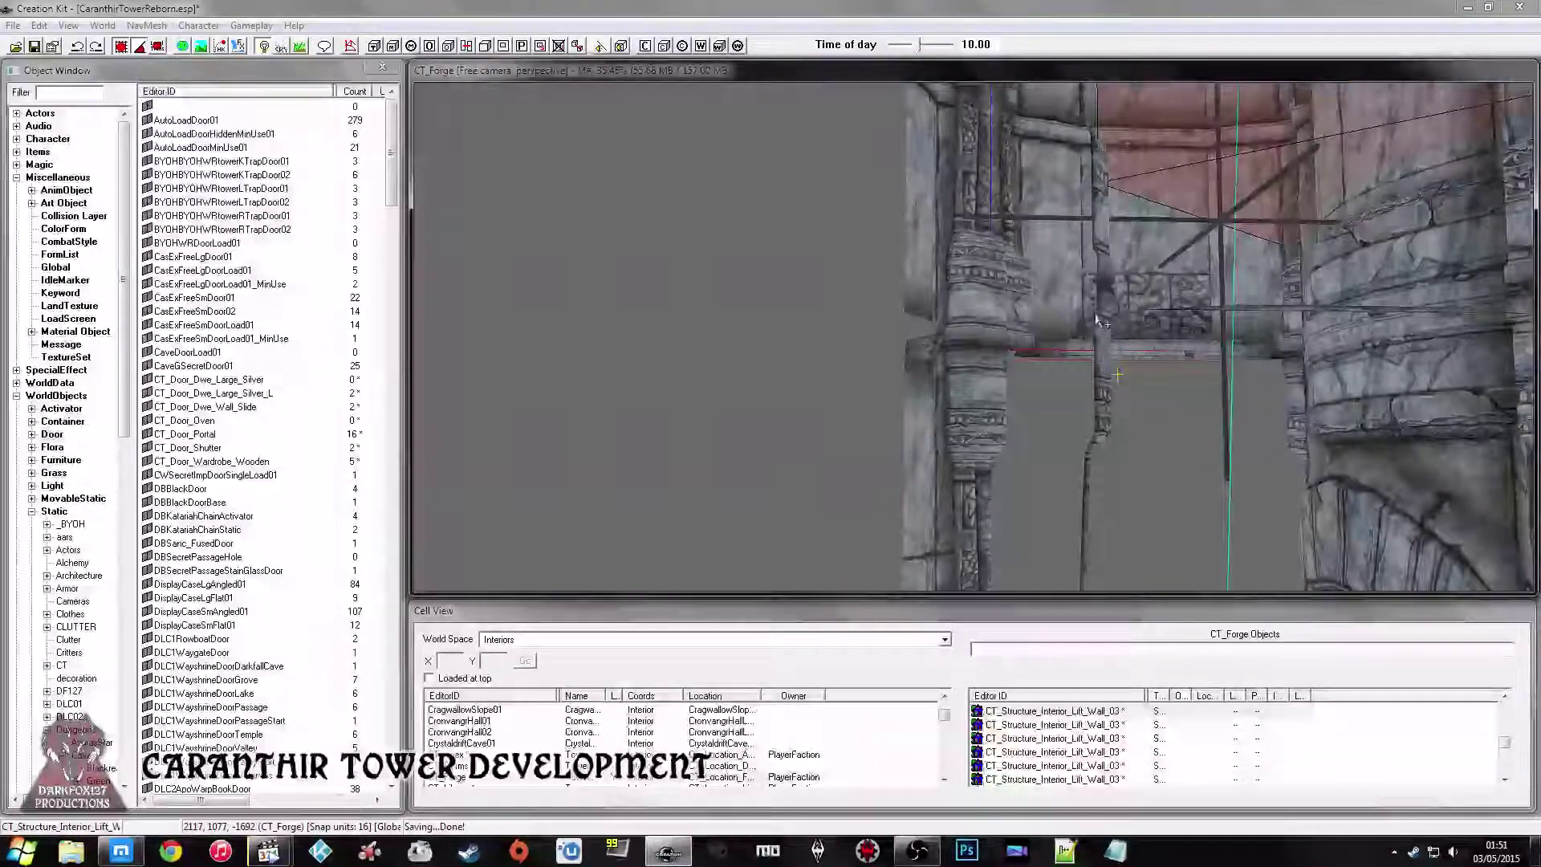
{"action": "left_click", "coordinate": [1059, 324]}
{"action": "left_click_drag", "start_coordinate": [1049, 294], "coordinate": [1049, 561]}
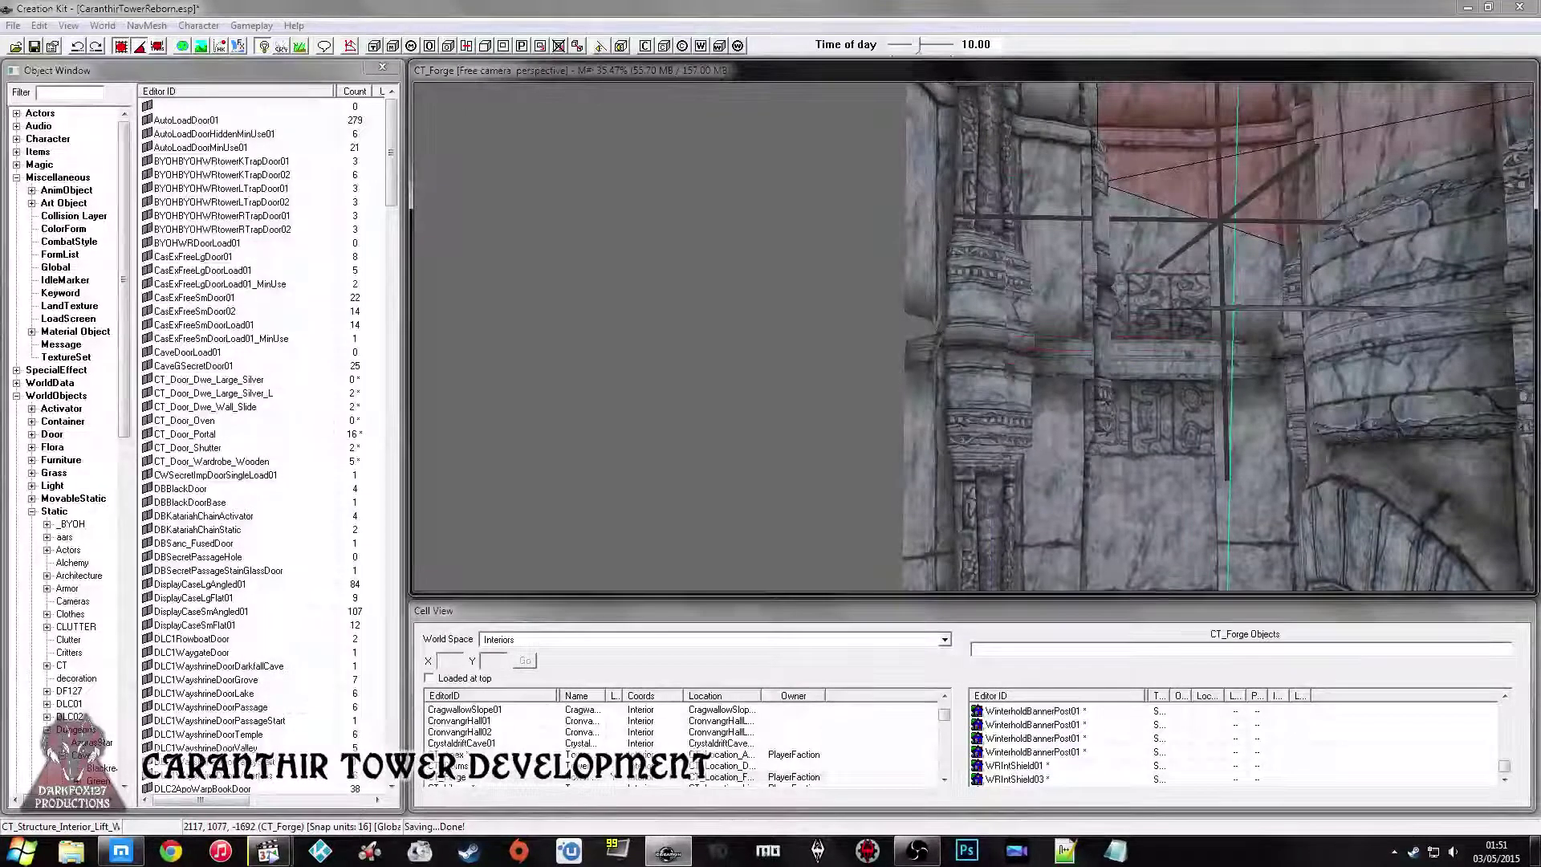
Duplicate the lift wall sections around the black floor plane and lower the copies to add another level to the shaft.
{"action": "middle_click_drag", "start_coordinate": [875, 258], "coordinate": [949, 259]}
{"action": "scroll", "coordinate": [867, 165], "scroll_direction": "down", "scroll_amount": 3}
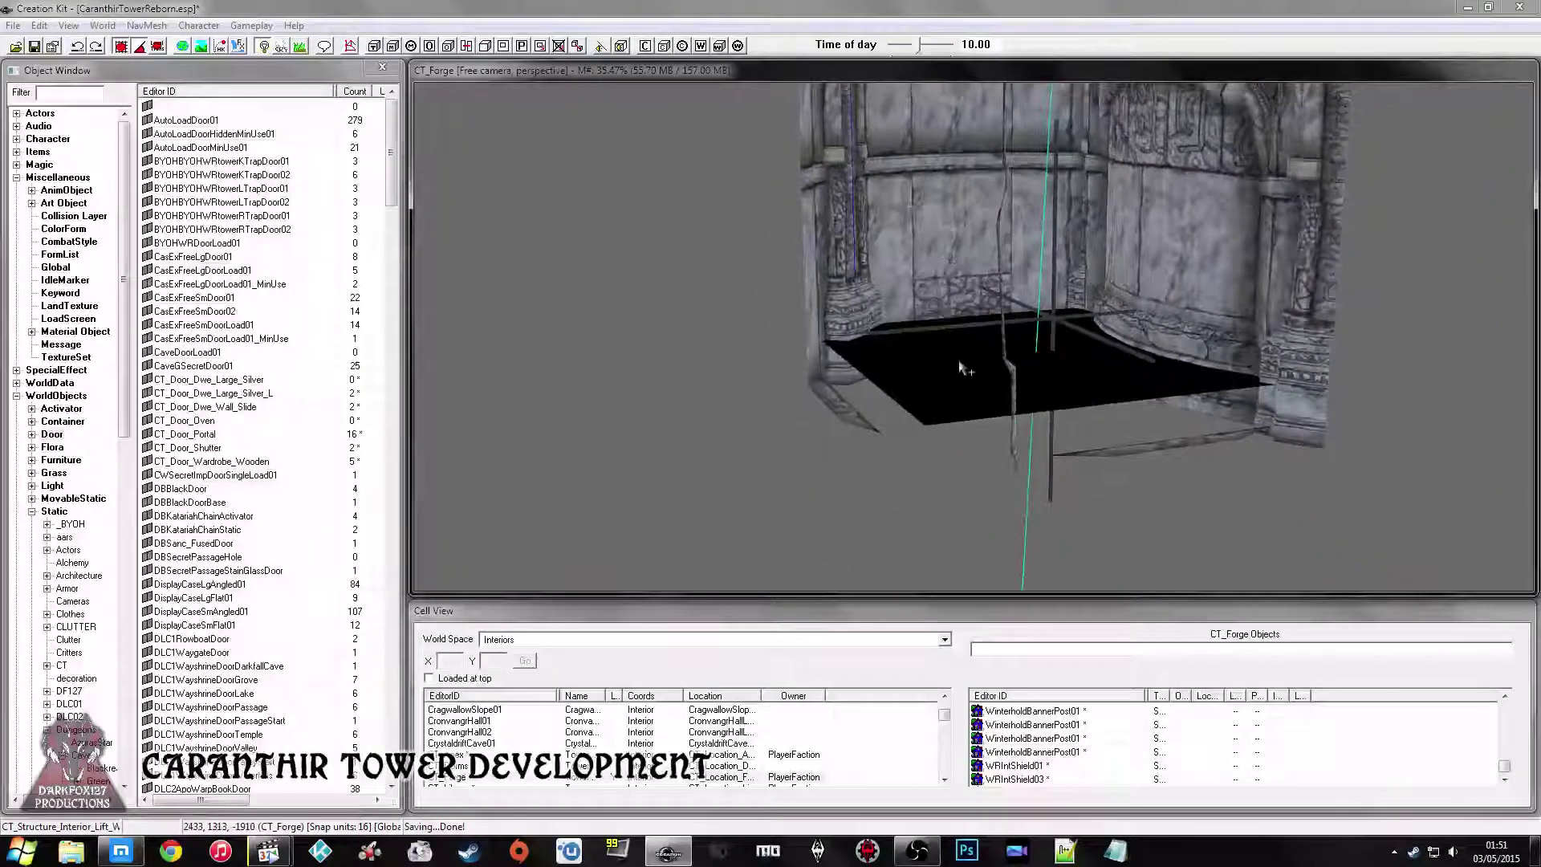
{"action": "left_click", "coordinate": [964, 368]}
{"action": "middle_click_drag", "start_coordinate": [963, 369], "coordinate": [1047, 385], "text": "shift"}
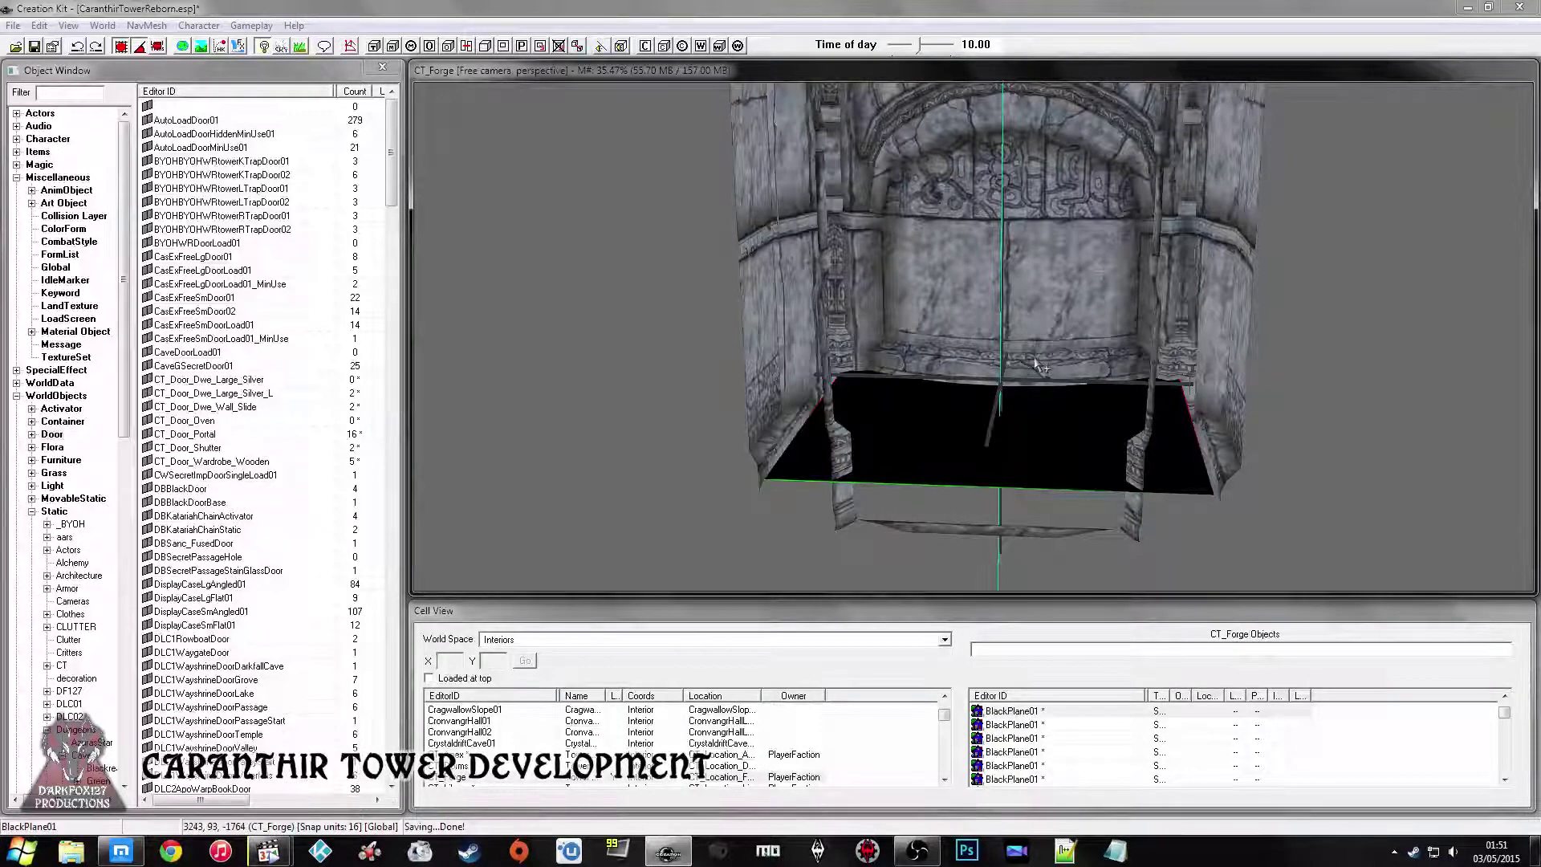
{"action": "mouse_move", "coordinate": [664, 165]}
{"action": "middle_mouse_down", "text": "shift"}
{"action": "mouse_move", "coordinate": [746, 286]}
{"action": "mouse_move", "coordinate": [832, 247]}
{"action": "mouse_move", "coordinate": [1058, 208]}
{"action": "middle_mouse_up", "text": "shift"}
{"action": "left_click", "coordinate": [973, 213]}
{"action": "left_click", "coordinate": [995, 212], "text": "ctrl"}
{"action": "middle_click_drag", "start_coordinate": [770, 201], "coordinate": [941, 224], "text": "shift"}
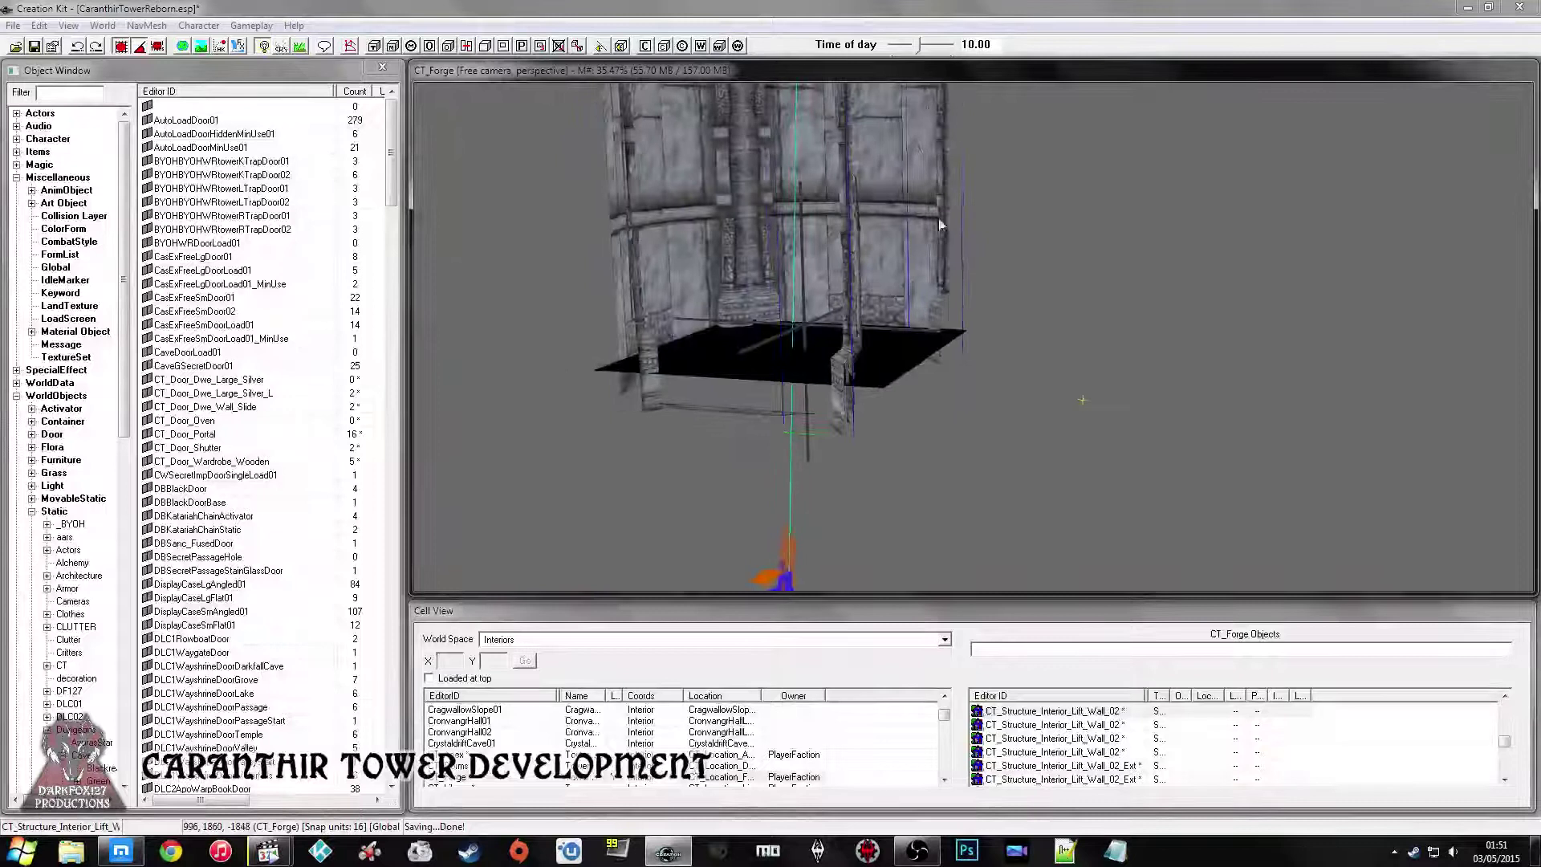
{"action": "middle_click_drag", "start_coordinate": [674, 219], "coordinate": [808, 237], "text": "shift"}
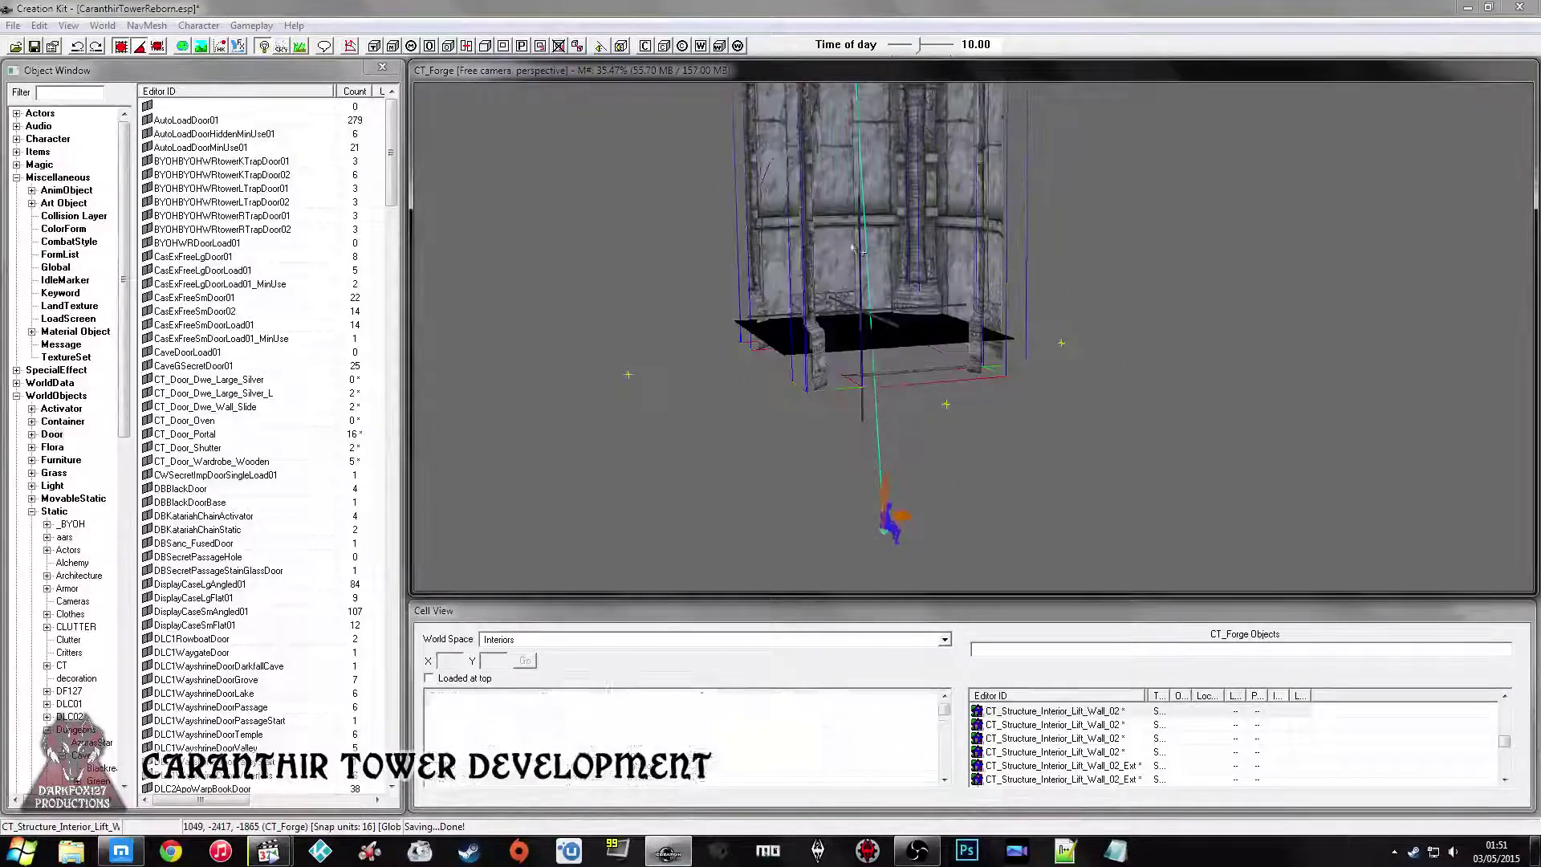
{"action": "left_click", "coordinate": [962, 570]}
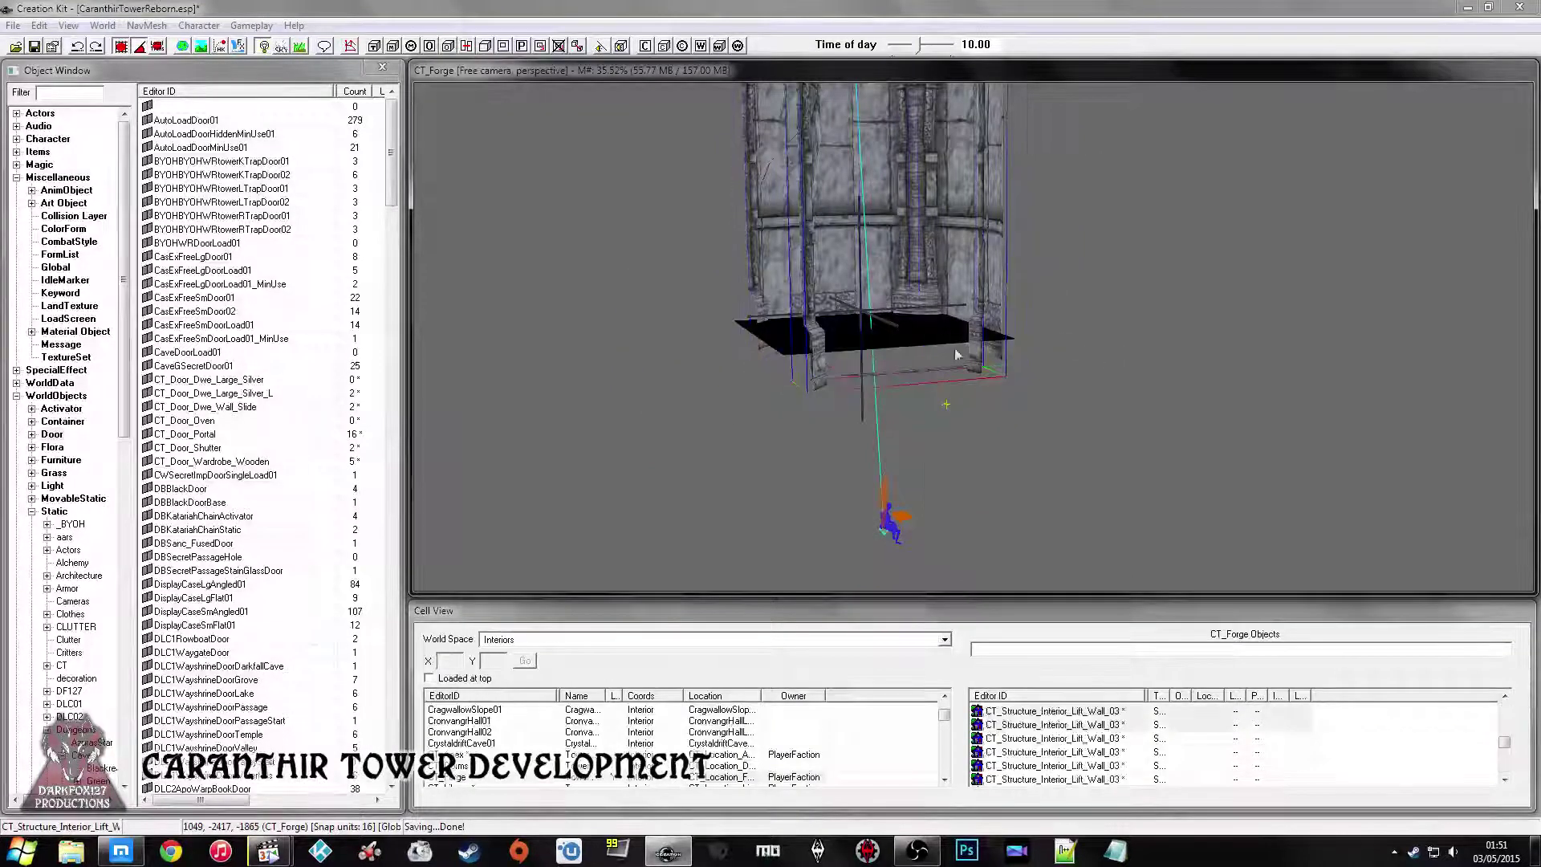
{"action": "mouse_move", "coordinate": [963, 570]}
{"action": "middle_mouse_down", "text": "shift"}
{"action": "mouse_move", "coordinate": [897, 216]}
{"action": "mouse_move", "coordinate": [1119, 274]}
{"action": "mouse_move", "coordinate": [1205, 261]}
{"action": "middle_mouse_up", "text": "shift"}
{"action": "left_click", "coordinate": [790, 242]}
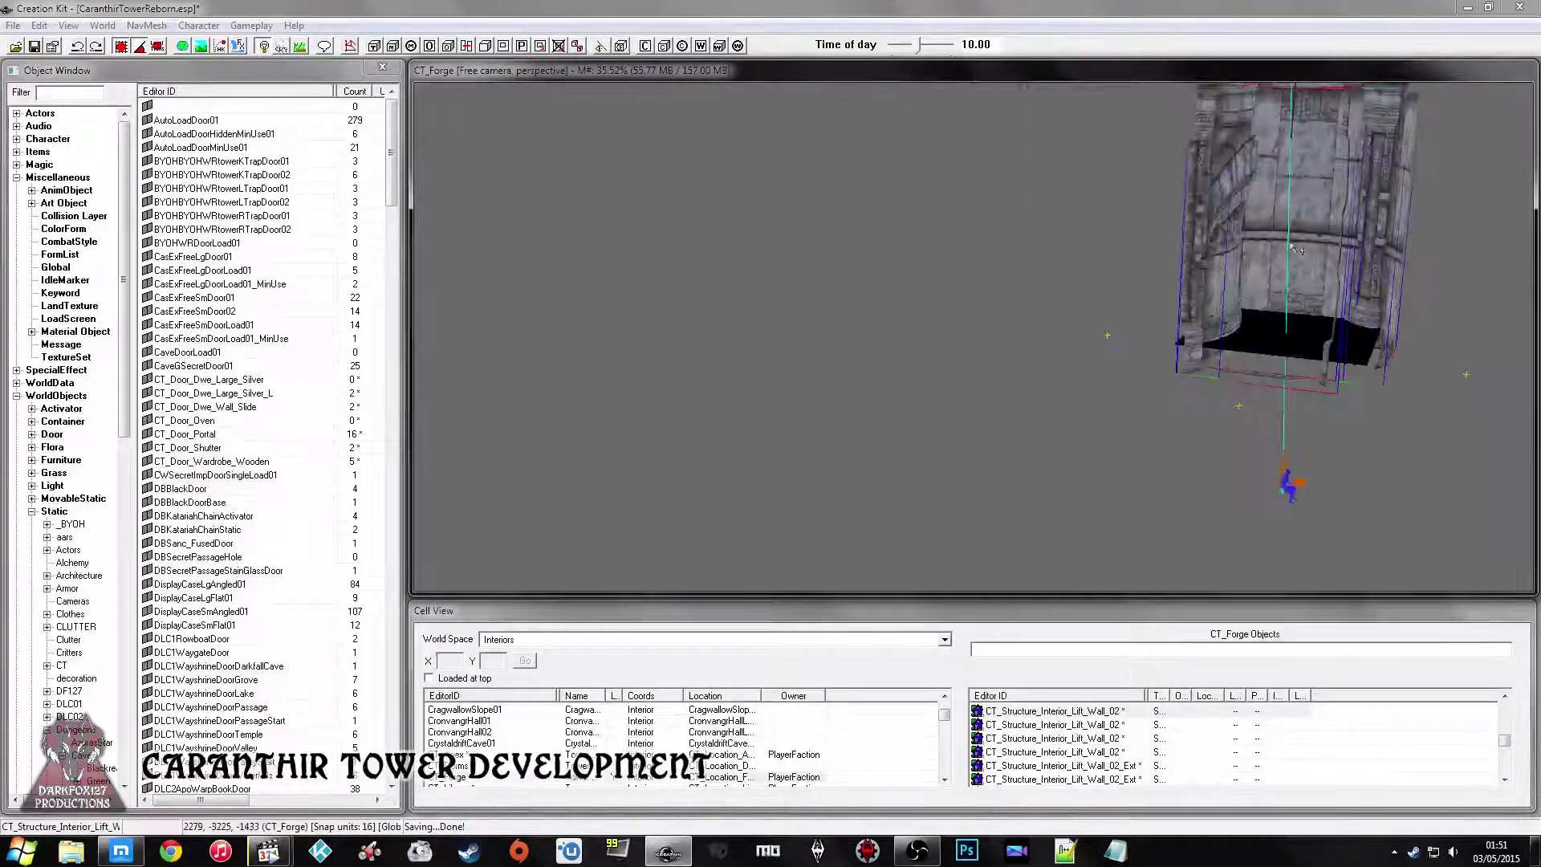
{"action": "key", "text": "ctrl+d"}
{"action": "left_click_drag", "start_coordinate": [1312, 271], "coordinate": [1312, 480]}
{"action": "middle_click_drag", "start_coordinate": [1312, 475], "coordinate": [1217, 327]}
{"action": "mouse_move", "coordinate": [1217, 328]}
{"action": "left_mouse_down"}
{"action": "mouse_move", "coordinate": [1217, 361]}
{"action": "mouse_move", "coordinate": [1217, 346]}
{"action": "left_mouse_up"}
{"action": "middle_click_drag", "start_coordinate": [1217, 346], "coordinate": [1161, 297], "text": "shift"}
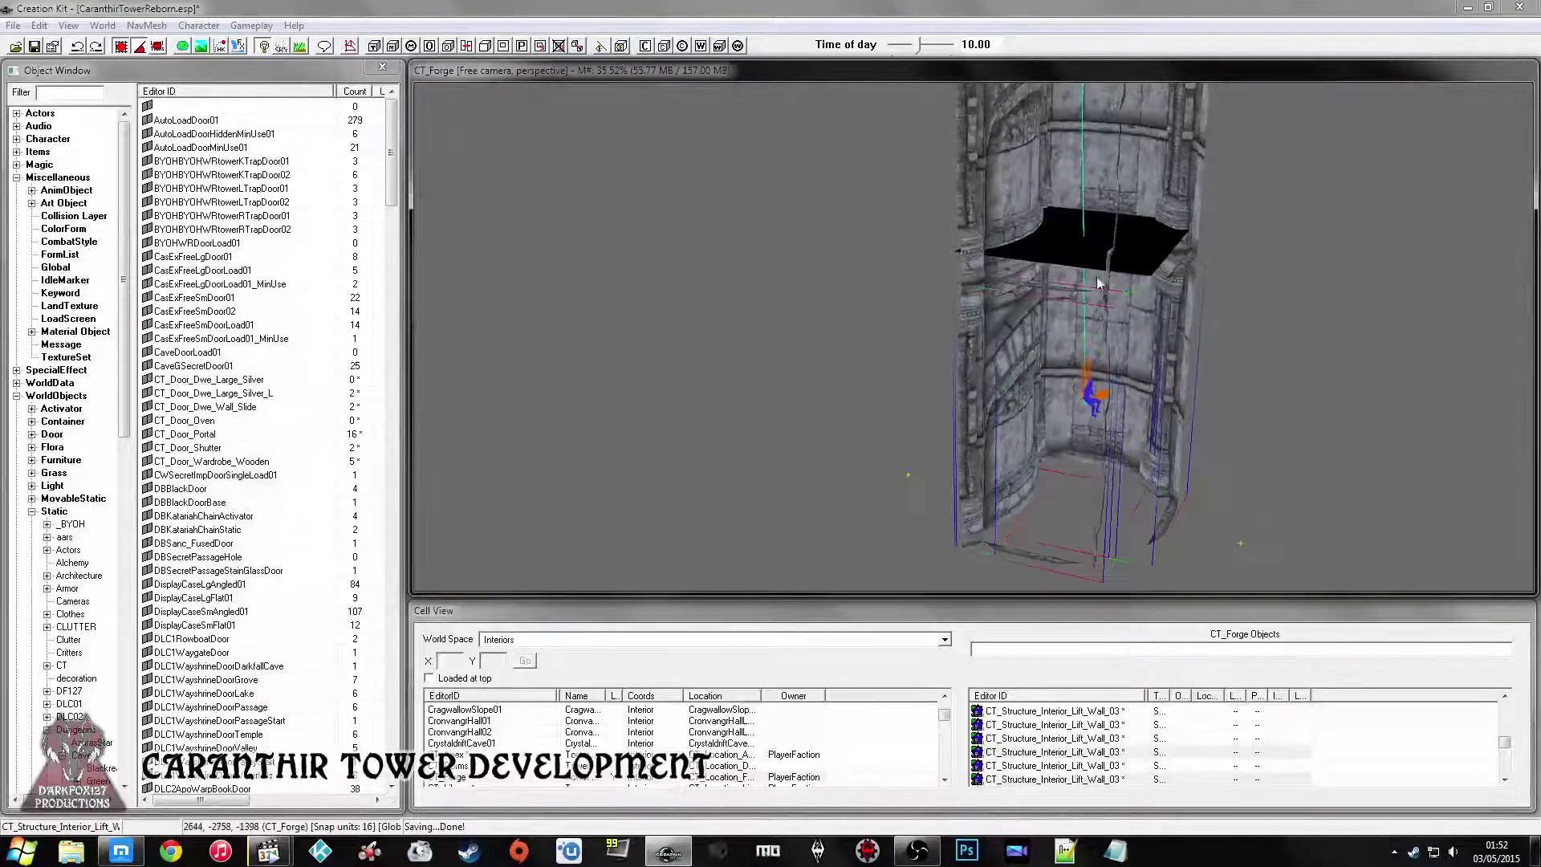
Lower the black plane to the bottom of the extended shaft and enlarge it beyond the walls.
{"action": "left_click", "coordinate": [1066, 249]}
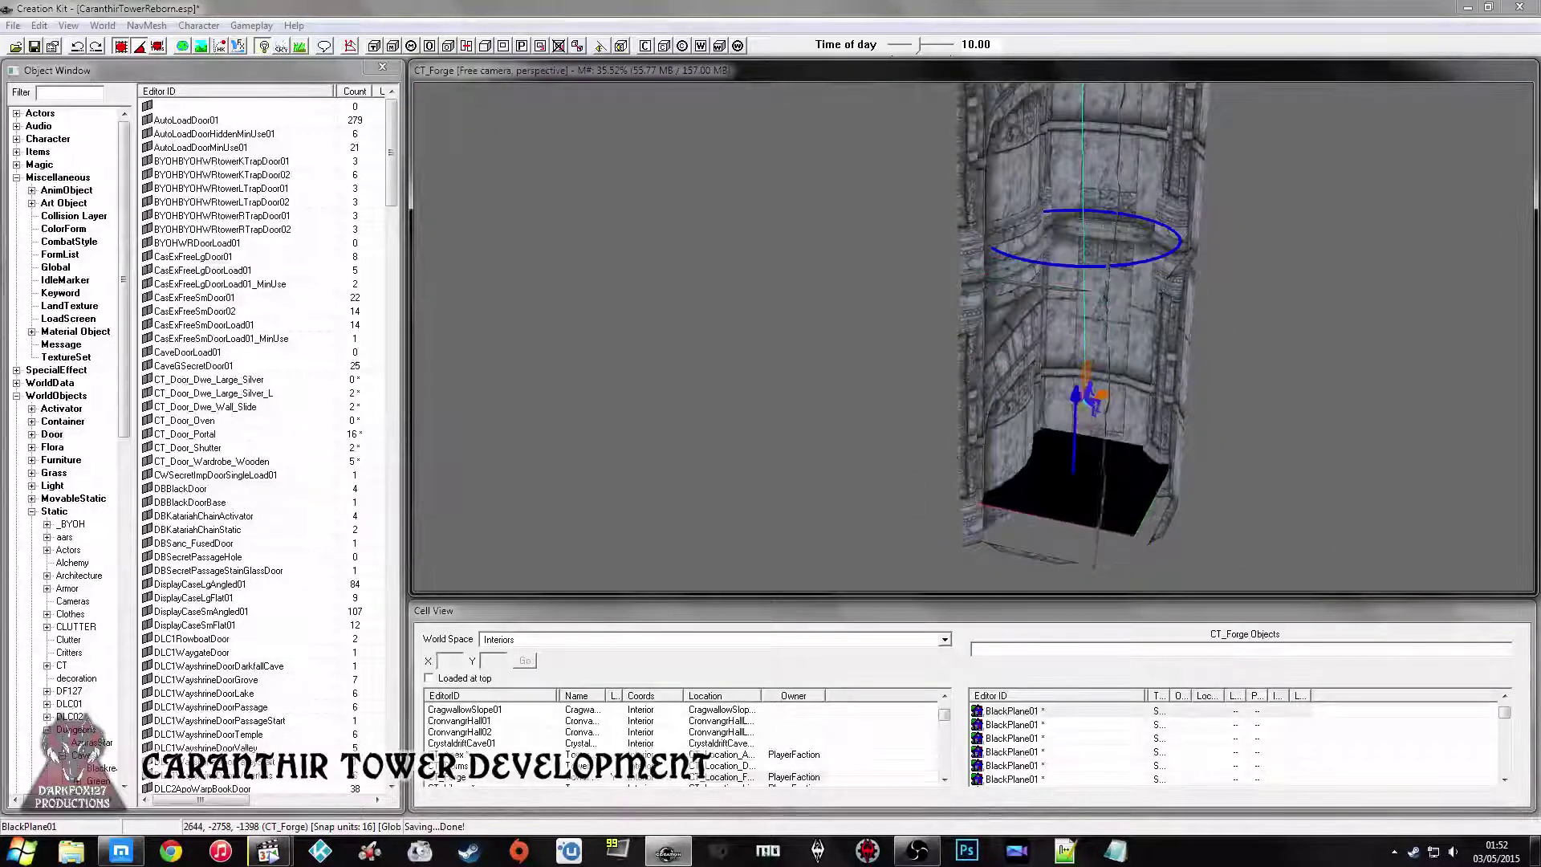
{"action": "middle_click_drag", "start_coordinate": [1060, 501], "coordinate": [1022, 489], "text": "shift"}
{"action": "left_click", "coordinate": [1043, 388]}
Examine the magic lift's cell-check trigger, furniture marker and round shaft platform at the forge floor level.
{"action": "left_click", "coordinate": [1012, 338]}
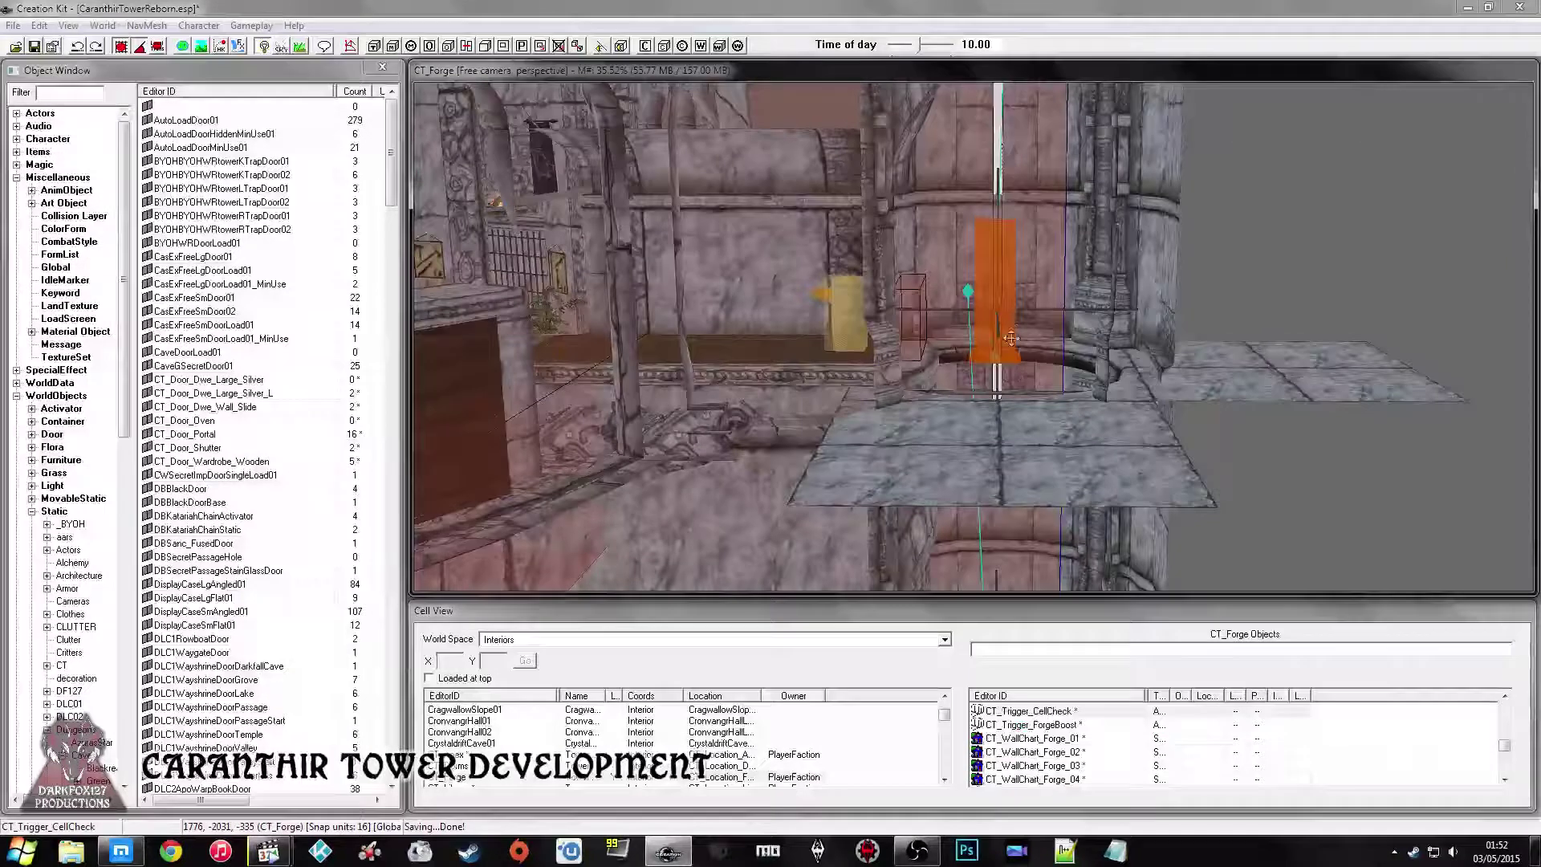
{"action": "middle_click_drag", "start_coordinate": [1002, 358], "coordinate": [996, 335]}
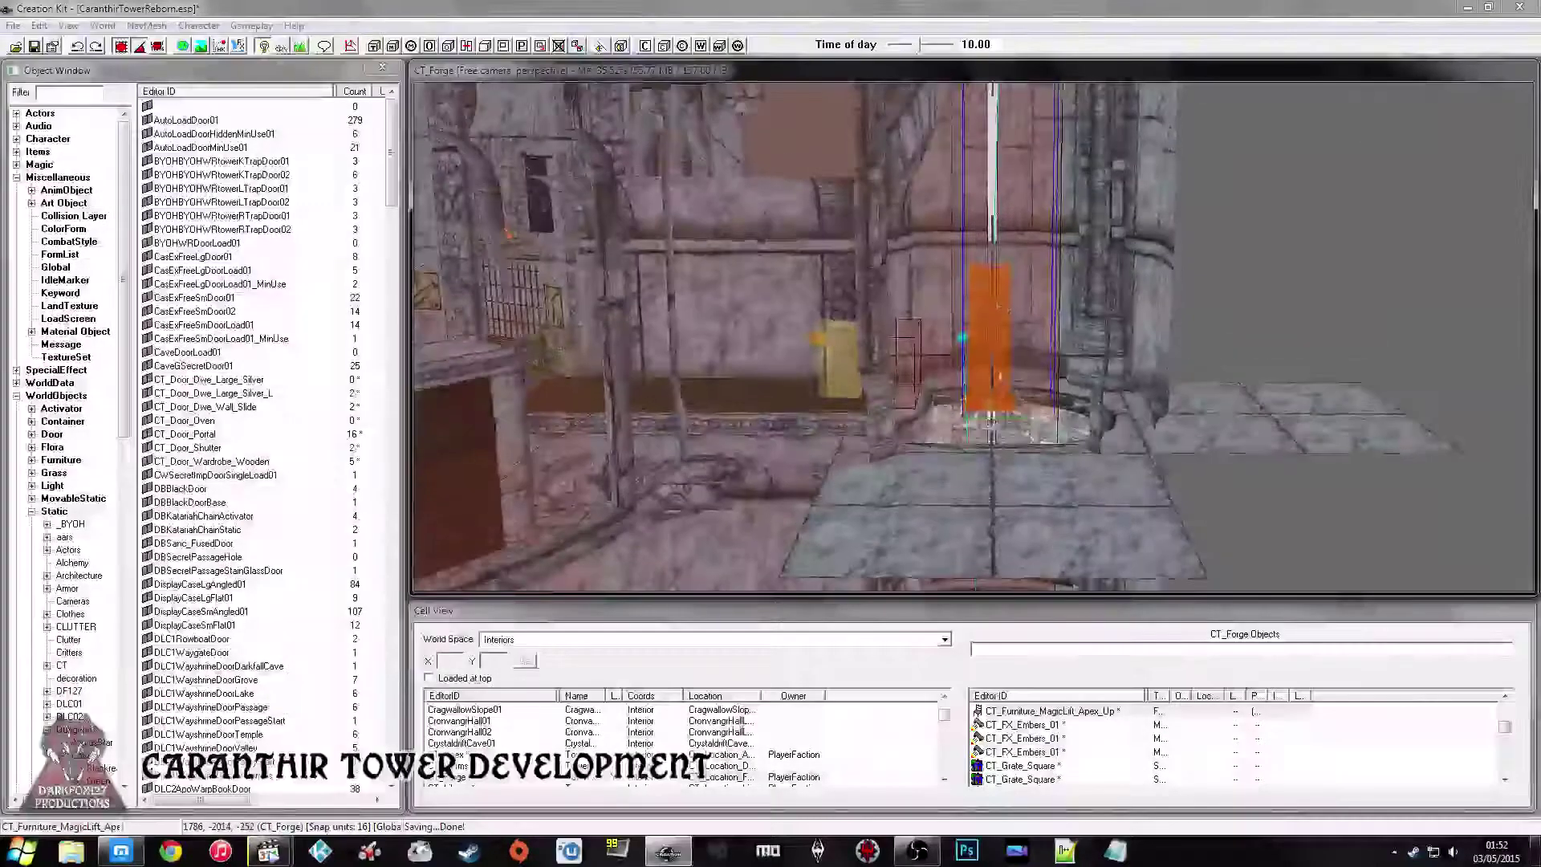
{"action": "key", "text": "1"}
{"action": "left_click", "coordinate": [992, 305]}
{"action": "mouse_move", "coordinate": [993, 309]}
{"action": "middle_mouse_down"}
{"action": "mouse_move", "coordinate": [993, 367]}
{"action": "mouse_move", "coordinate": [979, 317]}
{"action": "middle_mouse_up"}
{"action": "left_click", "coordinate": [998, 391]}
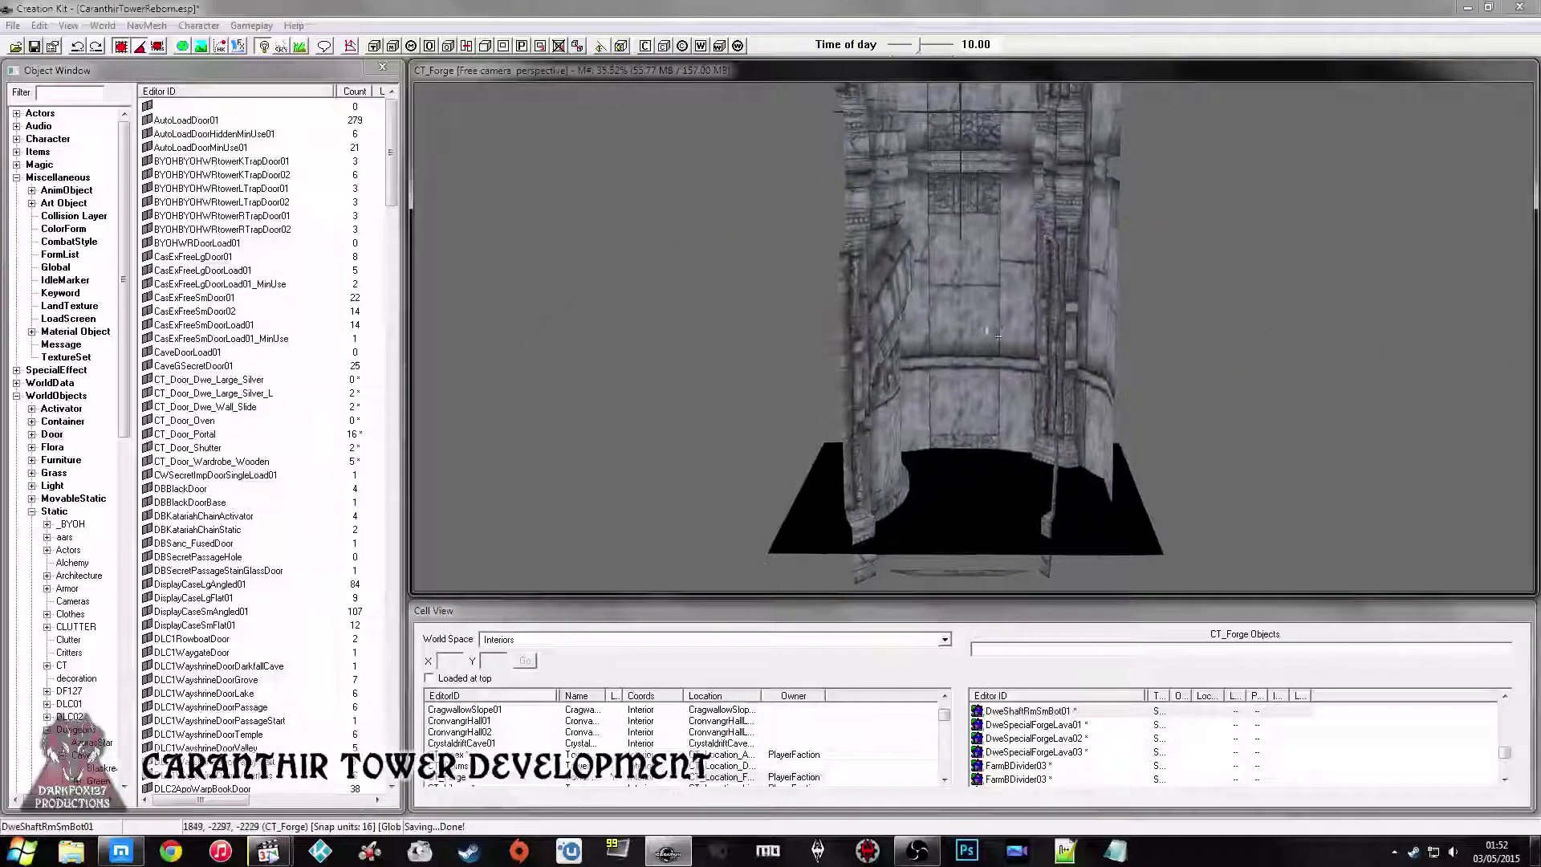
Create a collision marker from the black plane at the shaft base and rotate it to lie flat.
{"action": "left_click", "coordinate": [969, 483]}
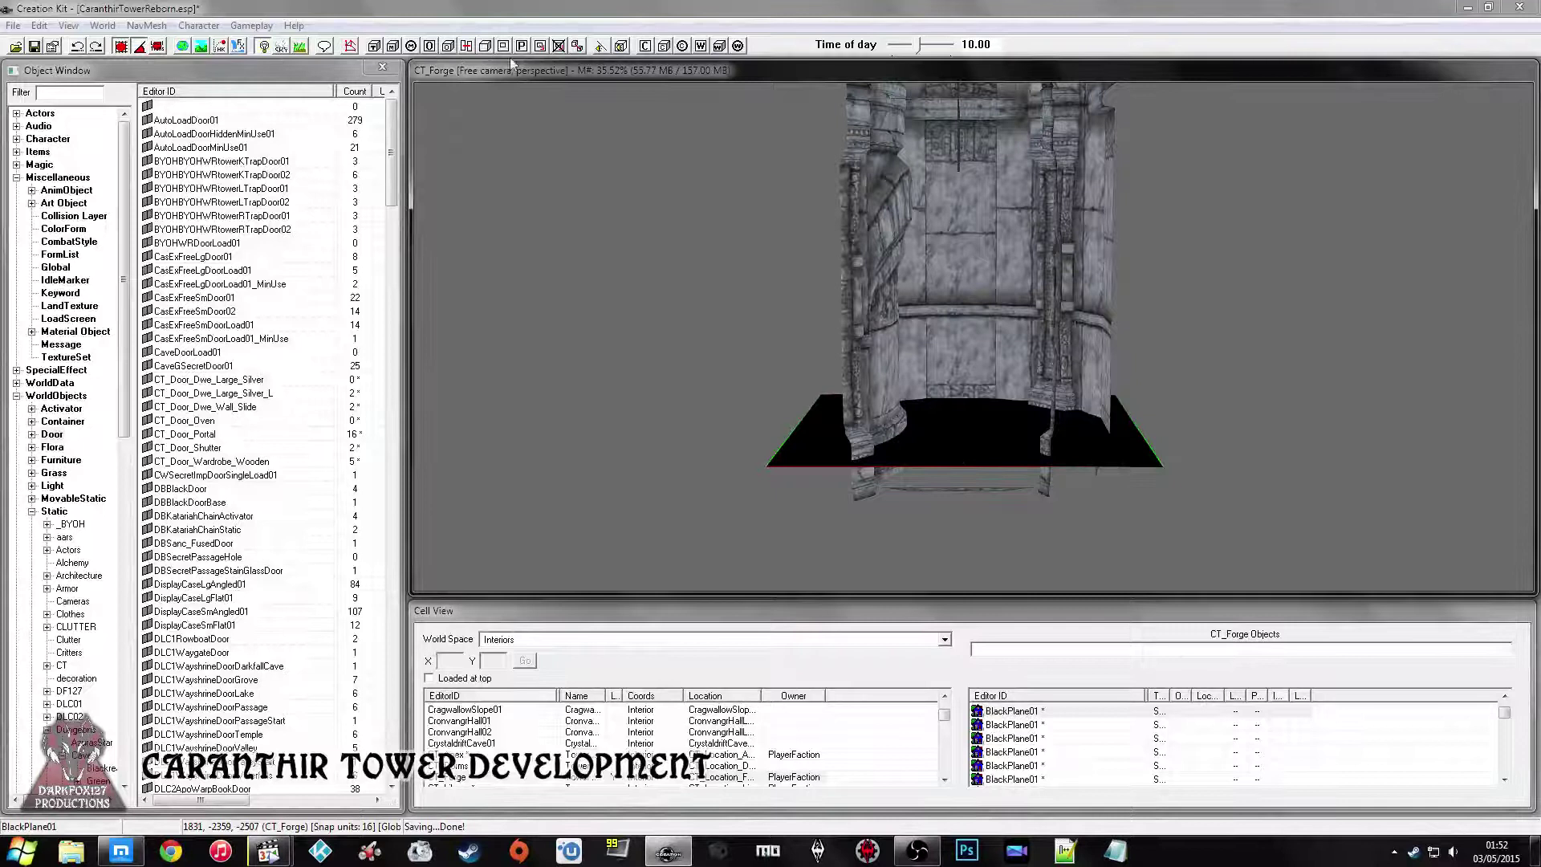
{"action": "left_click", "coordinate": [647, 47]}
{"action": "middle_click_drag", "start_coordinate": [1010, 314], "coordinate": [1018, 328]}
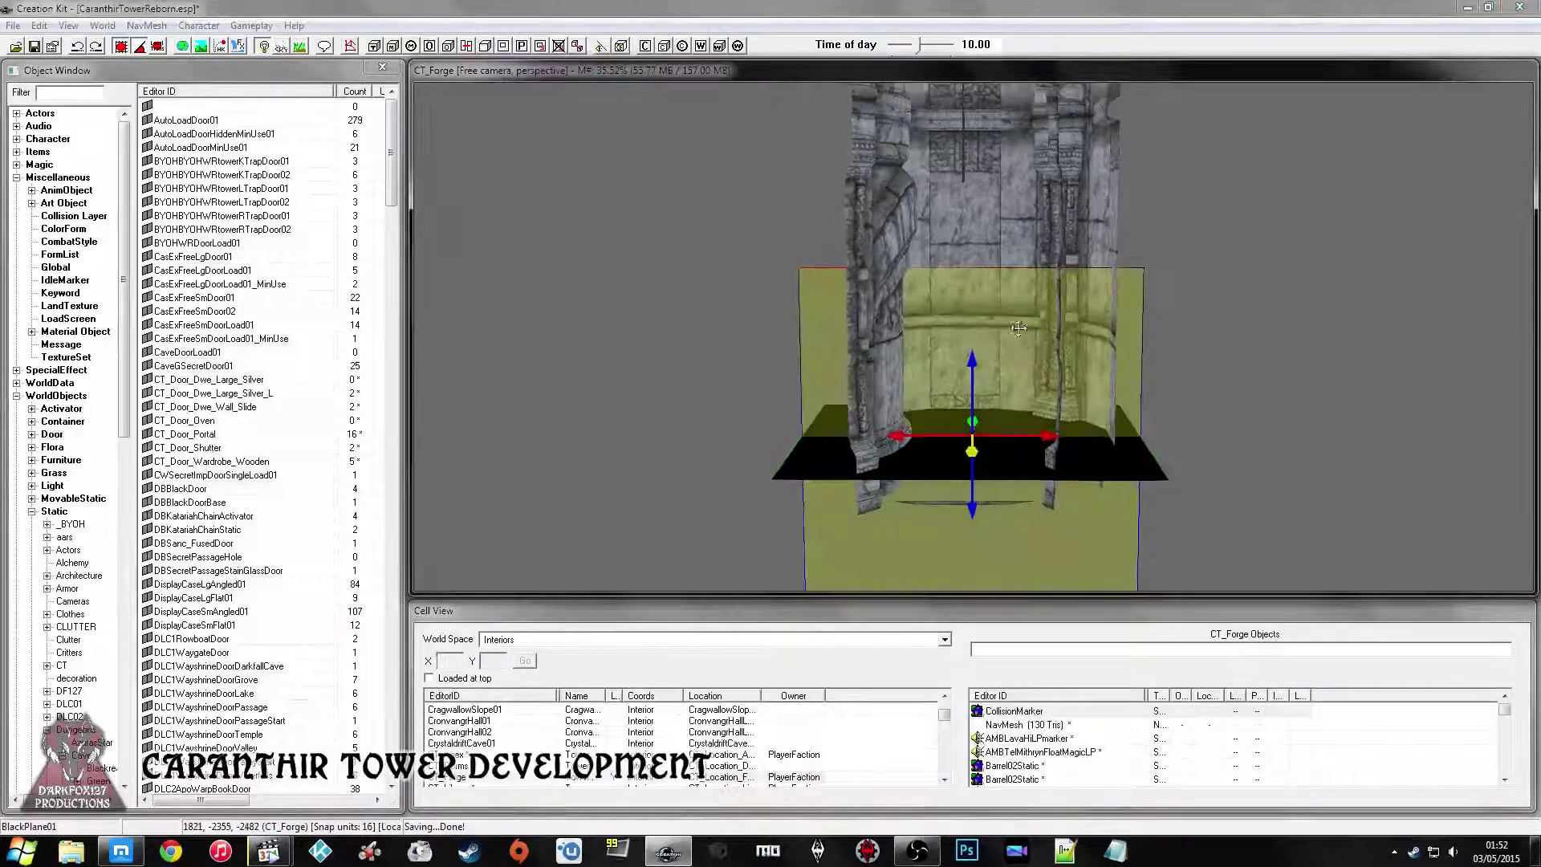
{"action": "right_click_drag", "start_coordinate": [972, 452], "coordinate": [1015, 452]}
{"action": "mouse_move", "coordinate": [986, 353]}
{"action": "middle_mouse_down", "text": "shift"}
{"action": "mouse_move", "coordinate": [986, 321]}
{"action": "mouse_move", "coordinate": [986, 353]}
{"action": "middle_mouse_up", "text": "shift"}
{"action": "scroll", "coordinate": [985, 353], "scroll_direction": "up", "scroll_amount": 2}
{"action": "scroll", "coordinate": [990, 356], "scroll_direction": "up", "scroll_amount": 1}
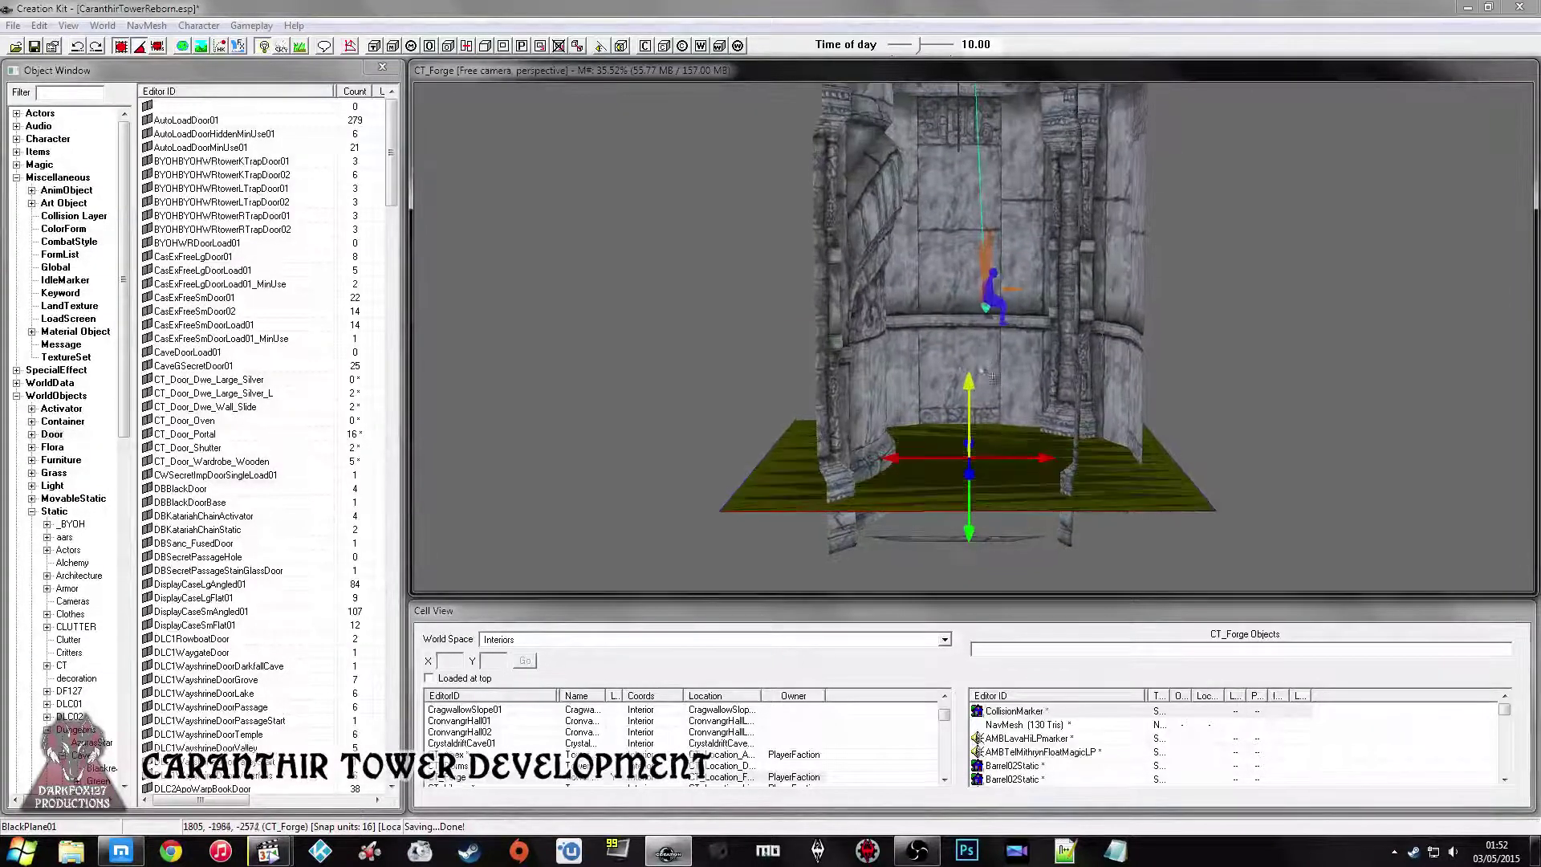
Raise the flat collision marker above the black plane to the level of the seated lift marker.
{"action": "left_click_drag", "start_coordinate": [966, 380], "coordinate": [969, 159]}
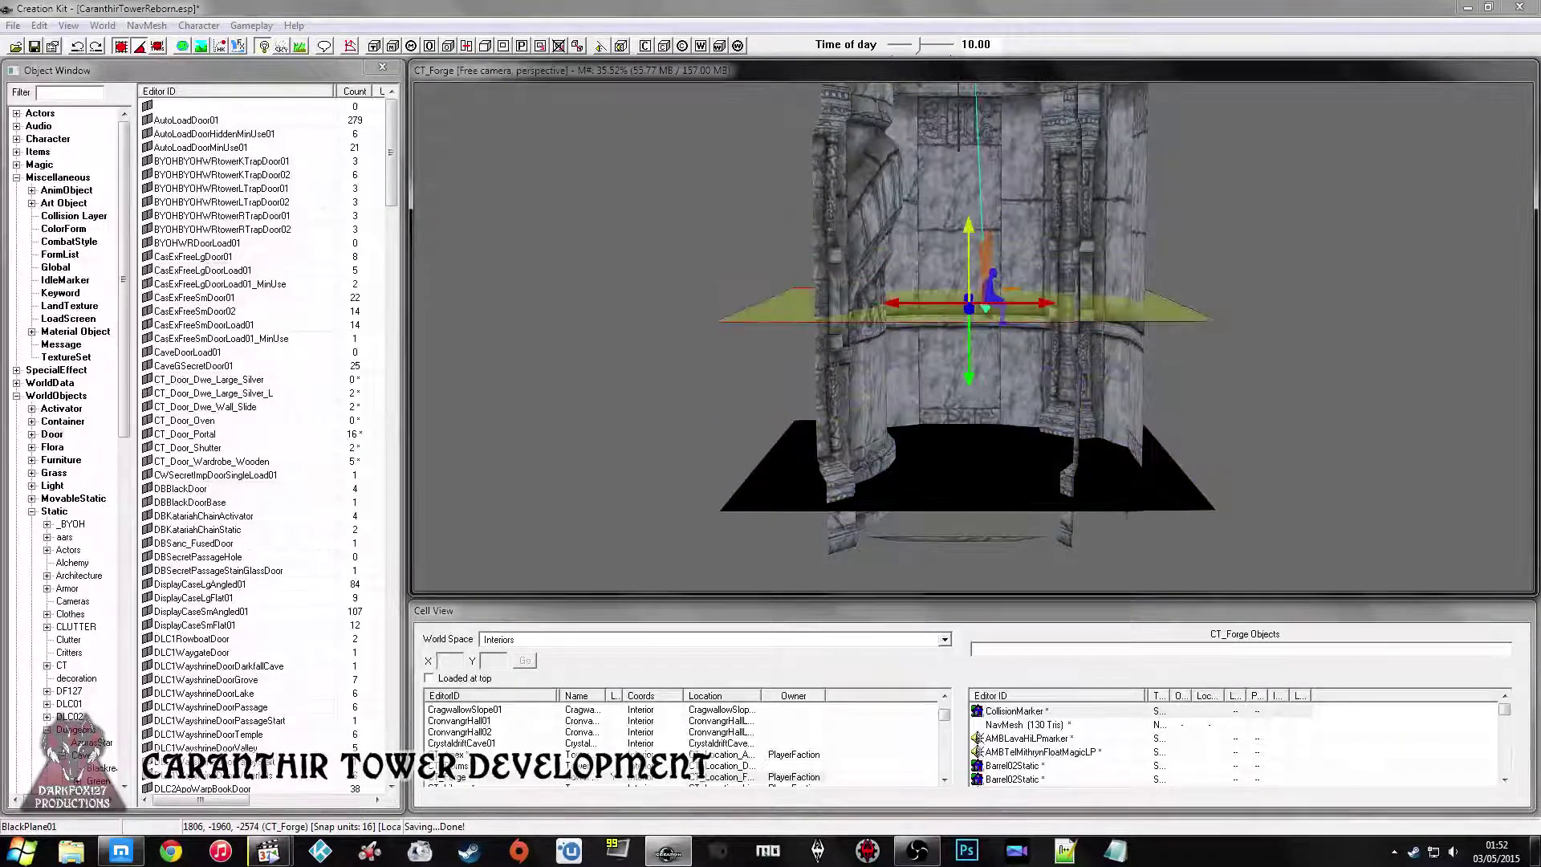
{"action": "left_click_drag", "start_coordinate": [969, 240], "coordinate": [969, 215]}
{"action": "middle_click_drag", "start_coordinate": [975, 277], "coordinate": [1010, 262], "text": "shift"}
{"action": "scroll", "coordinate": [979, 265], "scroll_direction": "up", "scroll_amount": 2}
{"action": "scroll", "coordinate": [982, 277], "scroll_direction": "up", "scroll_amount": 3}
{"action": "scroll", "coordinate": [983, 277], "scroll_direction": "up", "scroll_amount": 6}
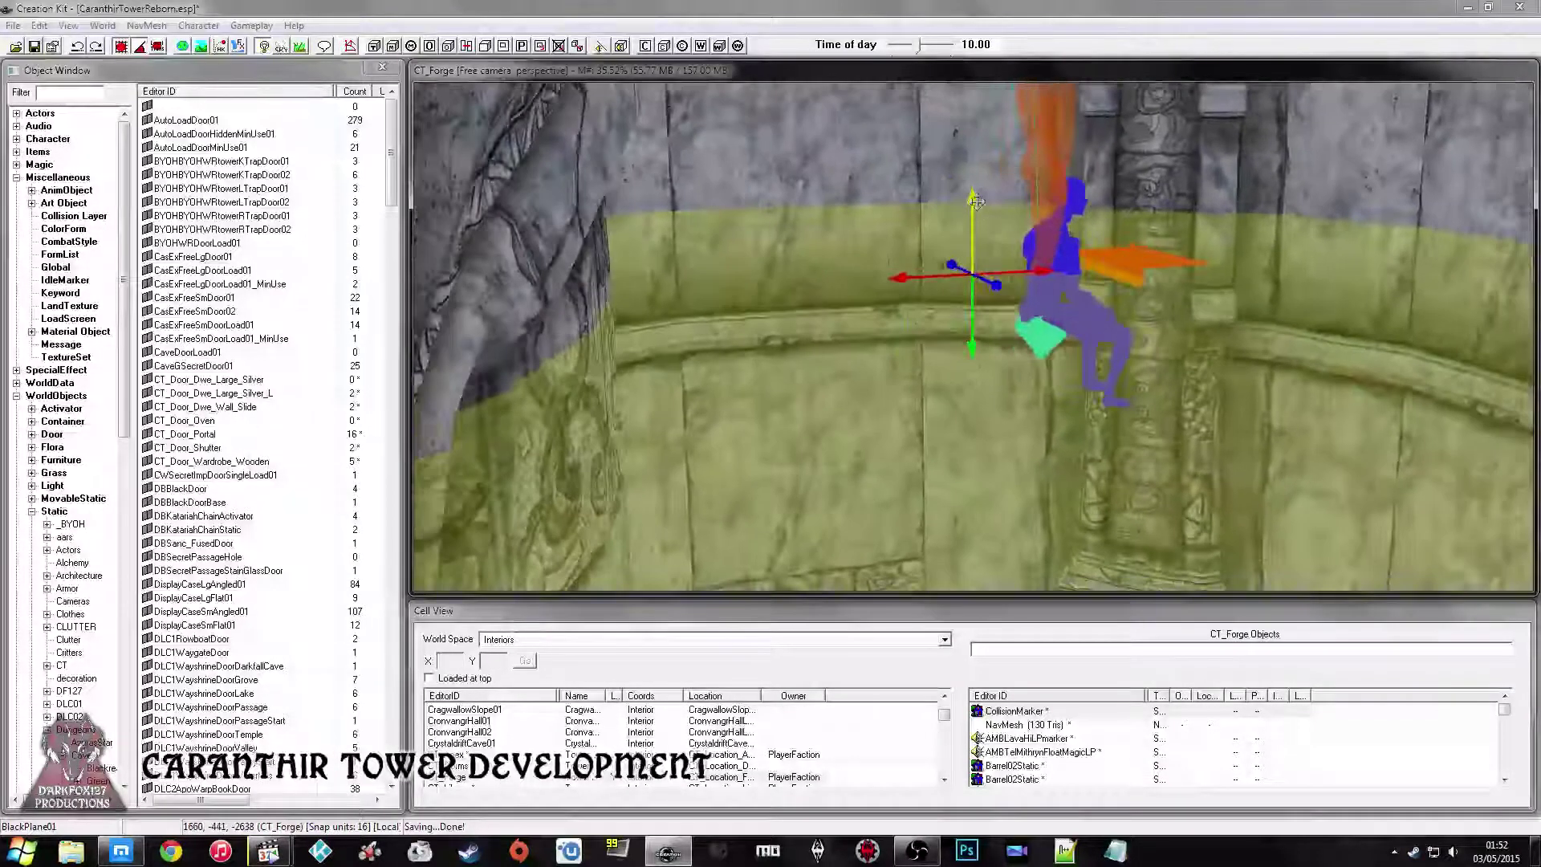
{"action": "mouse_move", "coordinate": [976, 202]}
{"action": "middle_mouse_down", "text": "shift"}
{"action": "mouse_move", "coordinate": [989, 230]}
{"action": "mouse_move", "coordinate": [973, 218]}
{"action": "middle_mouse_up", "text": "shift"}
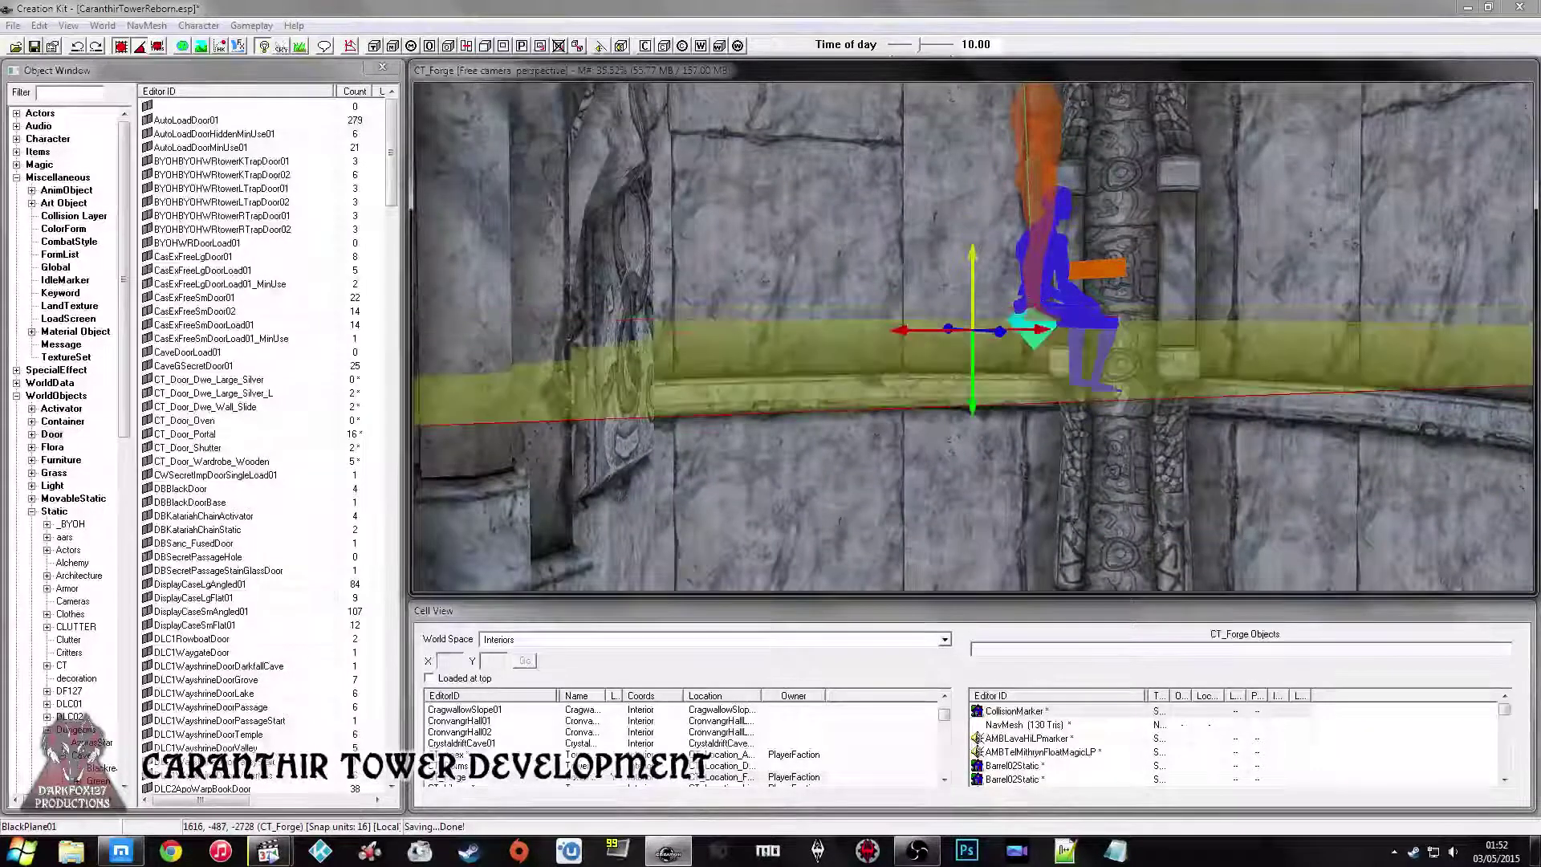
{"action": "left_click_drag", "start_coordinate": [975, 252], "coordinate": [979, 230]}
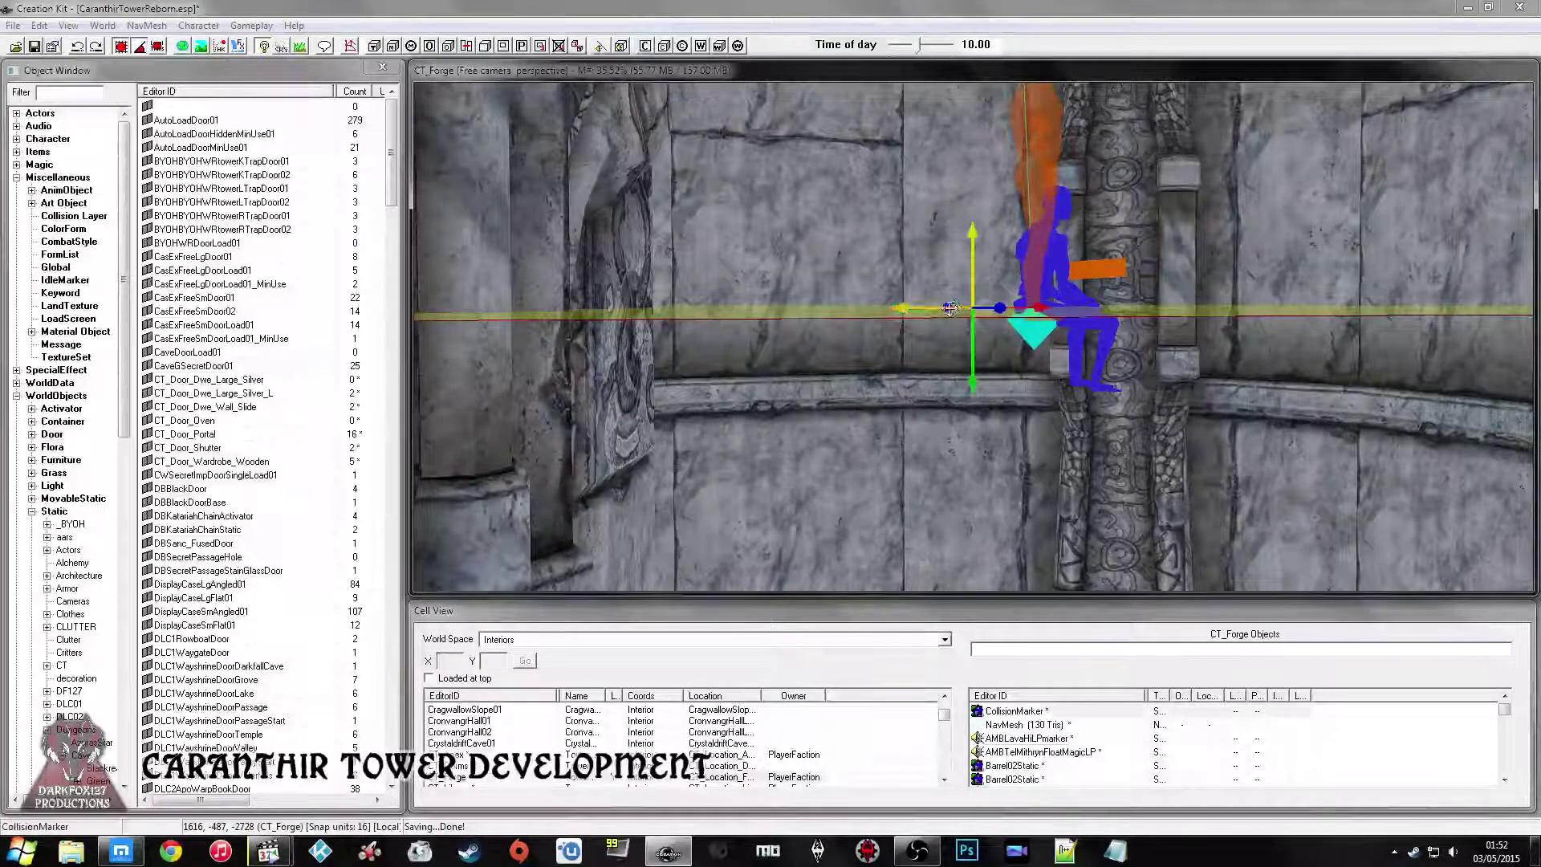
{"action": "middle_click_drag", "start_coordinate": [980, 243], "coordinate": [981, 241], "text": "shift"}
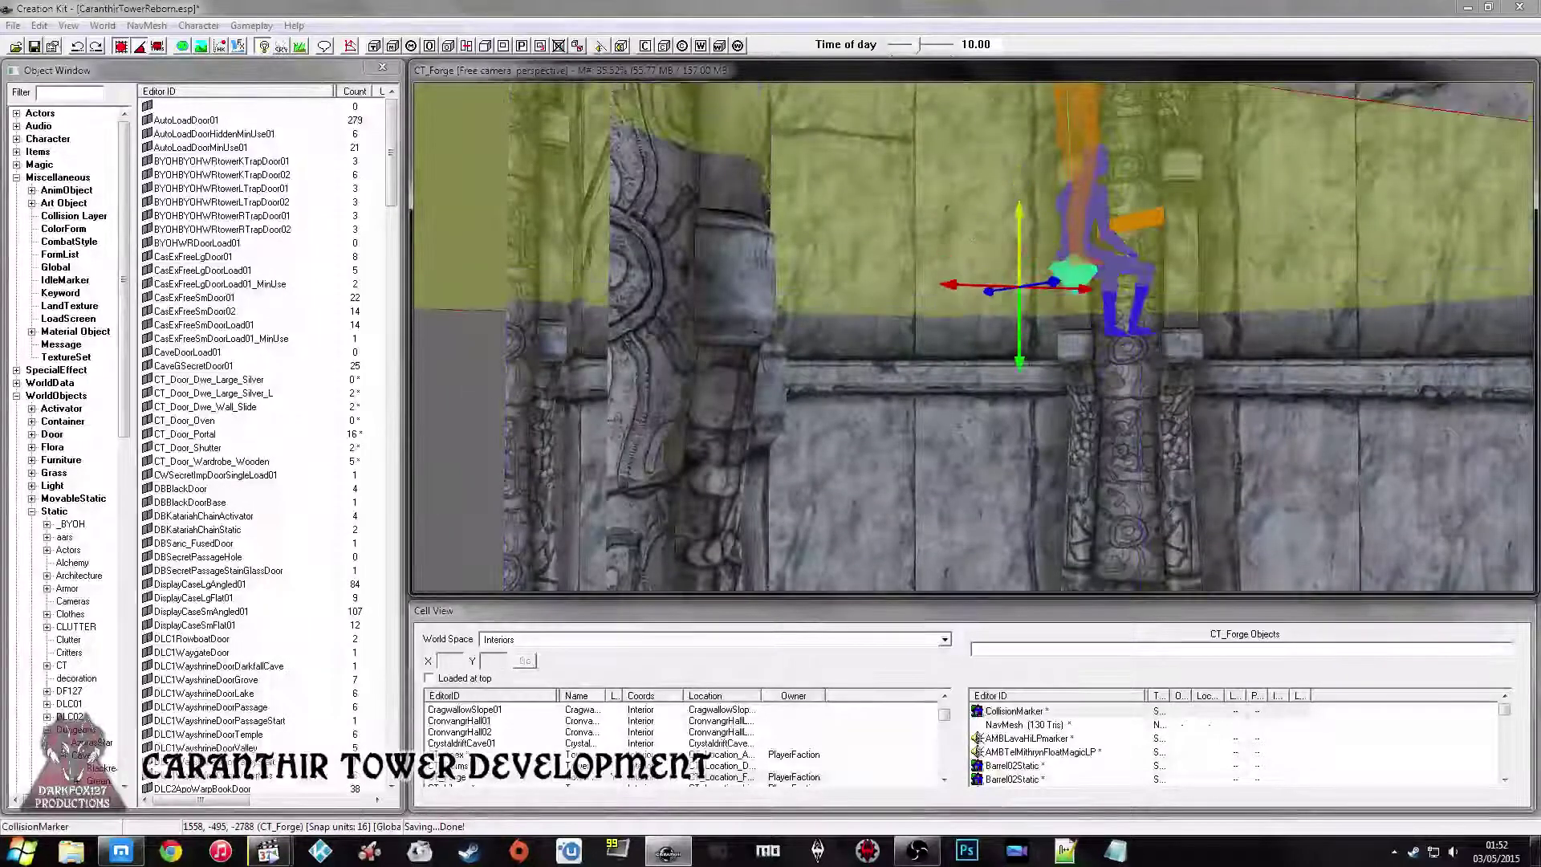
{"action": "middle_click_drag", "start_coordinate": [1021, 181], "coordinate": [801, 399], "text": "shift"}
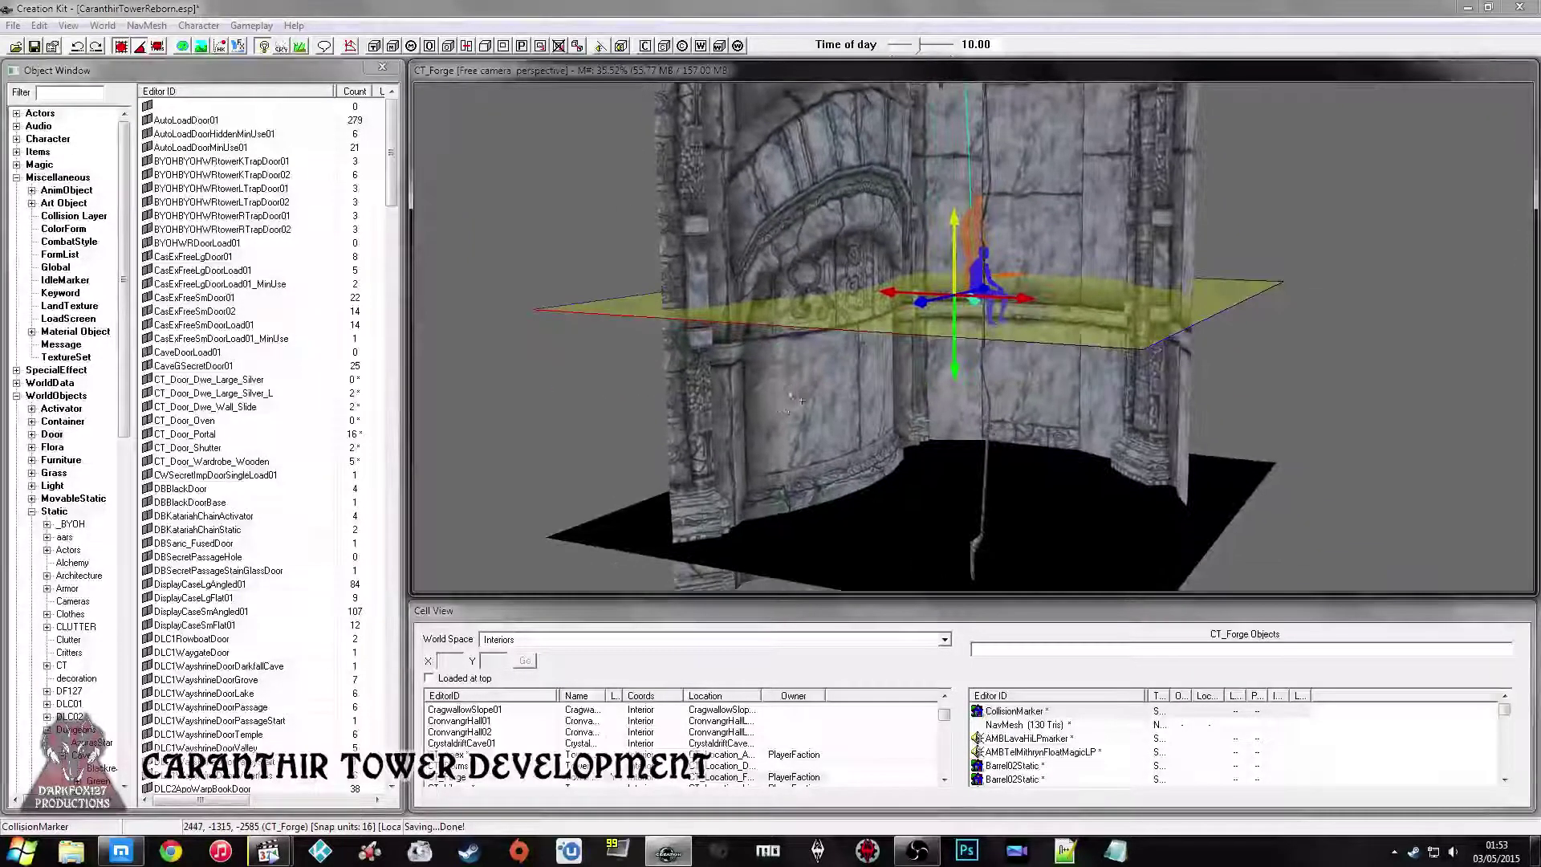
Open the CT_Lobby interior cell in the render window.
{"action": "left_click", "coordinate": [464, 768]}
{"action": "scroll", "coordinate": [464, 767], "scroll_direction": "down", "scroll_amount": 1}
{"action": "double_click", "coordinate": [464, 767]}
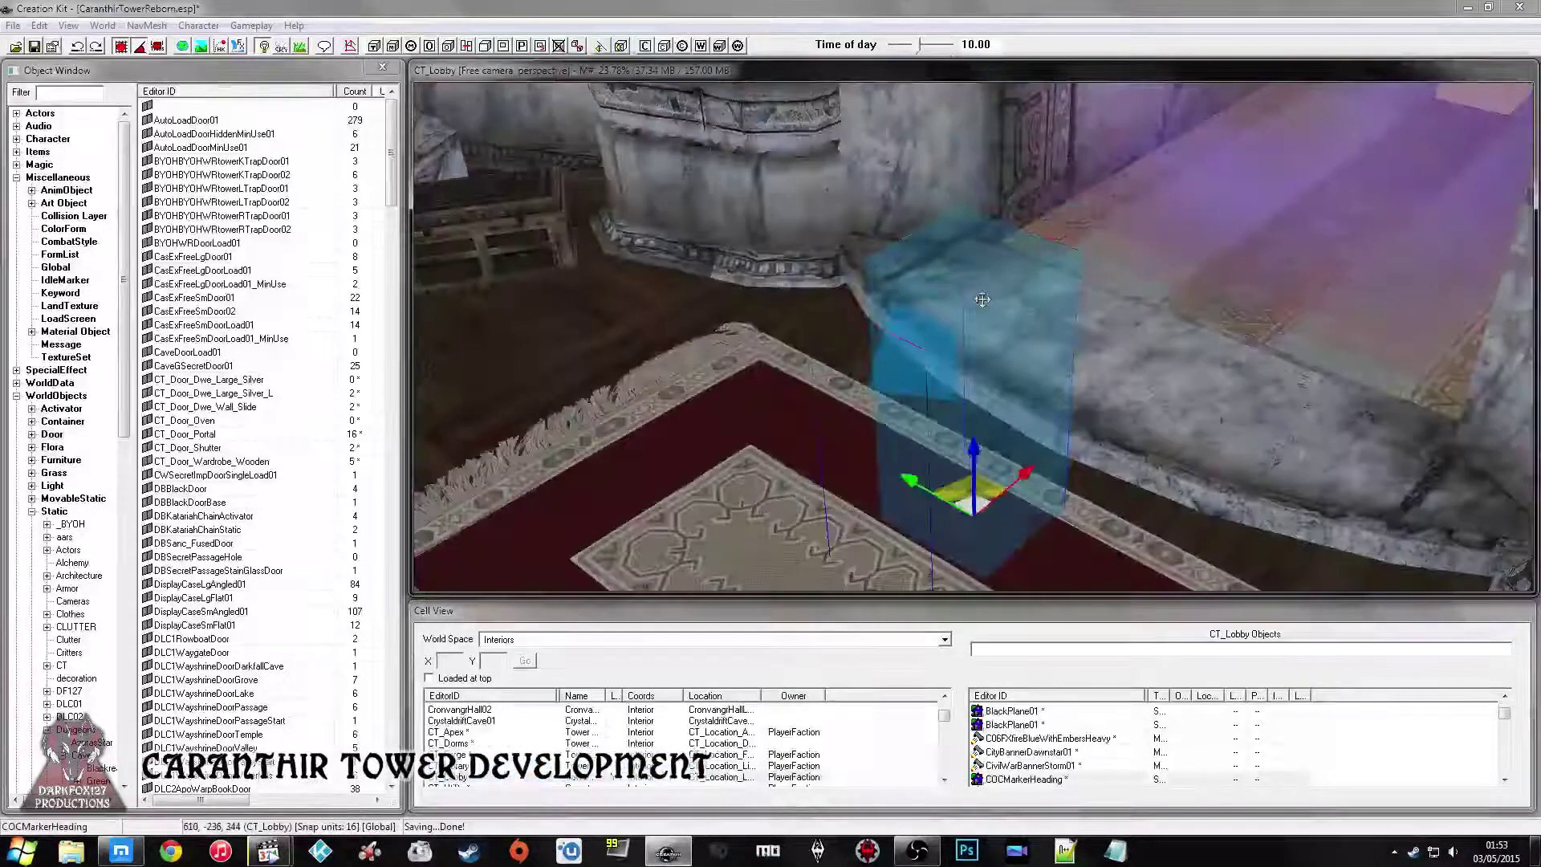
Select the black planes enclosing the lobby's lift shaft and copy them.
{"action": "middle_click_drag", "start_coordinate": [983, 300], "coordinate": [1070, 296], "text": "shift"}
{"action": "left_click", "coordinate": [995, 318]}
{"action": "left_click", "coordinate": [1115, 211]}
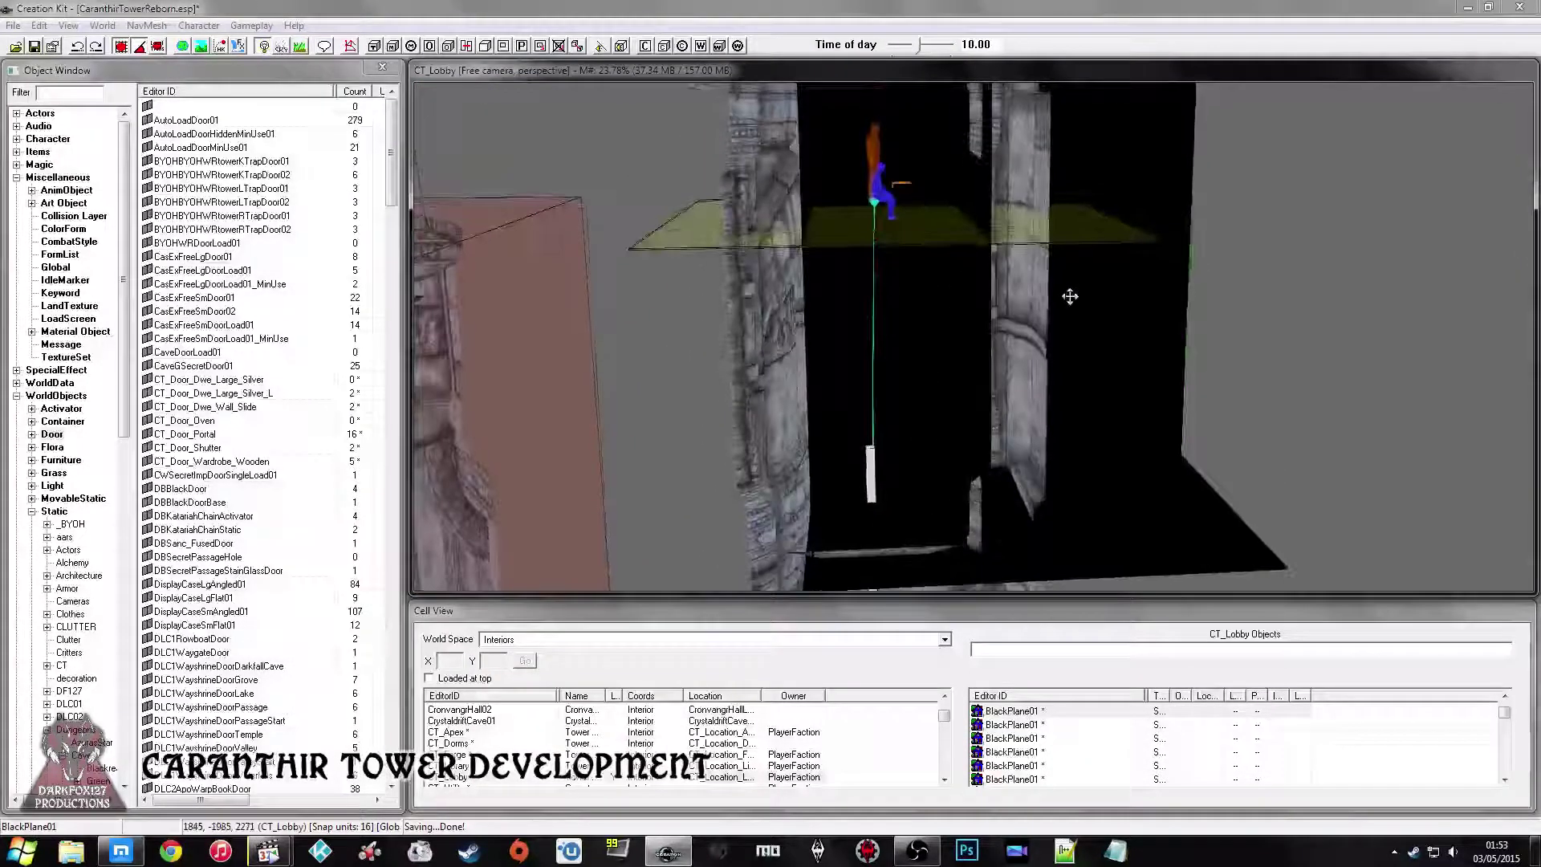
{"action": "left_click", "coordinate": [917, 853]}
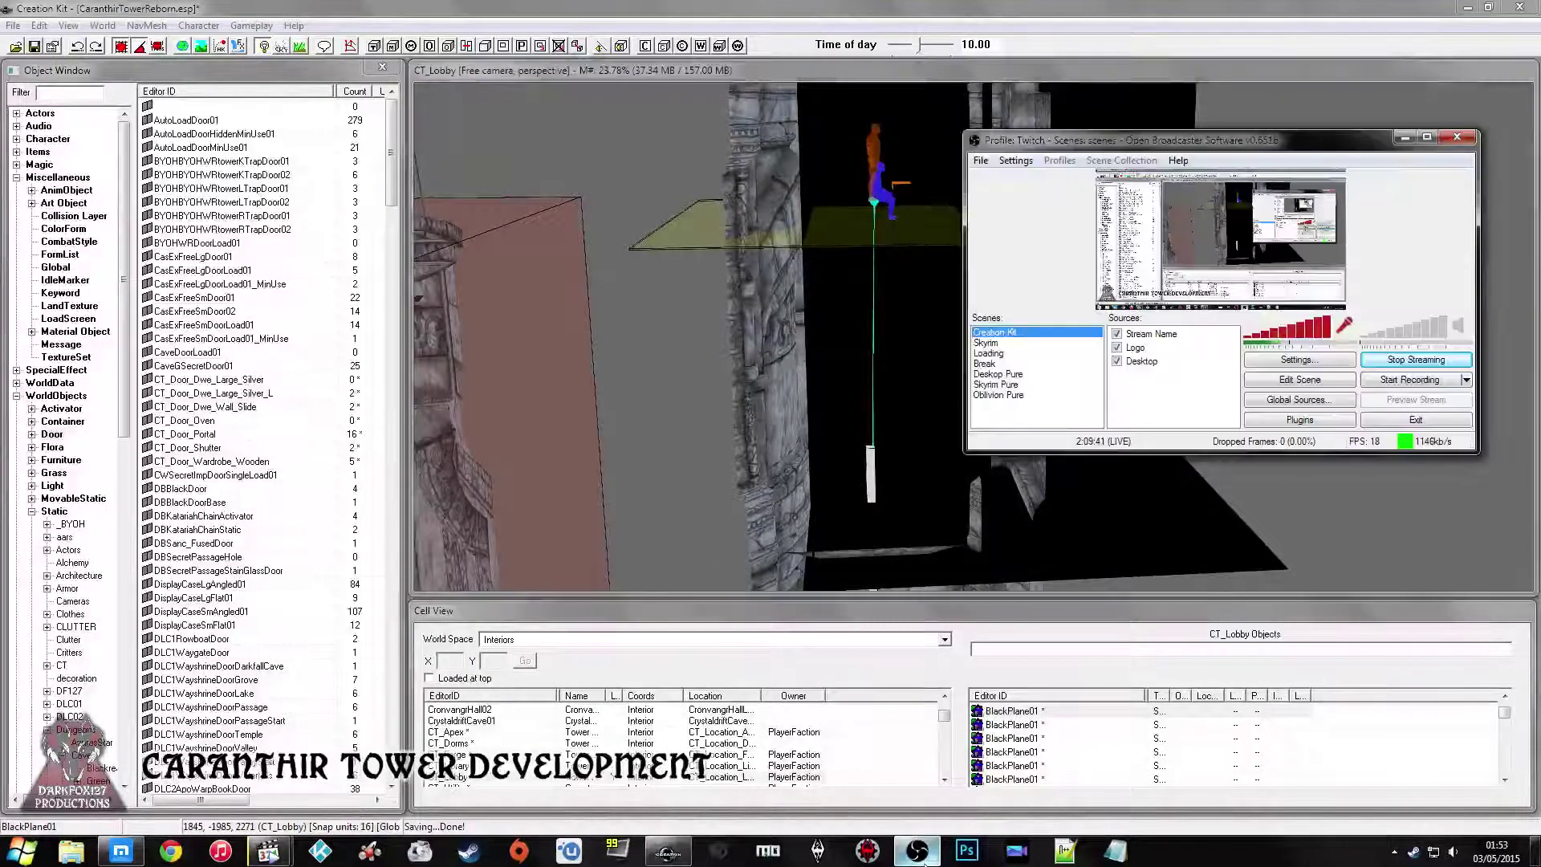
{"action": "left_click", "coordinate": [918, 853]}
{"action": "middle_click_drag", "start_coordinate": [786, 467], "coordinate": [799, 457], "text": "shift"}
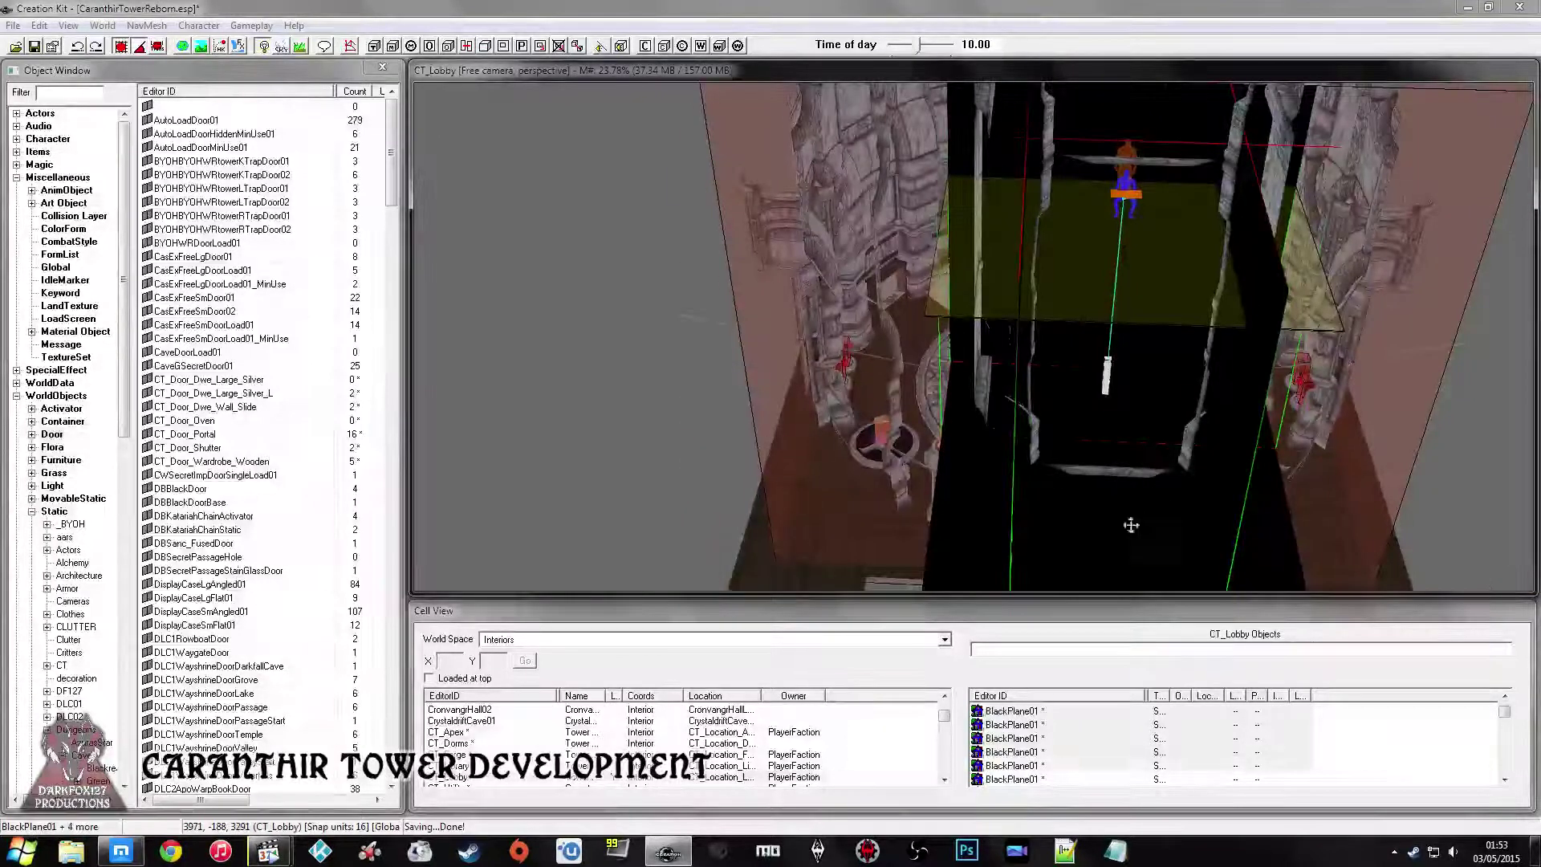
{"action": "middle_click_drag", "start_coordinate": [1139, 523], "coordinate": [1244, 224], "text": "shift"}
{"action": "right_click", "coordinate": [1219, 243]}
{"action": "left_click", "coordinate": [1257, 371]}
{"action": "middle_click_drag", "start_coordinate": [1124, 393], "coordinate": [910, 404], "text": "shift"}
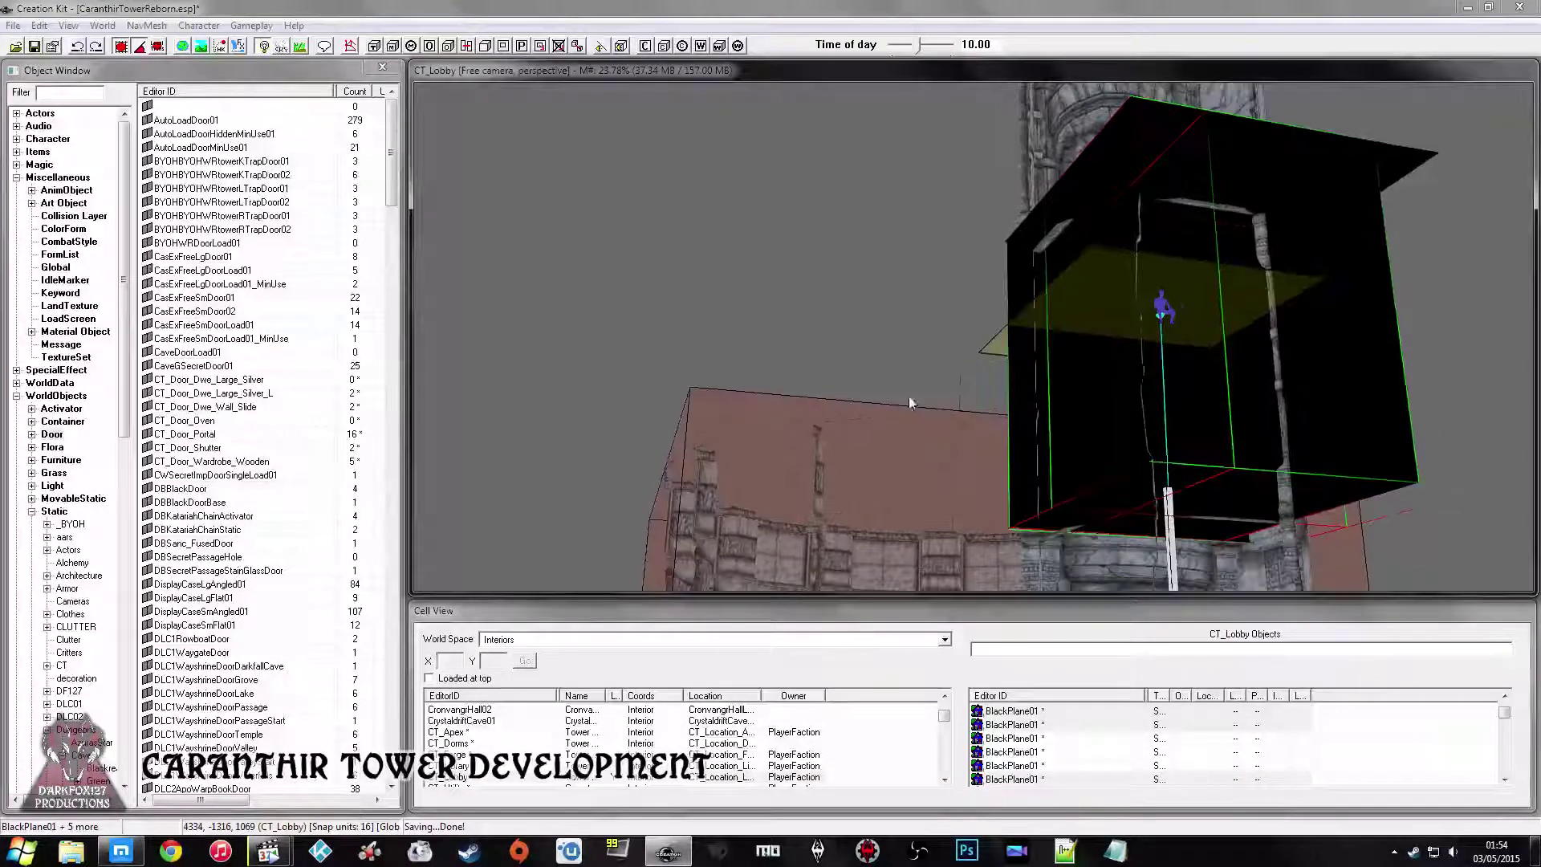
Load the CT_Forge interior cell back into the render window.
{"action": "left_click", "coordinate": [540, 744]}
{"action": "double_click", "coordinate": [461, 755]}
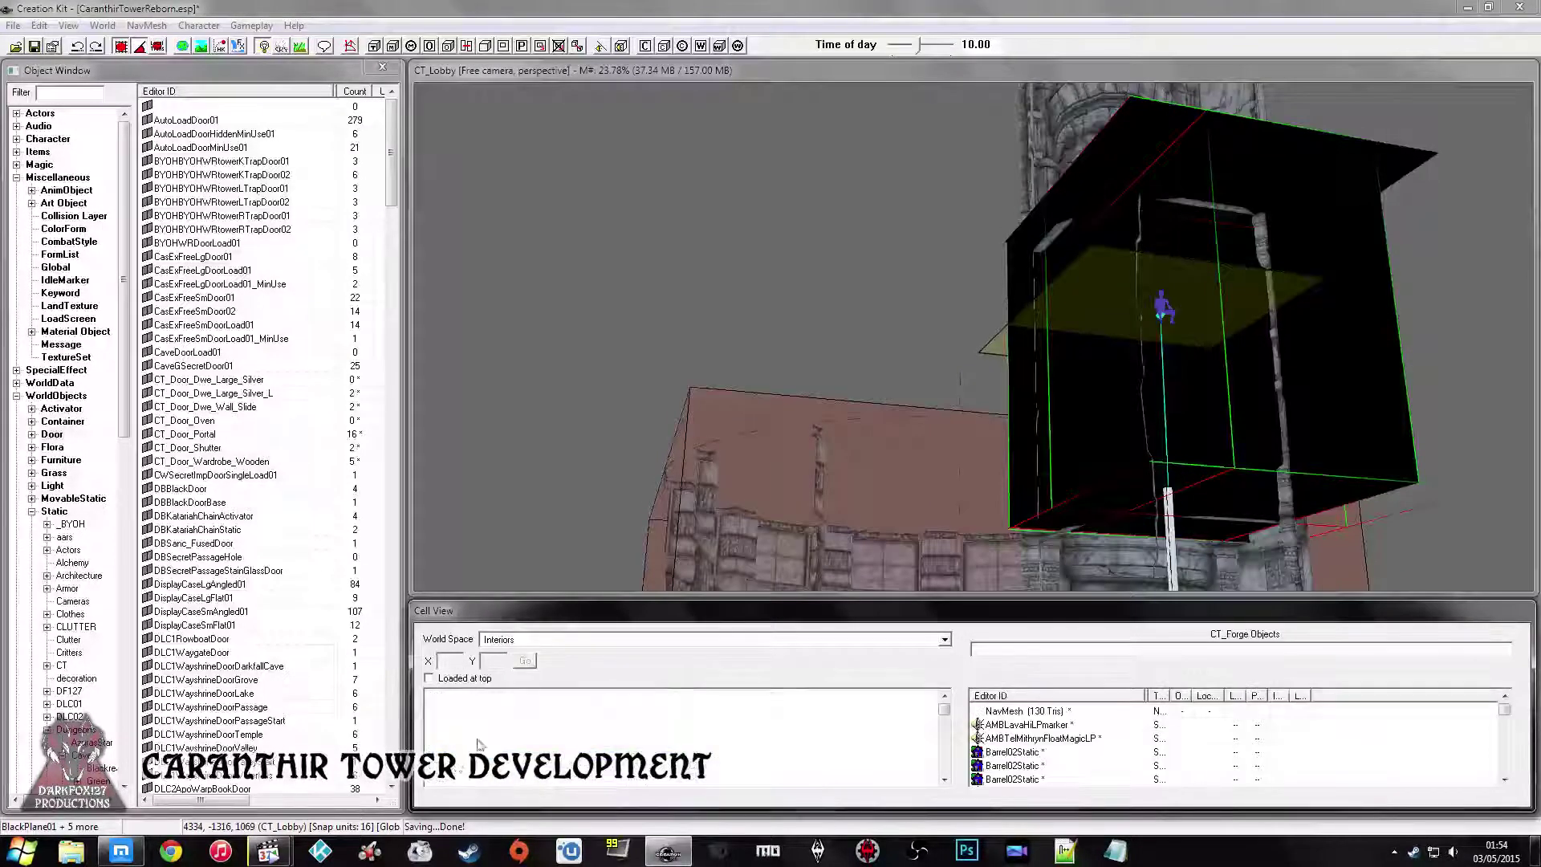
{"action": "left_click", "coordinate": [966, 407]}
{"action": "scroll", "coordinate": [966, 407], "scroll_direction": "down", "scroll_amount": 3}
{"action": "left_click", "coordinate": [954, 419]}
Paste the copied black planes around the lower end of the forge's lift shaft and save the plugin.
{"action": "mouse_move", "coordinate": [954, 419]}
{"action": "middle_mouse_down", "text": "shift"}
{"action": "mouse_move", "coordinate": [1019, 351]}
{"action": "mouse_move", "coordinate": [949, 297]}
{"action": "mouse_move", "coordinate": [947, 336]}
{"action": "mouse_move", "coordinate": [1034, 339]}
{"action": "mouse_move", "coordinate": [1064, 283]}
{"action": "mouse_move", "coordinate": [1048, 265]}
{"action": "middle_mouse_up", "text": "shift"}
{"action": "right_click", "coordinate": [1048, 265]}
{"action": "left_click", "coordinate": [1100, 339]}
{"action": "mouse_move", "coordinate": [1100, 339]}
{"action": "middle_mouse_down", "text": "shift"}
{"action": "mouse_move", "coordinate": [1032, 369]}
{"action": "mouse_move", "coordinate": [999, 318]}
{"action": "mouse_move", "coordinate": [1004, 388]}
{"action": "mouse_move", "coordinate": [1013, 366]}
{"action": "mouse_move", "coordinate": [967, 293]}
{"action": "mouse_move", "coordinate": [1004, 289]}
{"action": "mouse_move", "coordinate": [998, 272]}
{"action": "middle_mouse_up", "text": "shift"}
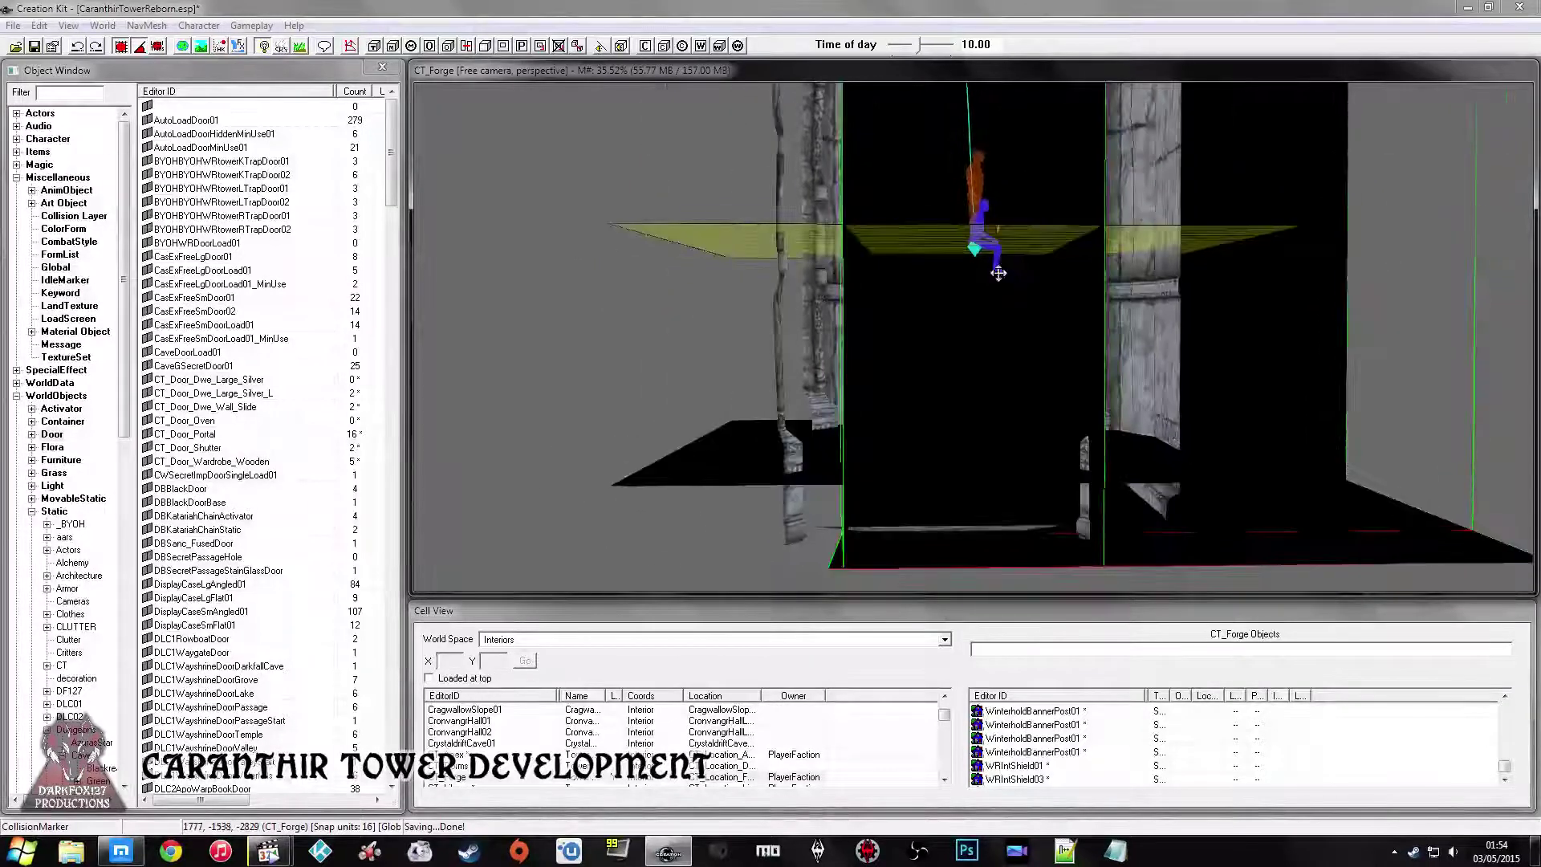
{"action": "left_click", "coordinate": [34, 46]}
{"action": "middle_click_drag", "start_coordinate": [913, 279], "coordinate": [961, 333]}
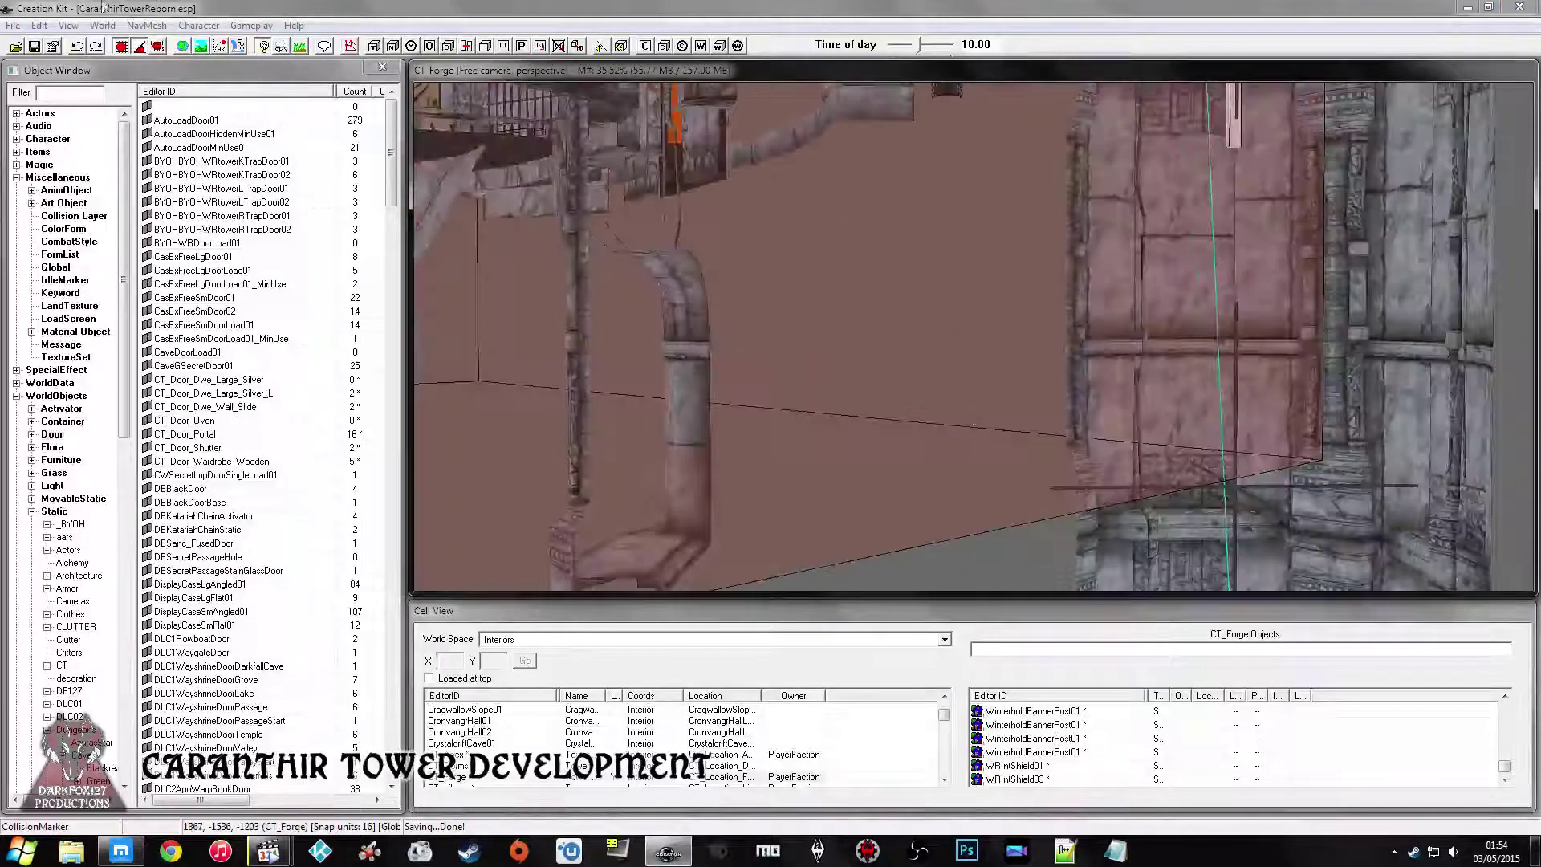
Save the plugin with the enclosed forge lift shaft.
{"action": "left_click", "coordinate": [33, 49]}
{"action": "middle_click_drag", "start_coordinate": [912, 259], "coordinate": [1007, 301]}
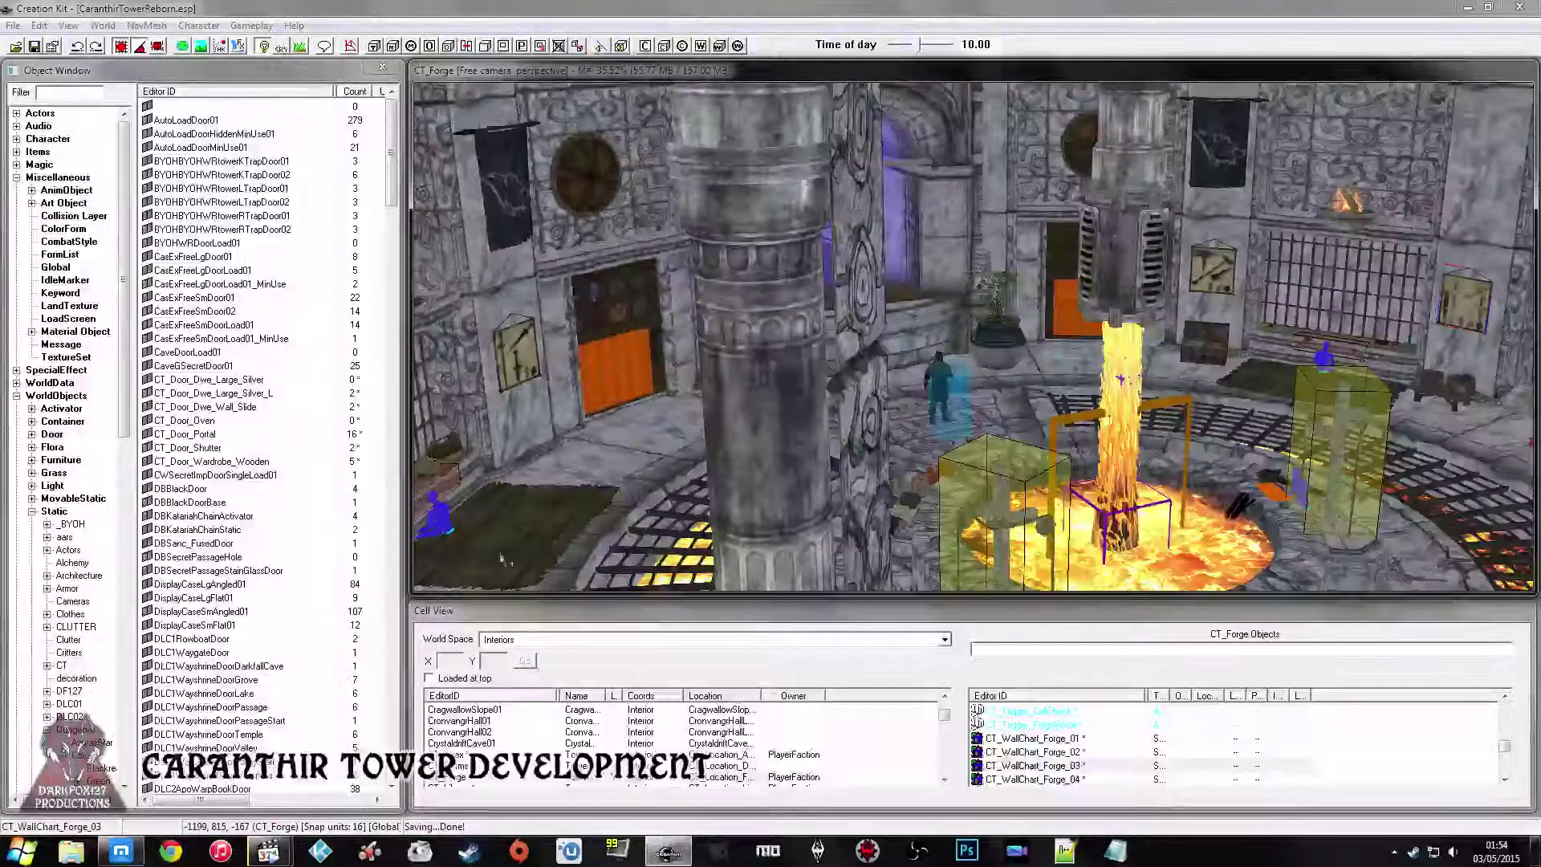
{"action": "key", "text": "alt+Tab"}
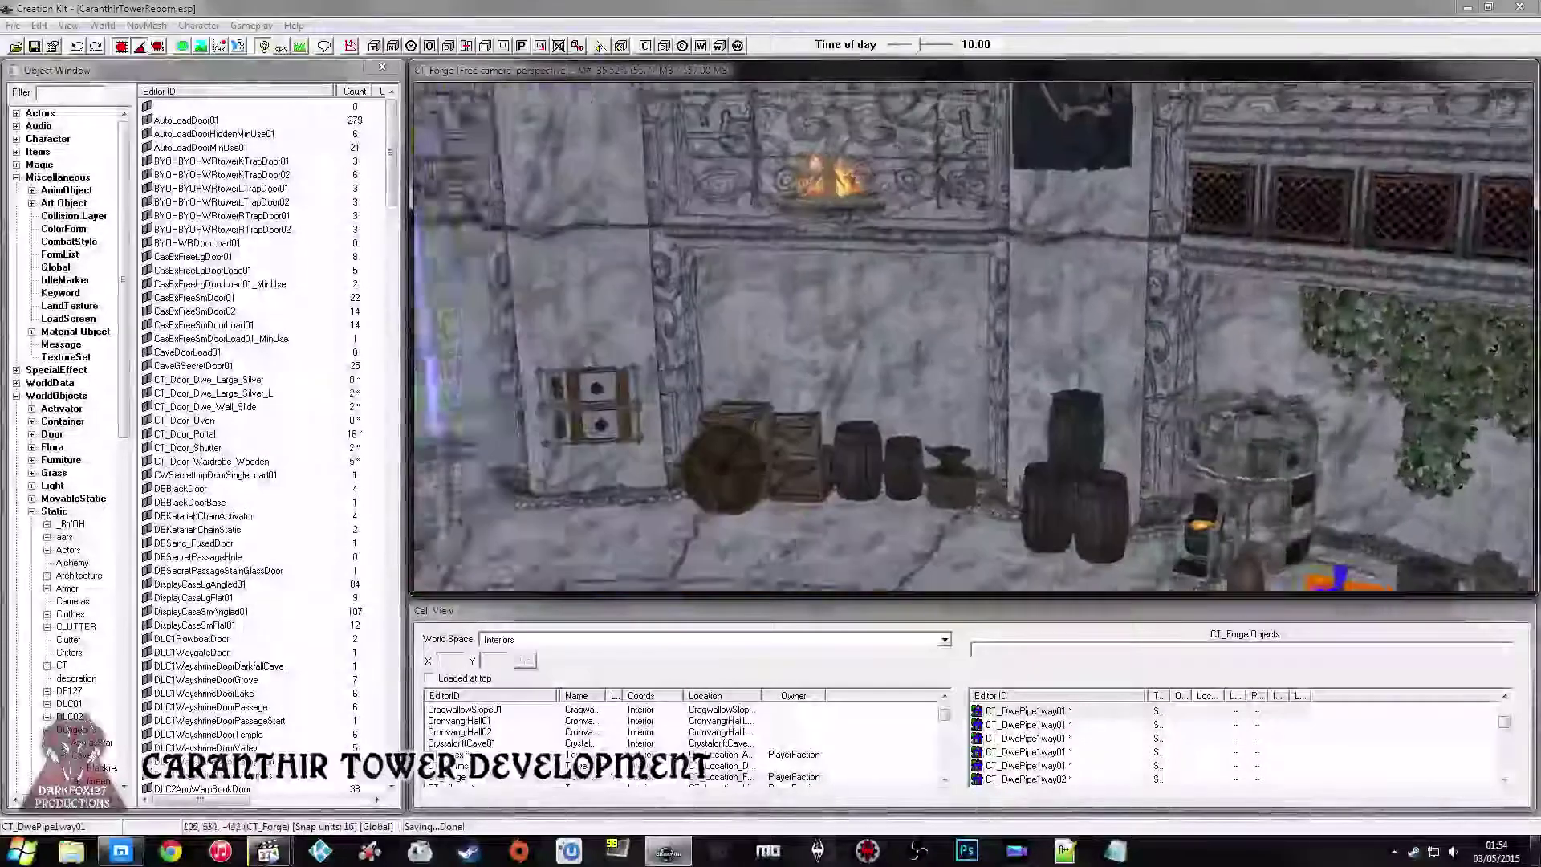
Examine the forge interior around the crates, the portal terminal and portals, and the broken valve.
{"action": "left_click", "coordinate": [760, 441]}
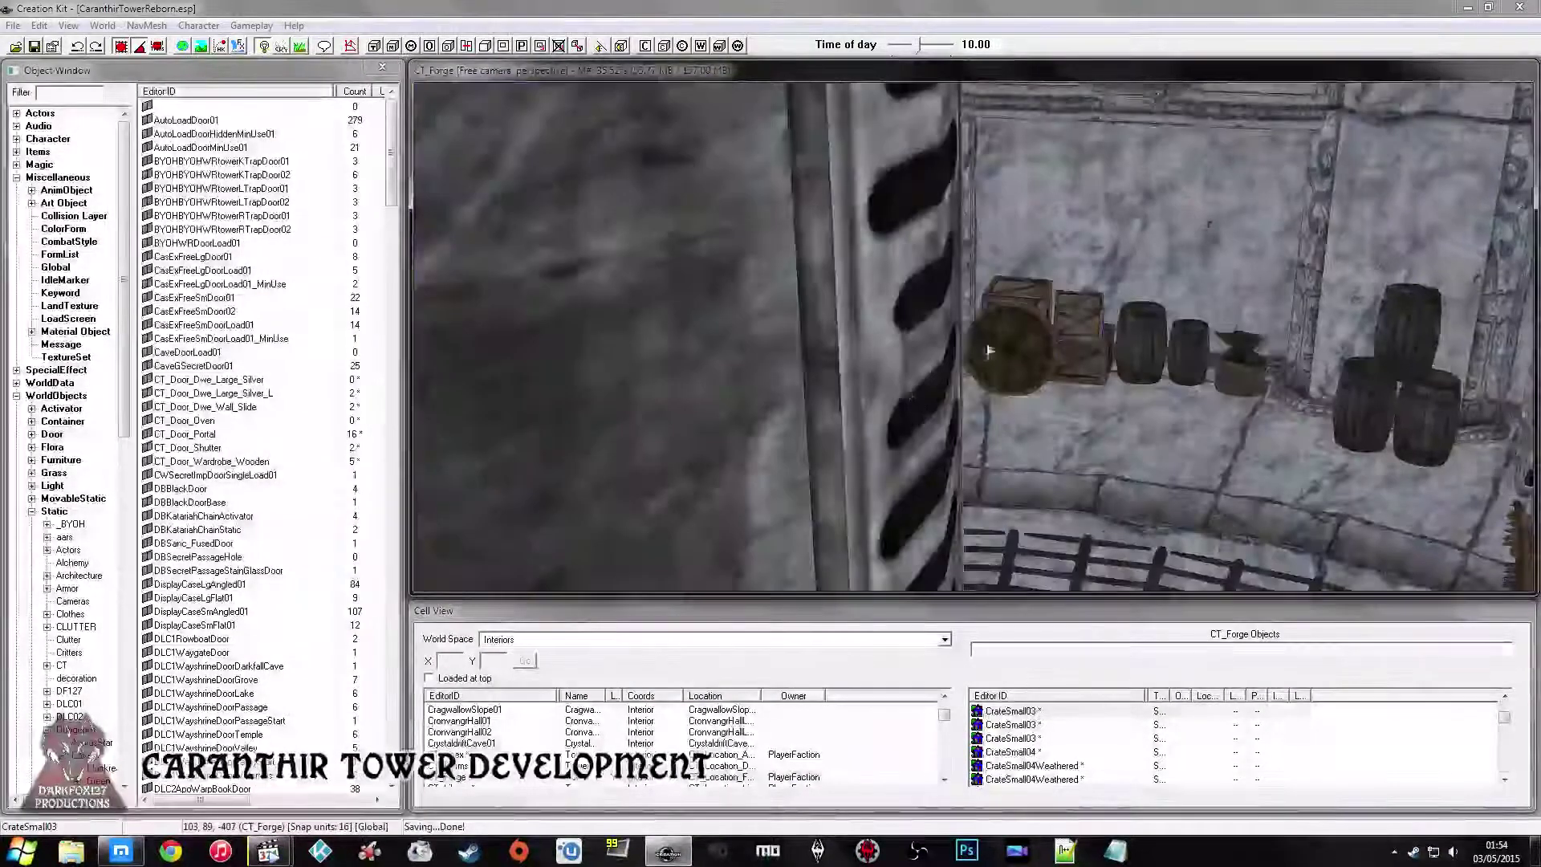
{"action": "left_click", "coordinate": [981, 347]}
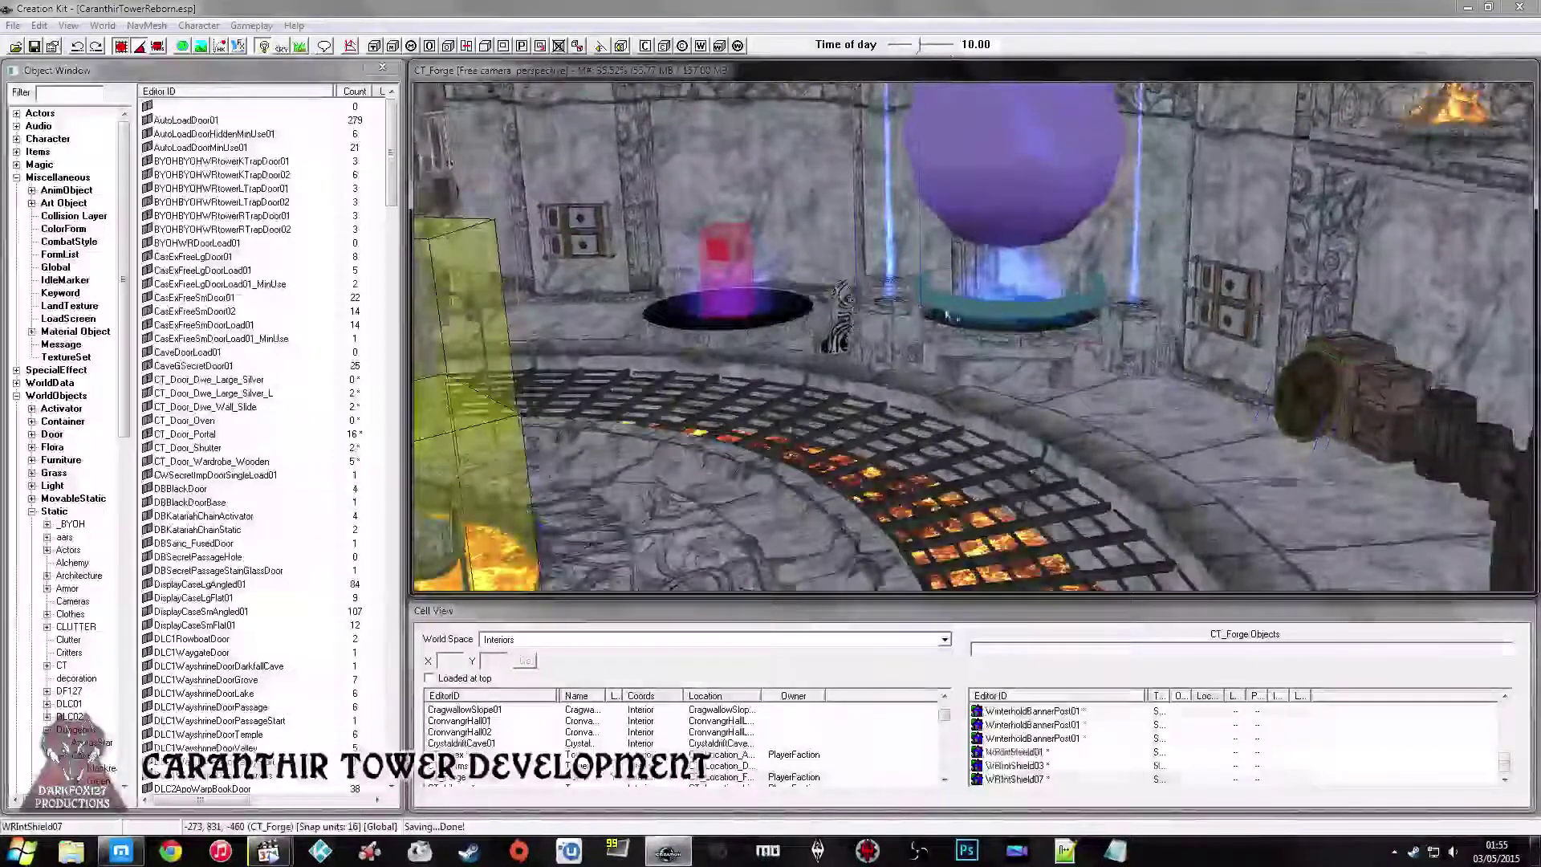
{"action": "left_click", "coordinate": [757, 297]}
{"action": "middle_click_drag", "start_coordinate": [872, 326], "coordinate": [867, 326], "text": "shift"}
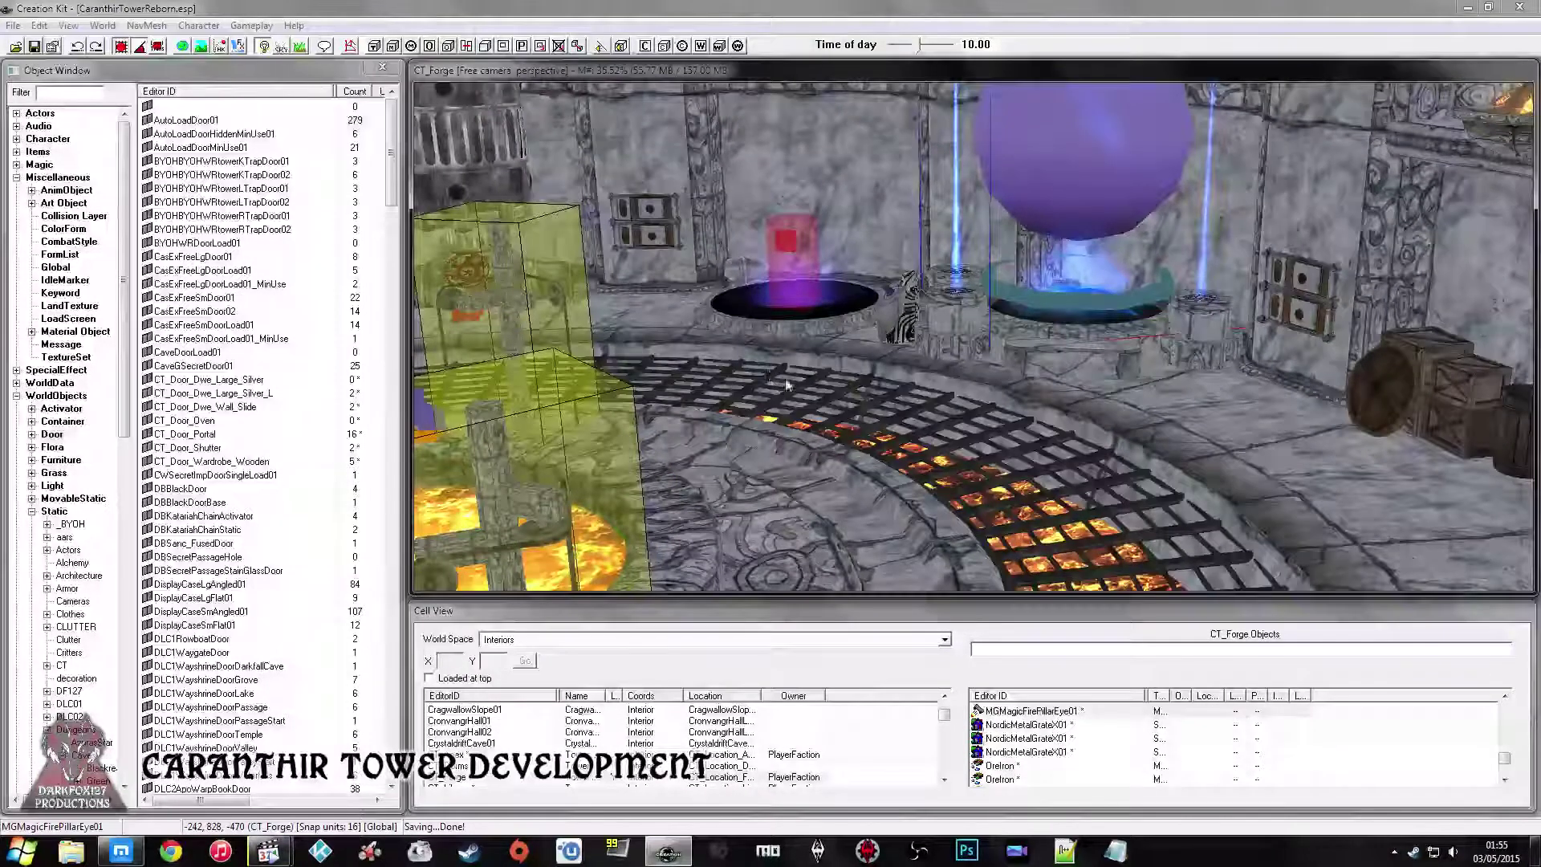
{"action": "middle_click_drag", "start_coordinate": [726, 388], "coordinate": [885, 257], "text": "shift"}
{"action": "left_click", "coordinate": [920, 241]}
{"action": "scroll", "coordinate": [920, 245], "scroll_direction": "up", "scroll_amount": 4}
{"action": "middle_click_drag", "start_coordinate": [920, 321], "coordinate": [886, 381]}
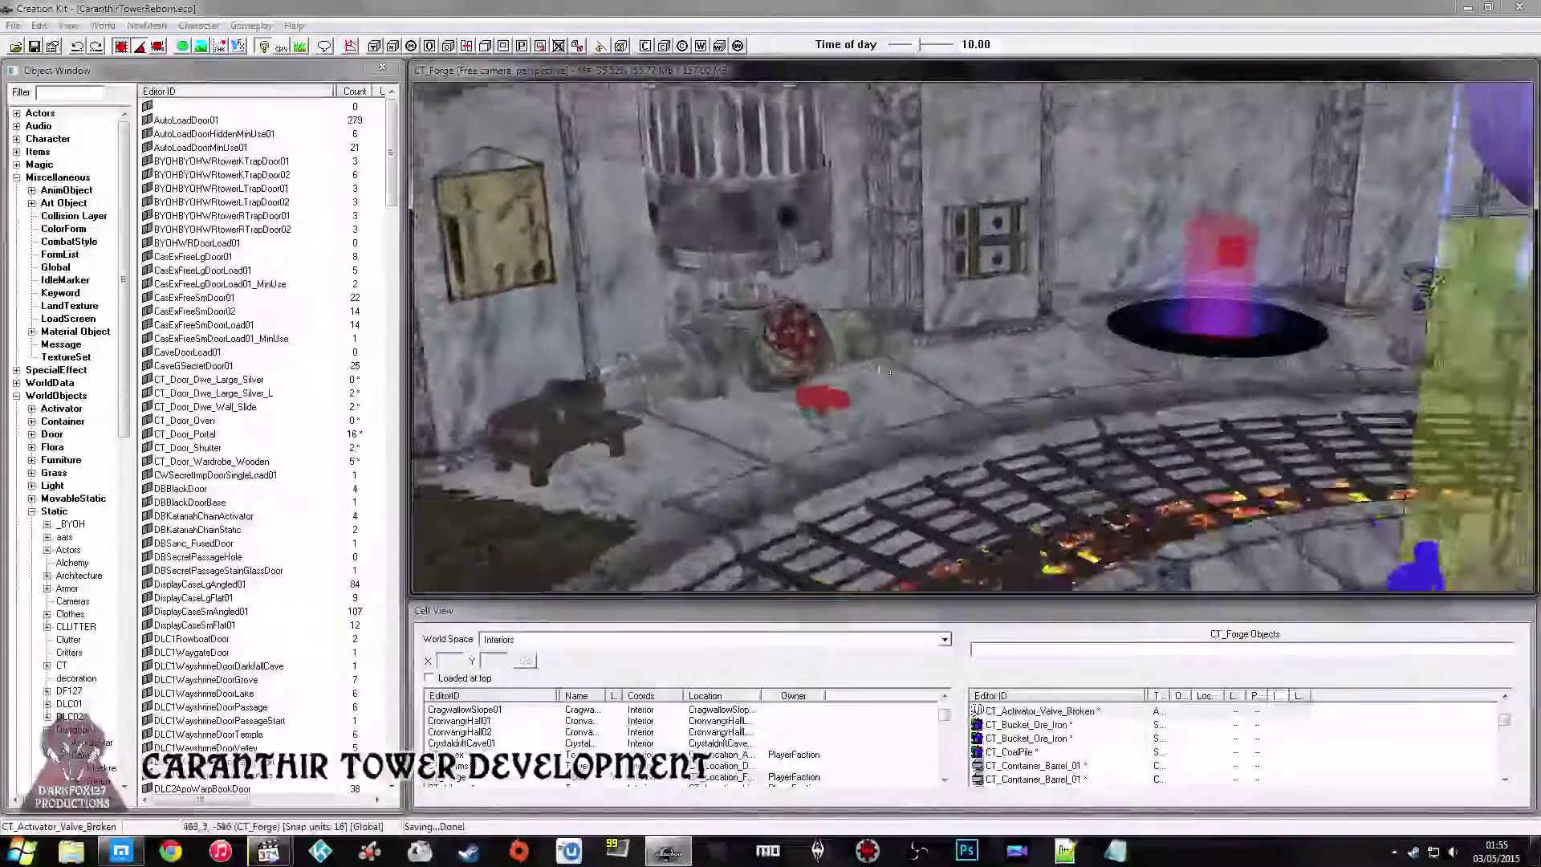
{"action": "scroll", "coordinate": [883, 388], "scroll_direction": "up", "scroll_amount": 3}
{"action": "left_click", "coordinate": [769, 400]}
{"action": "mouse_move", "coordinate": [768, 399]}
{"action": "middle_mouse_down"}
{"action": "mouse_move", "coordinate": [706, 393]}
{"action": "mouse_move", "coordinate": [842, 403]}
{"action": "middle_mouse_up"}
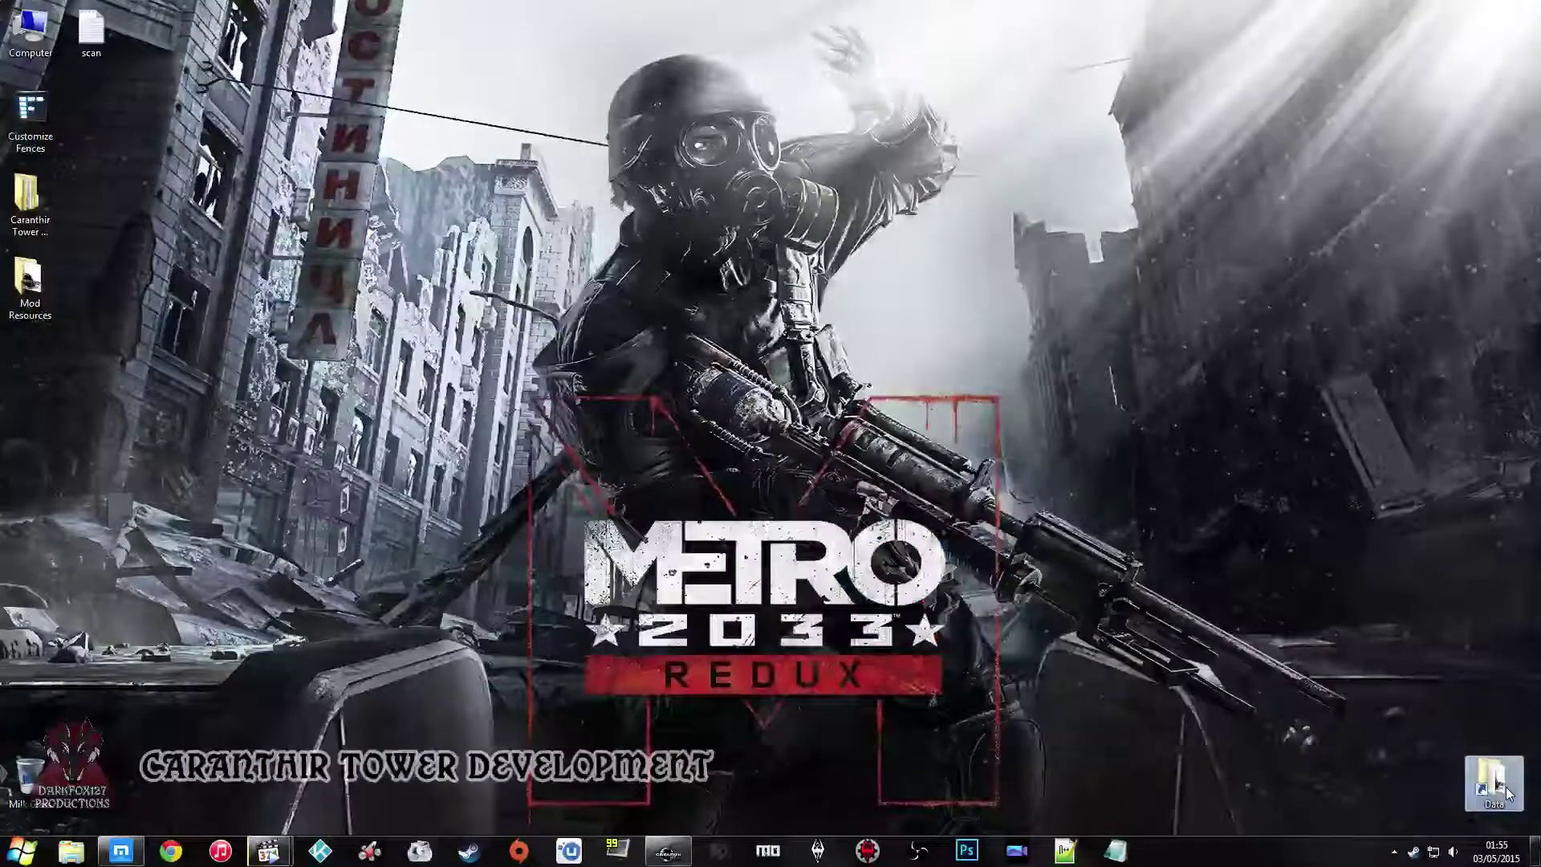
Open the Activators folder under Meshes\CT in the Skyrim Data folder in Windows Explorer.
{"action": "double_click", "coordinate": [1507, 793]}
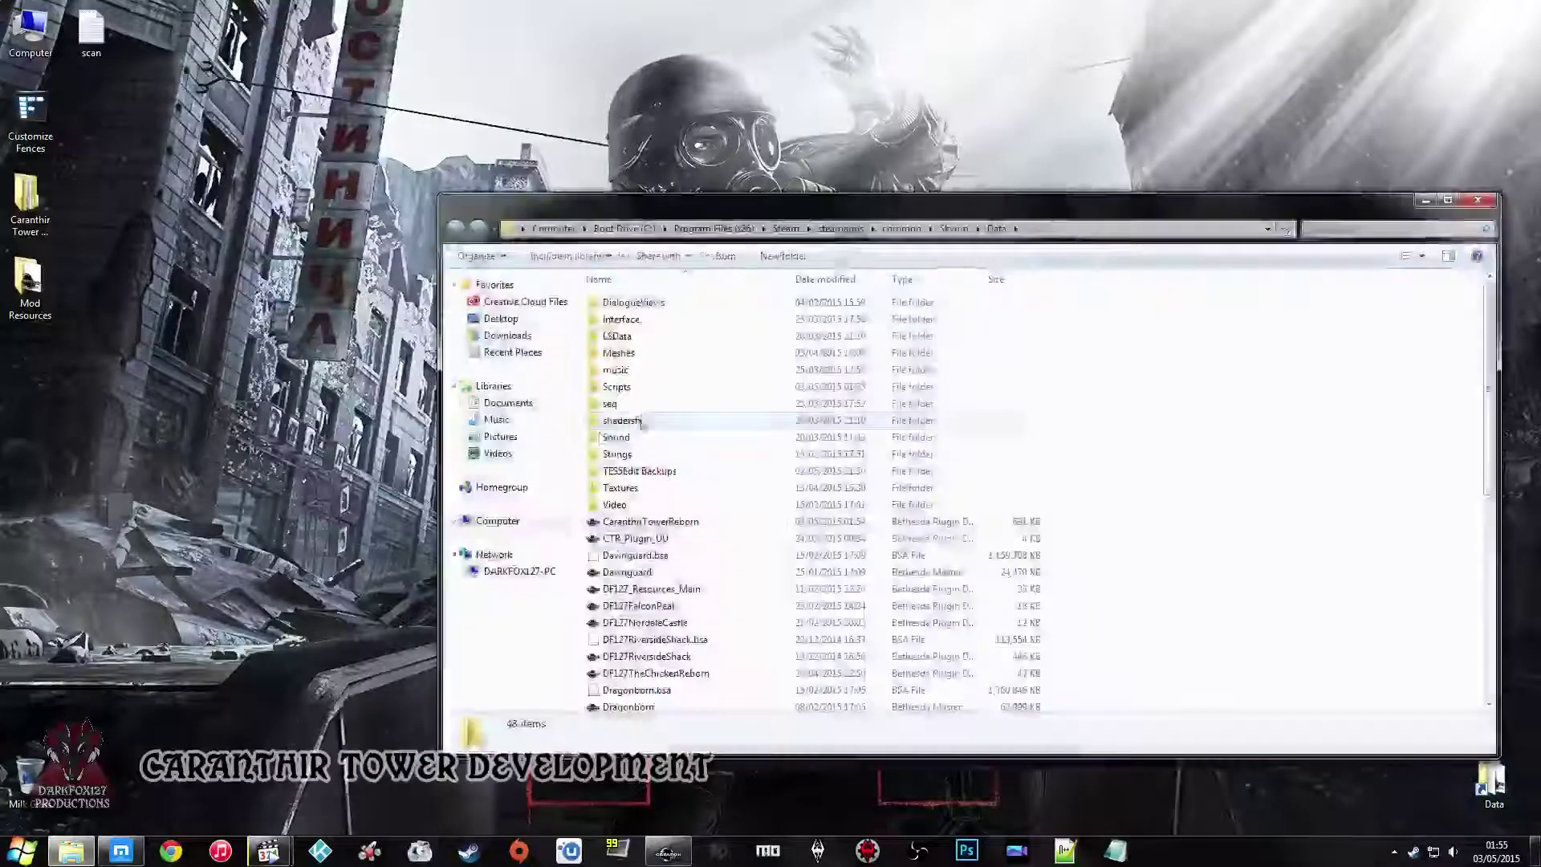
{"action": "left_click", "coordinate": [634, 403]}
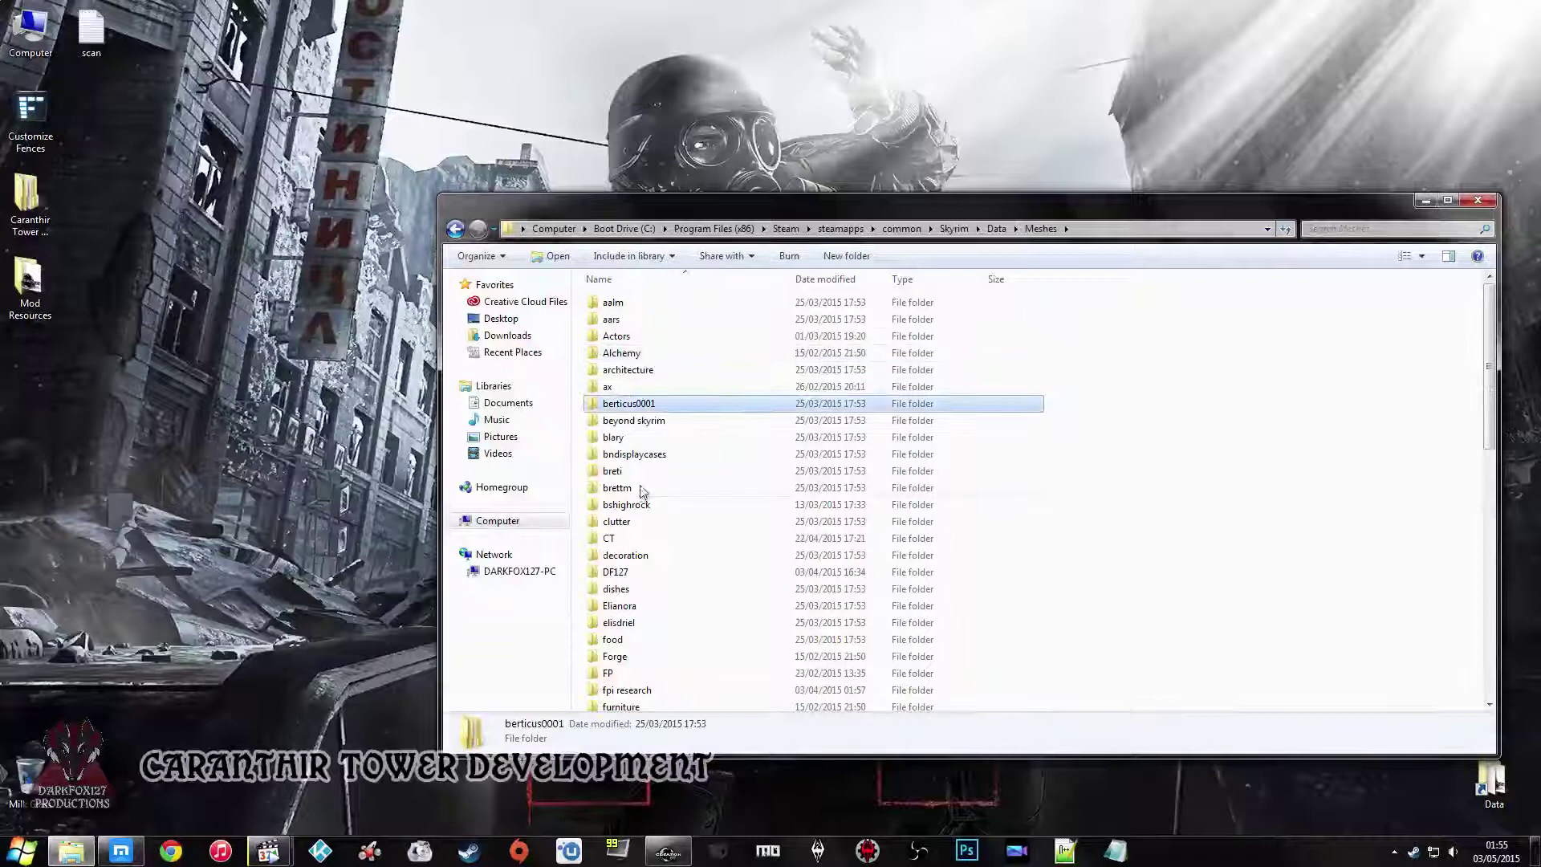
{"action": "left_click", "coordinate": [638, 540]}
{"action": "double_click", "coordinate": [634, 539]}
{"action": "double_click", "coordinate": [633, 303]}
Copy the CT_Portal_Terminal_Inactive mesh file to the desktop.
{"action": "left_click", "coordinate": [659, 387]}
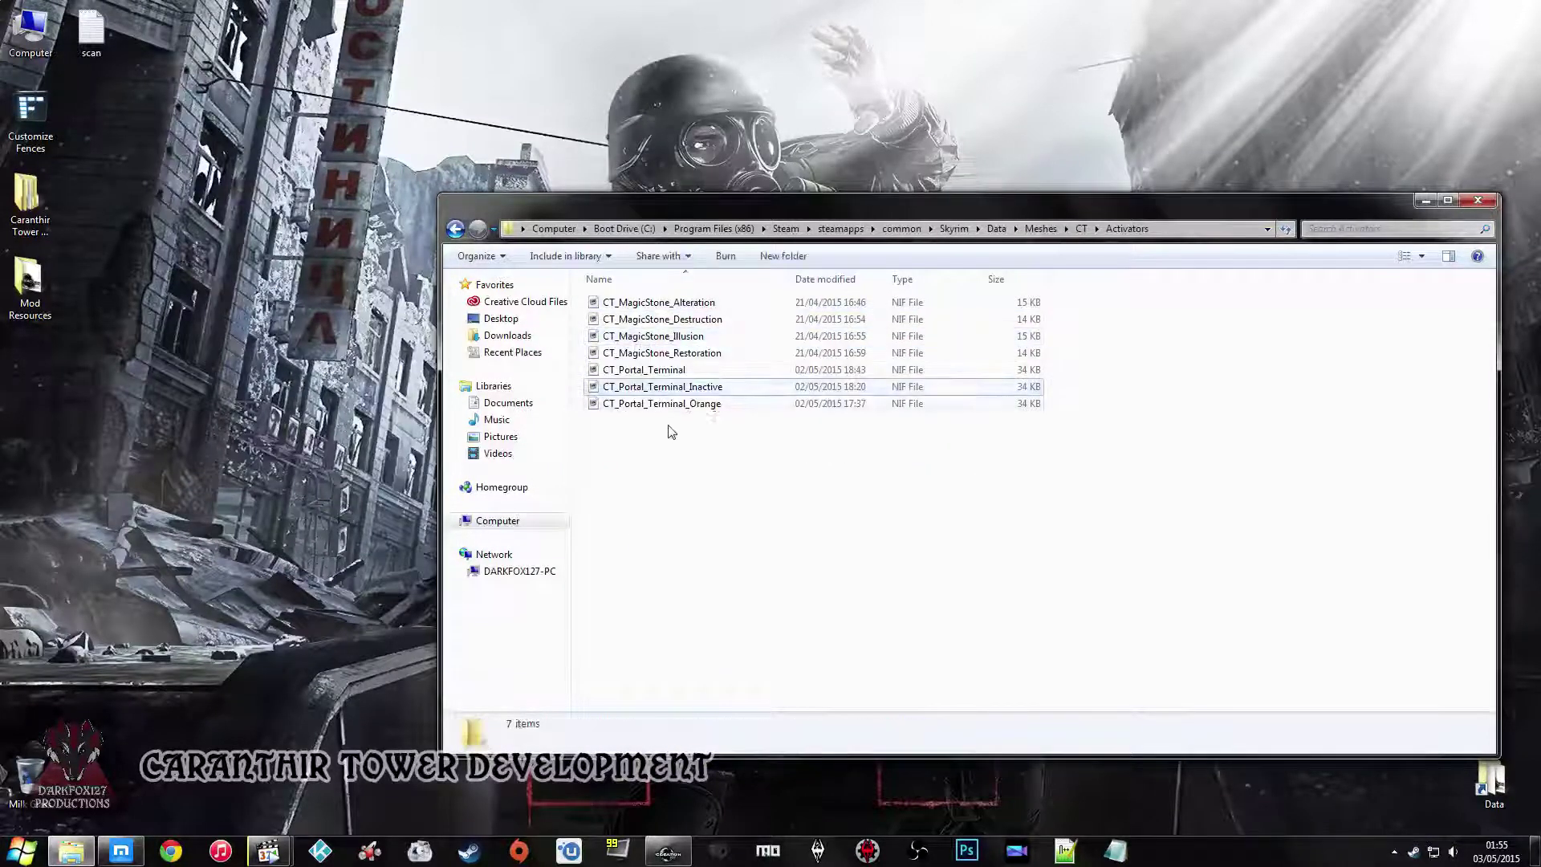
{"action": "left_click", "coordinate": [668, 371]}
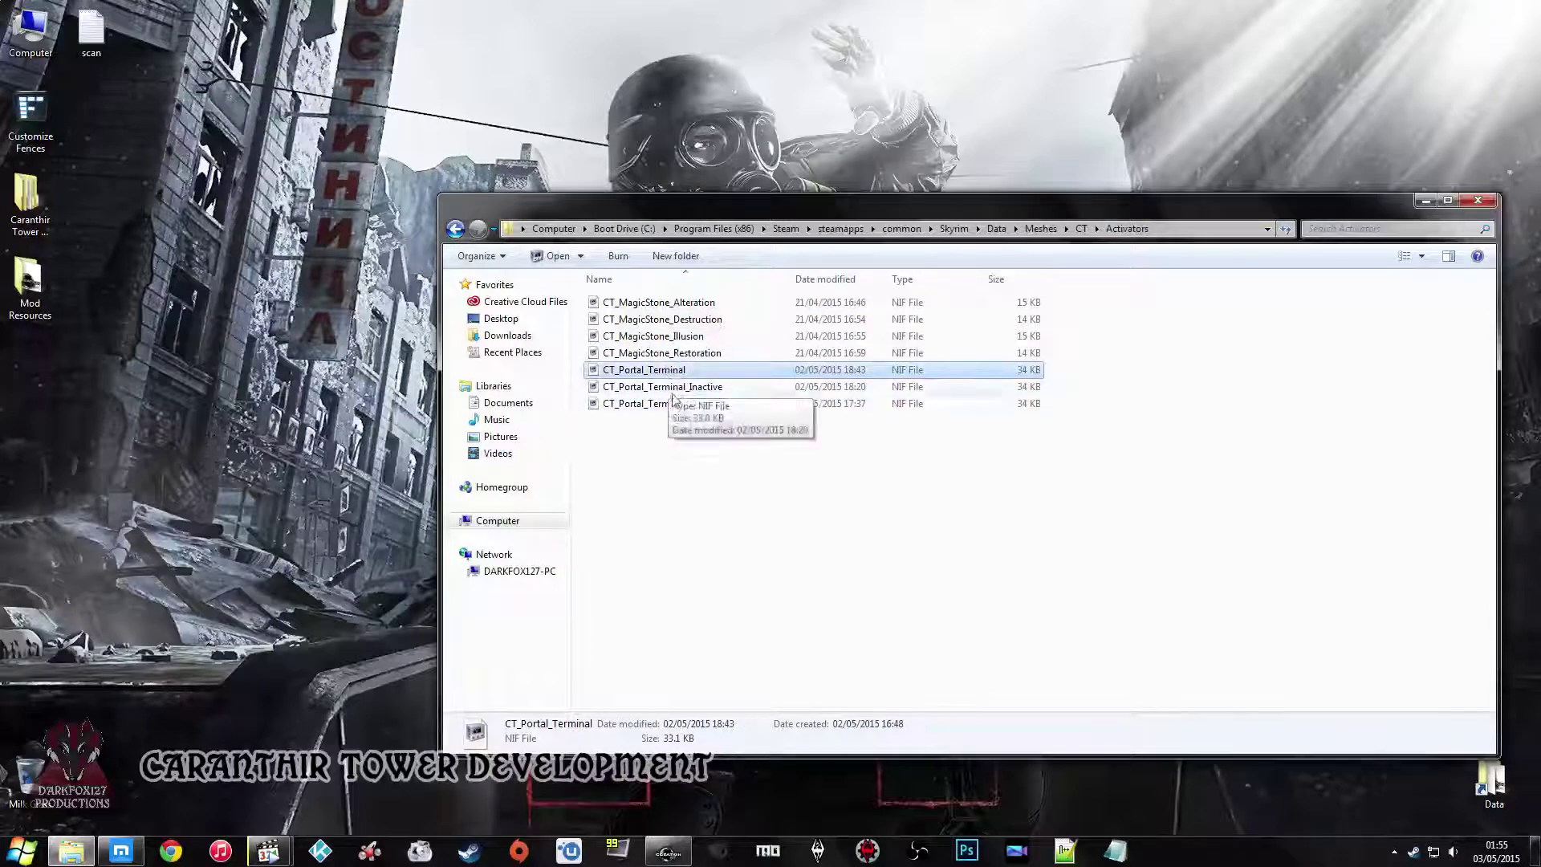
{"action": "left_click", "coordinate": [665, 404]}
{"action": "left_click", "coordinate": [671, 371]}
{"action": "left_click", "coordinate": [672, 388]}
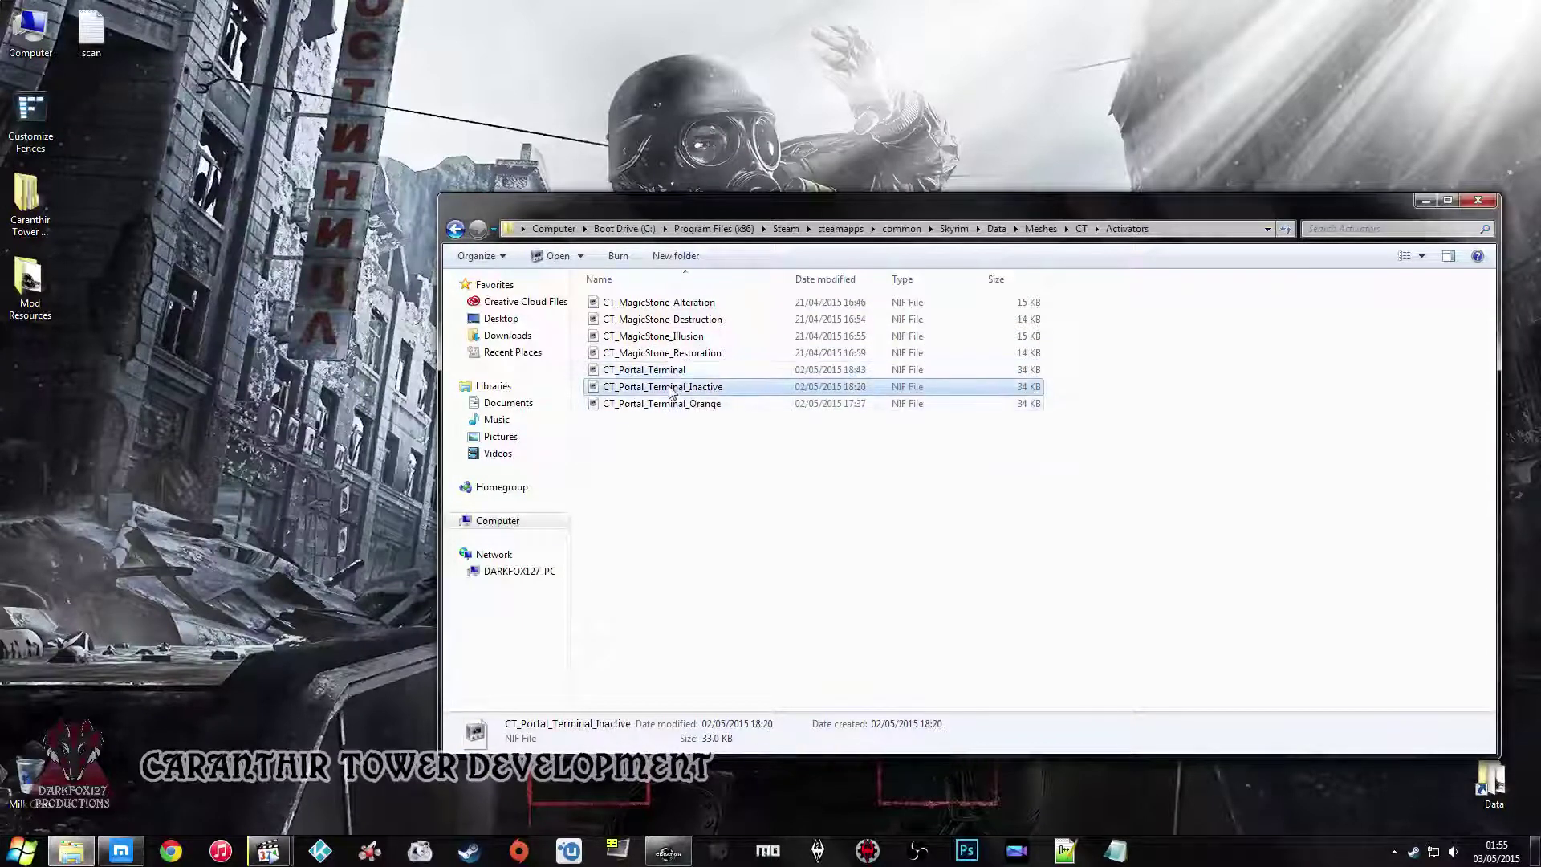
{"action": "left_click", "coordinate": [675, 371]}
{"action": "left_click", "coordinate": [665, 387]}
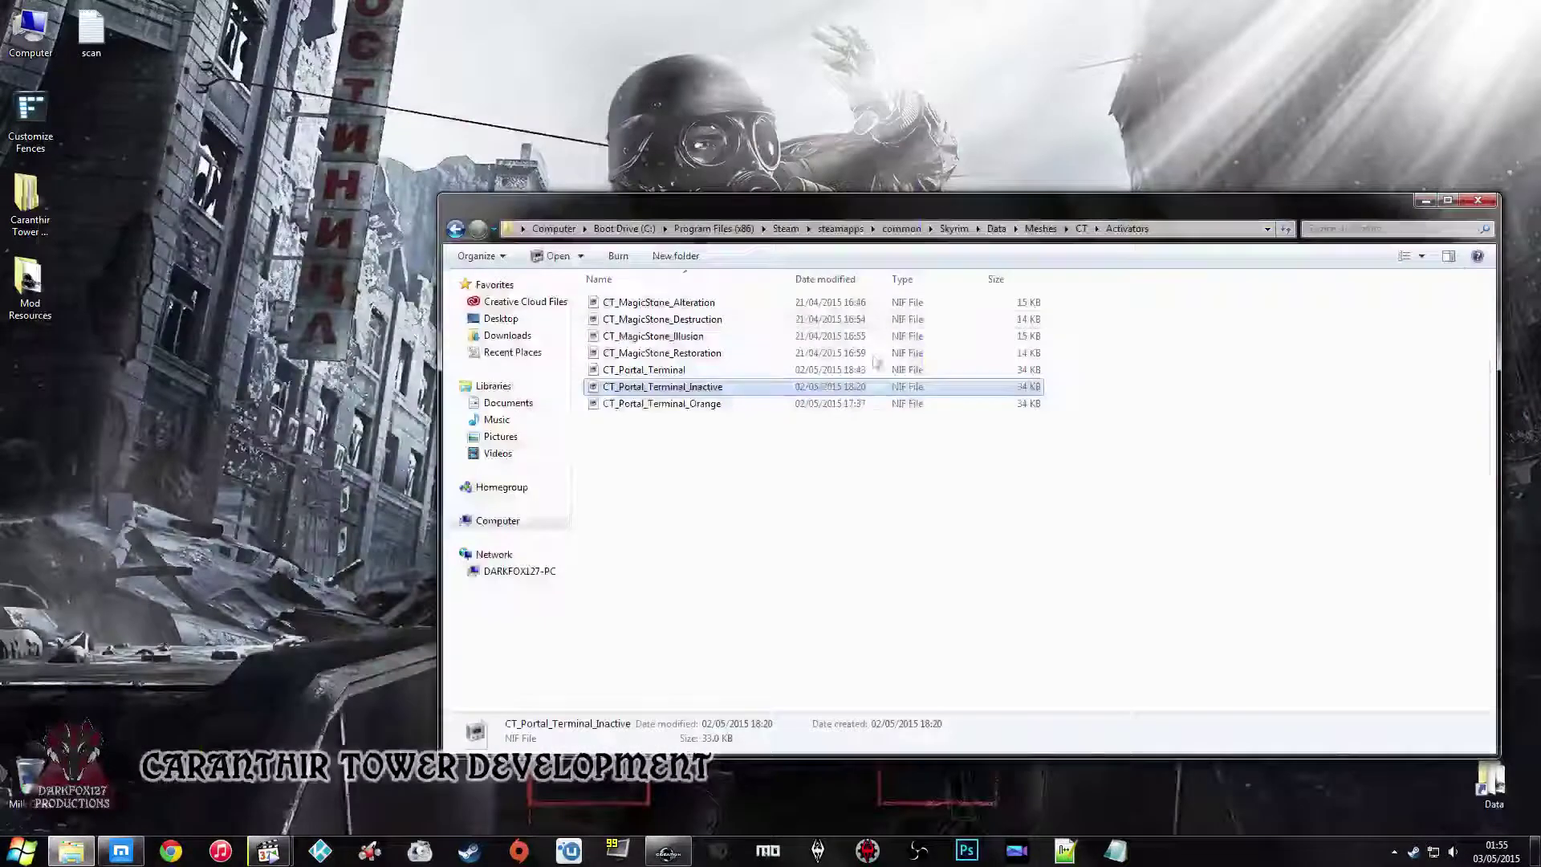
{"action": "right_click", "coordinate": [733, 399]}
{"action": "left_click", "coordinate": [771, 541]}
{"action": "right_click", "coordinate": [126, 466]}
{"action": "left_click", "coordinate": [178, 578]}
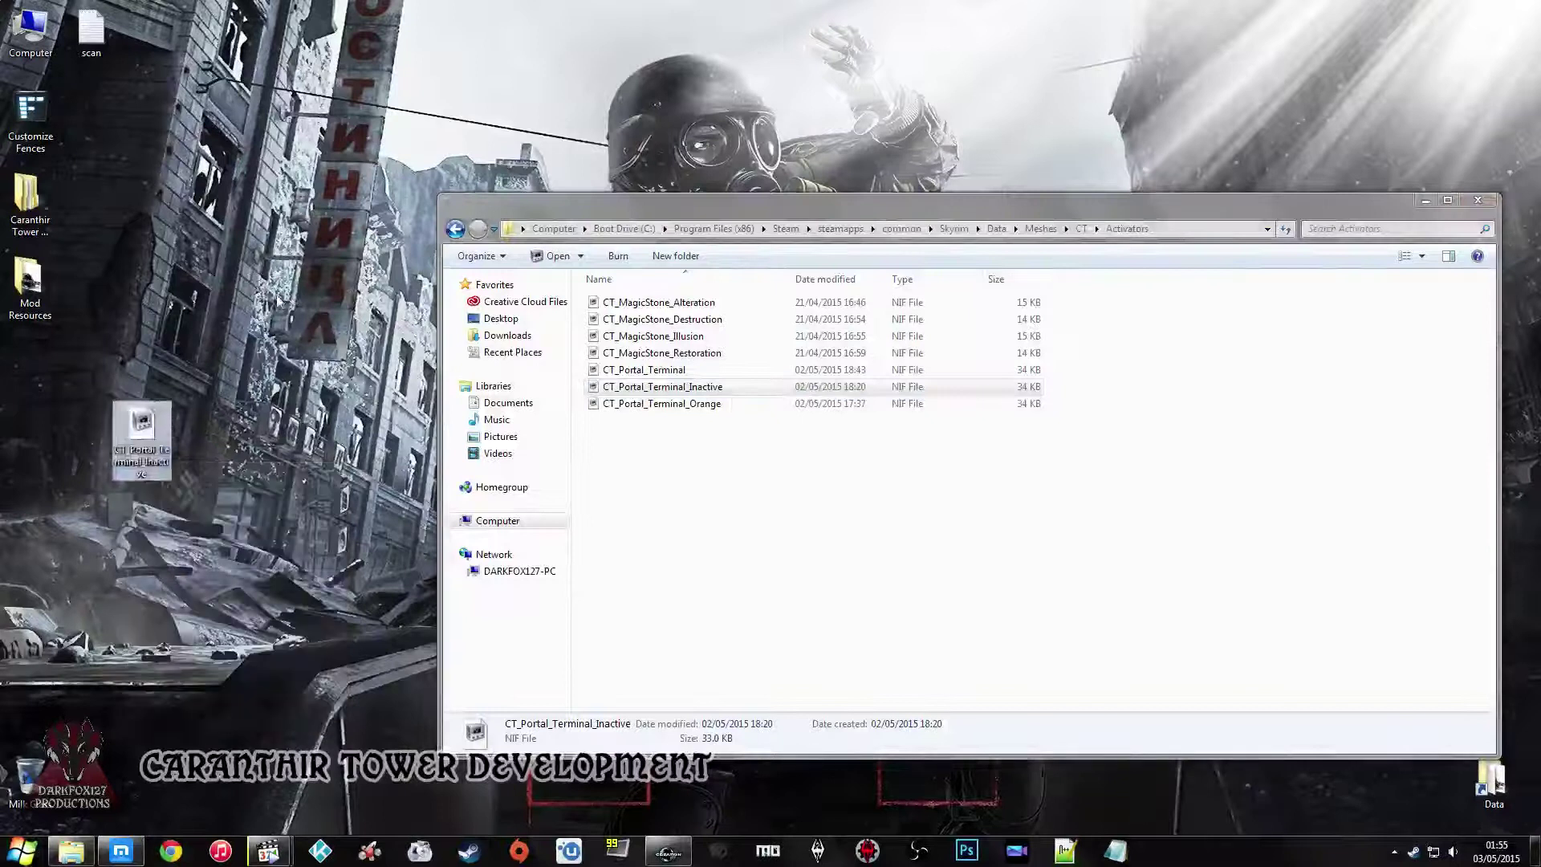
Open CT_Portal_Terminal_Inactive.nif in NifSkope, expand its root node and view the terminal model from several angles.
{"action": "left_click", "coordinate": [656, 388]}
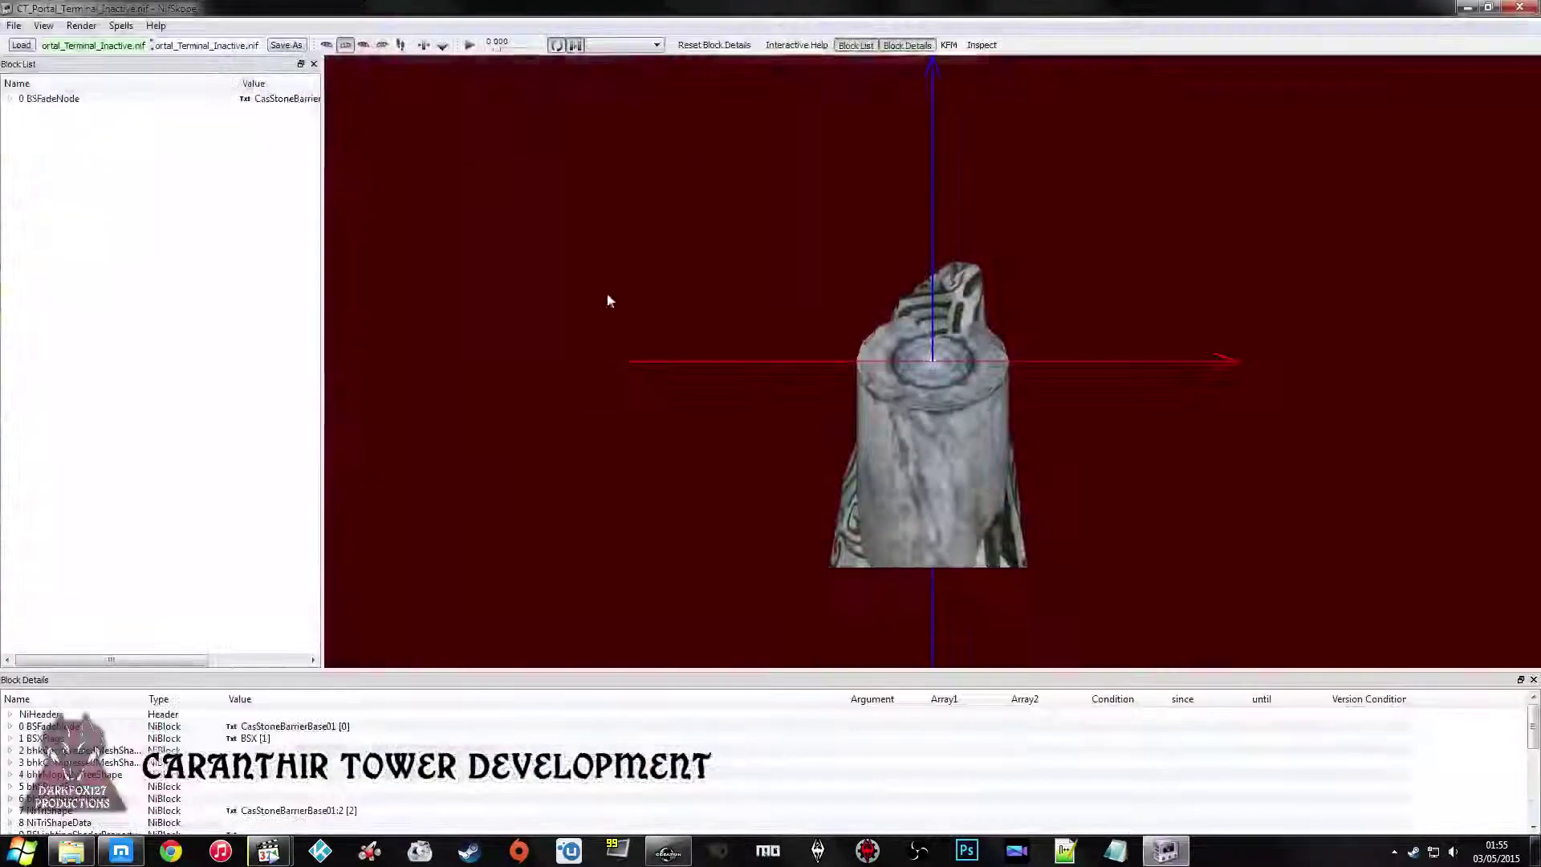
{"action": "left_click_drag", "start_coordinate": [606, 300], "coordinate": [745, 337]}
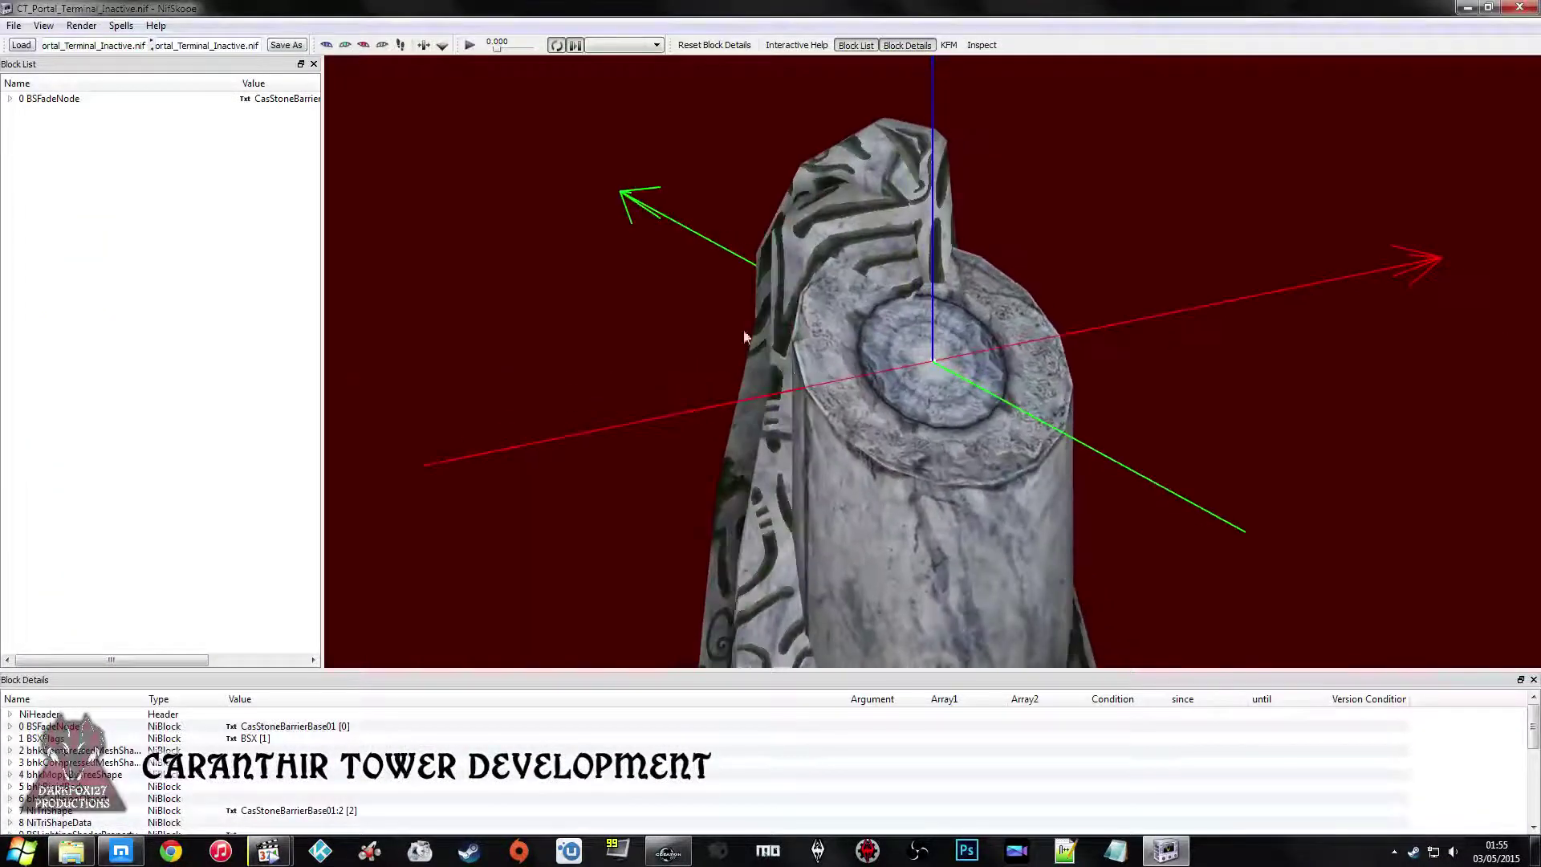
{"action": "left_click", "coordinate": [9, 98]}
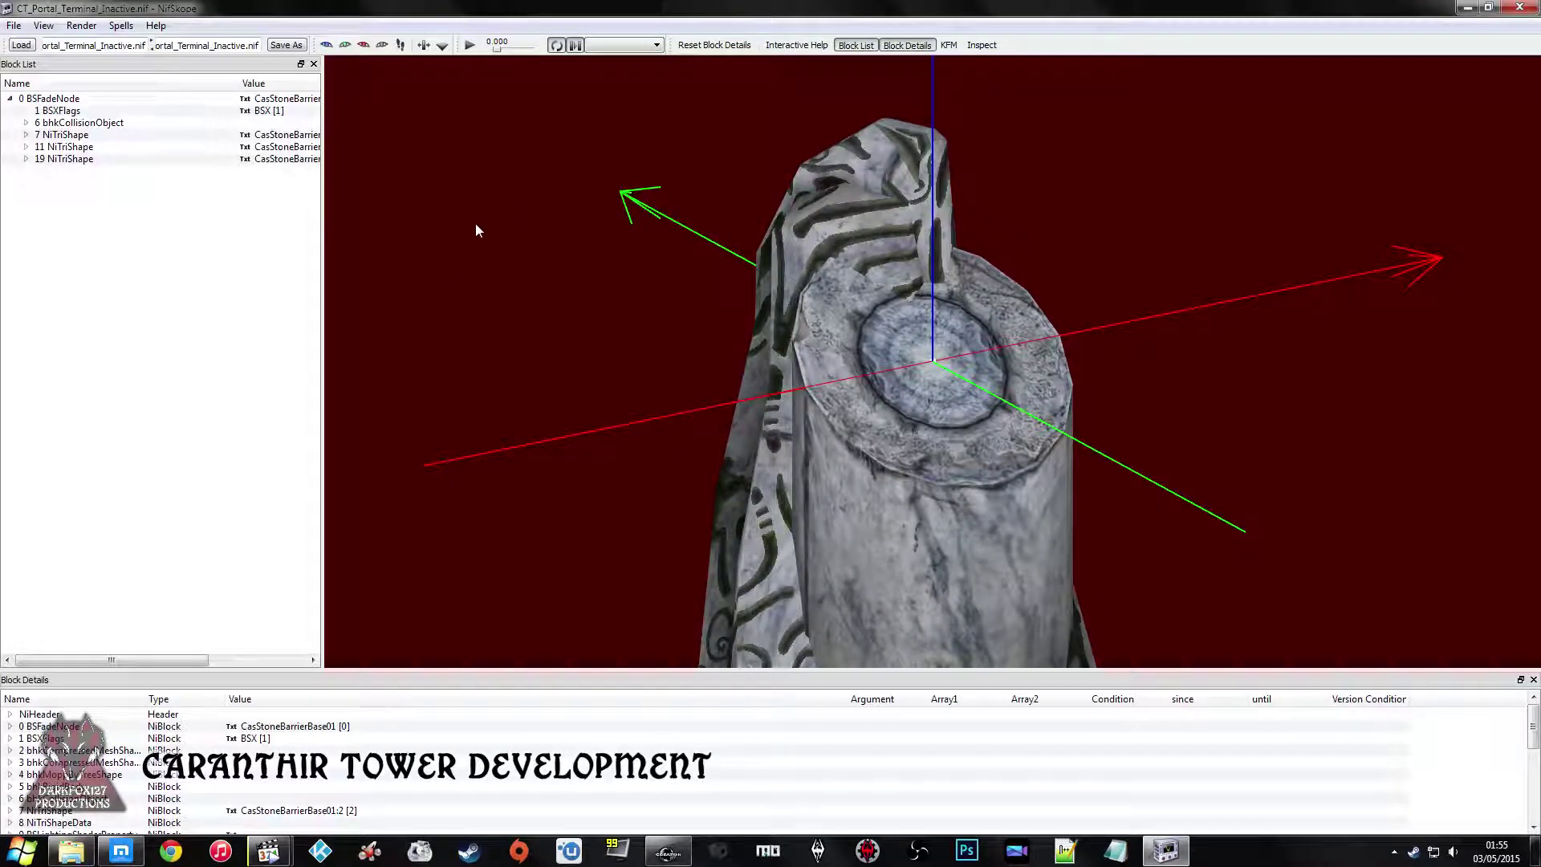
{"action": "left_click_drag", "start_coordinate": [484, 220], "coordinate": [551, 224]}
{"action": "scroll", "coordinate": [574, 213], "scroll_direction": "down", "scroll_amount": 4}
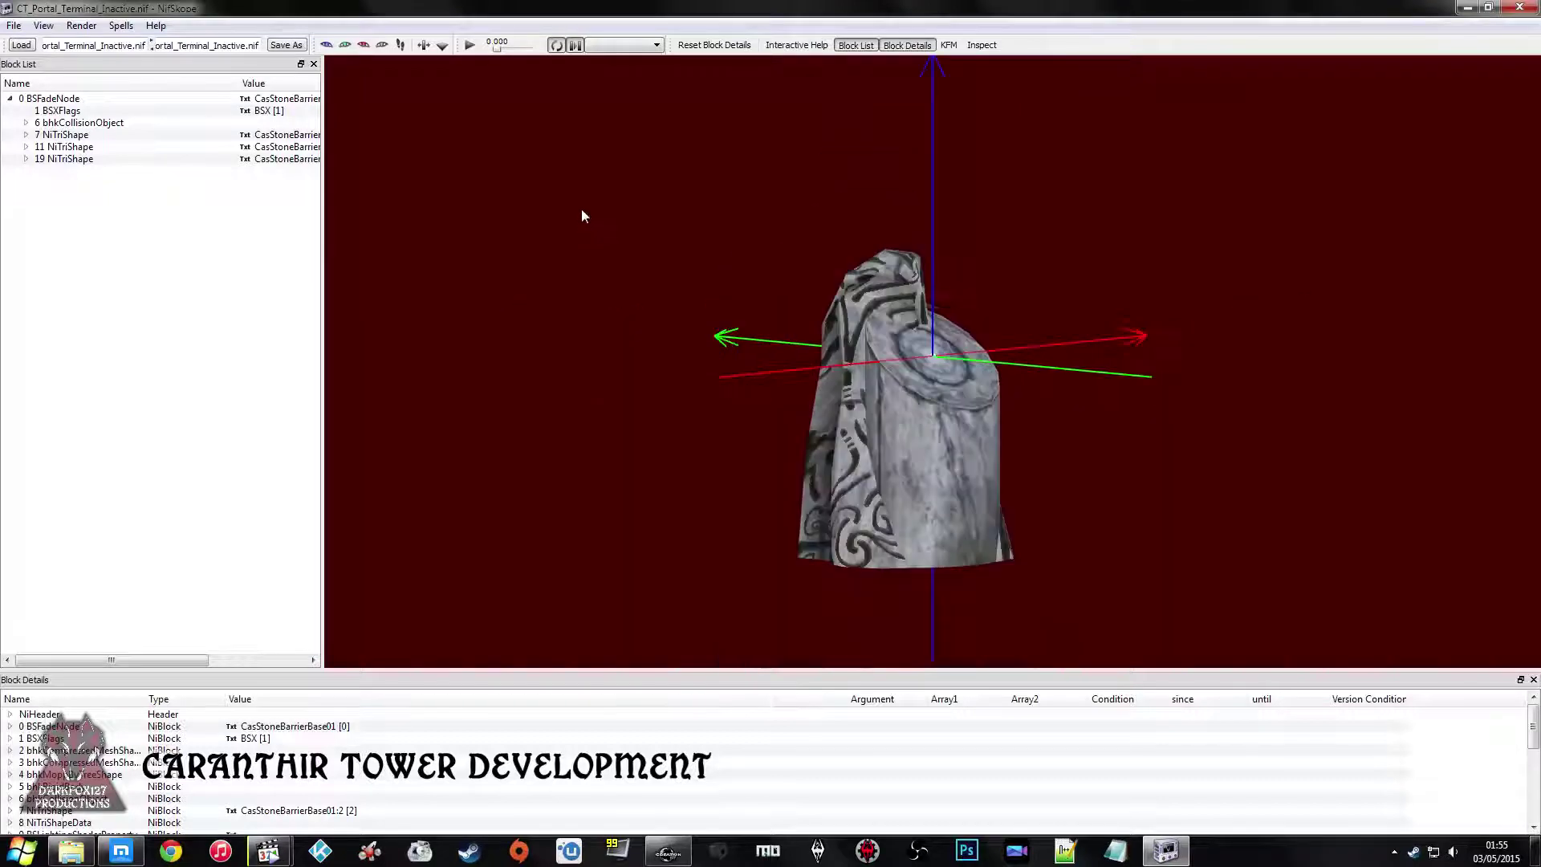
{"action": "left_click_drag", "start_coordinate": [674, 227], "coordinate": [863, 399]}
{"action": "left_click_drag", "start_coordinate": [875, 92], "coordinate": [810, 267]}
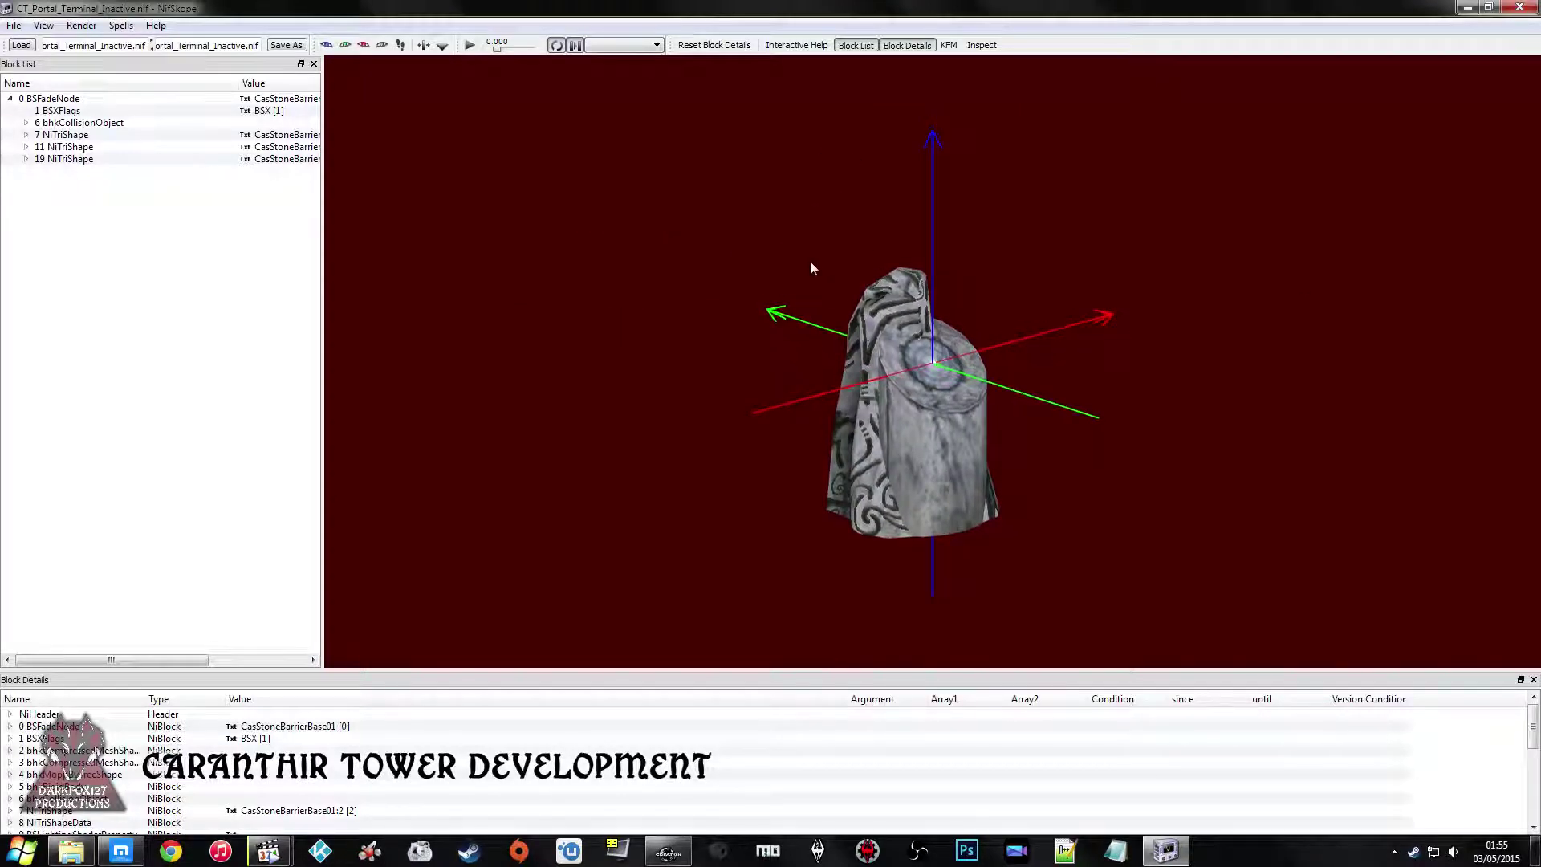
Expand the terminal mesh's bhkCollisionObject and show the details of its bhkRigidBody block.
{"action": "left_click", "coordinate": [26, 159]}
{"action": "left_click", "coordinate": [64, 159]}
{"action": "left_click", "coordinate": [26, 159]}
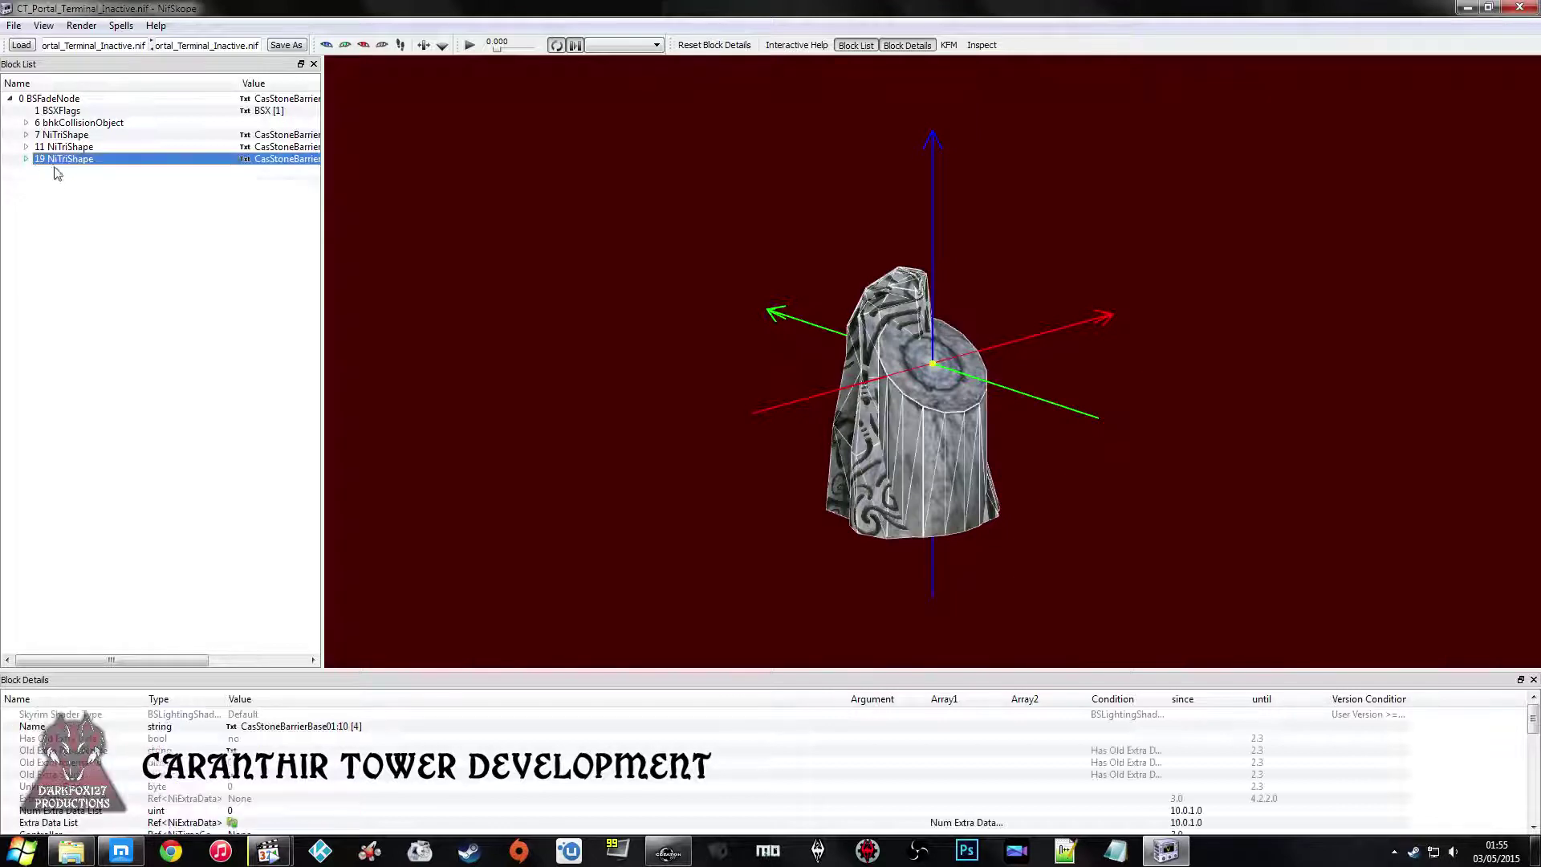
{"action": "left_click", "coordinate": [72, 123]}
{"action": "left_click", "coordinate": [27, 123]}
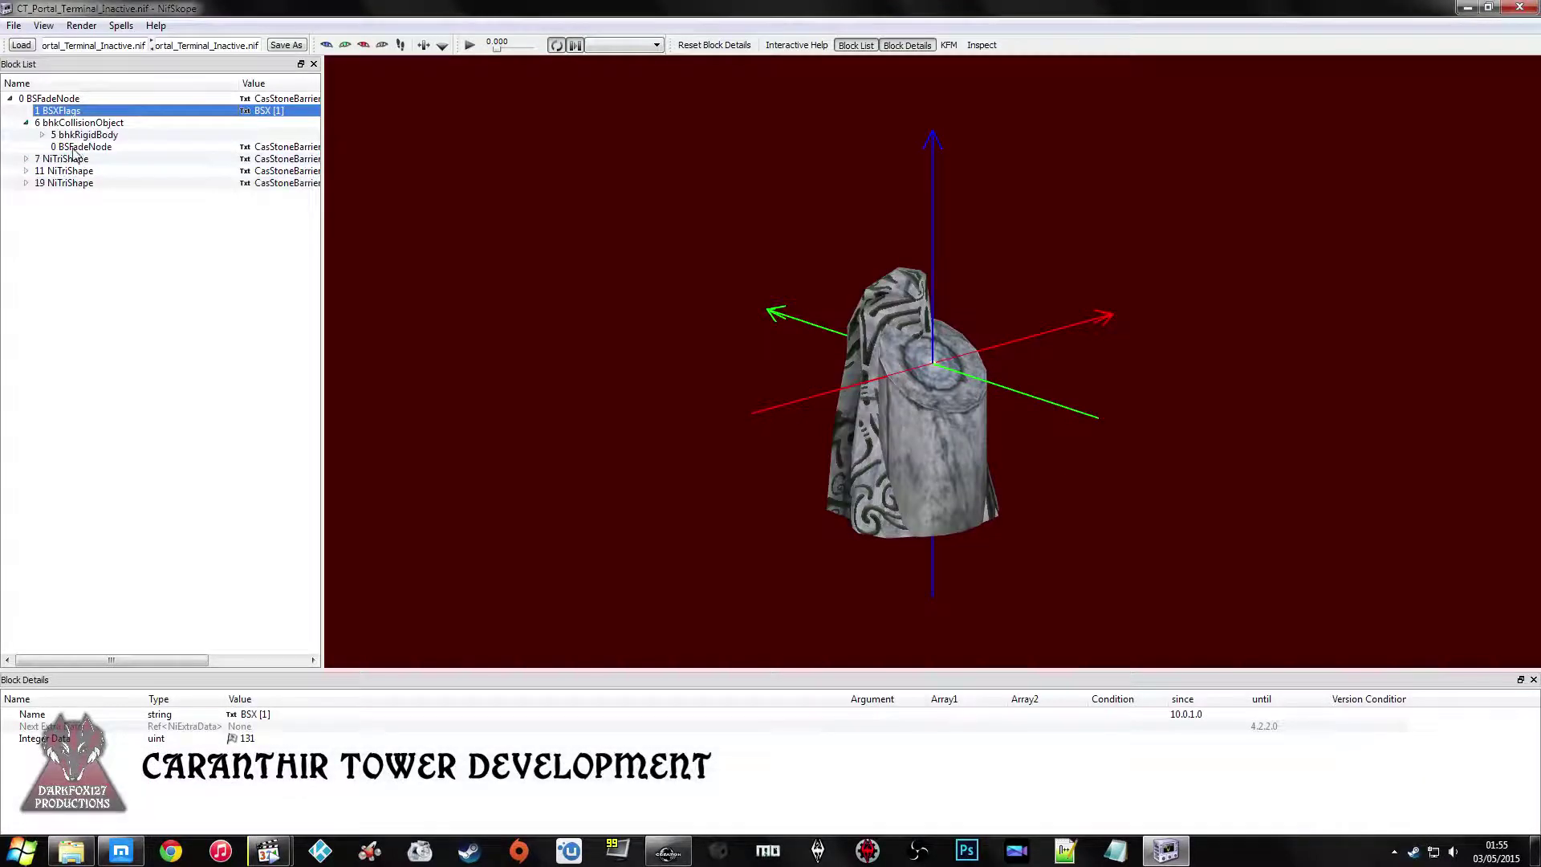
{"action": "left_click", "coordinate": [74, 134]}
{"action": "left_click", "coordinate": [287, 787]}
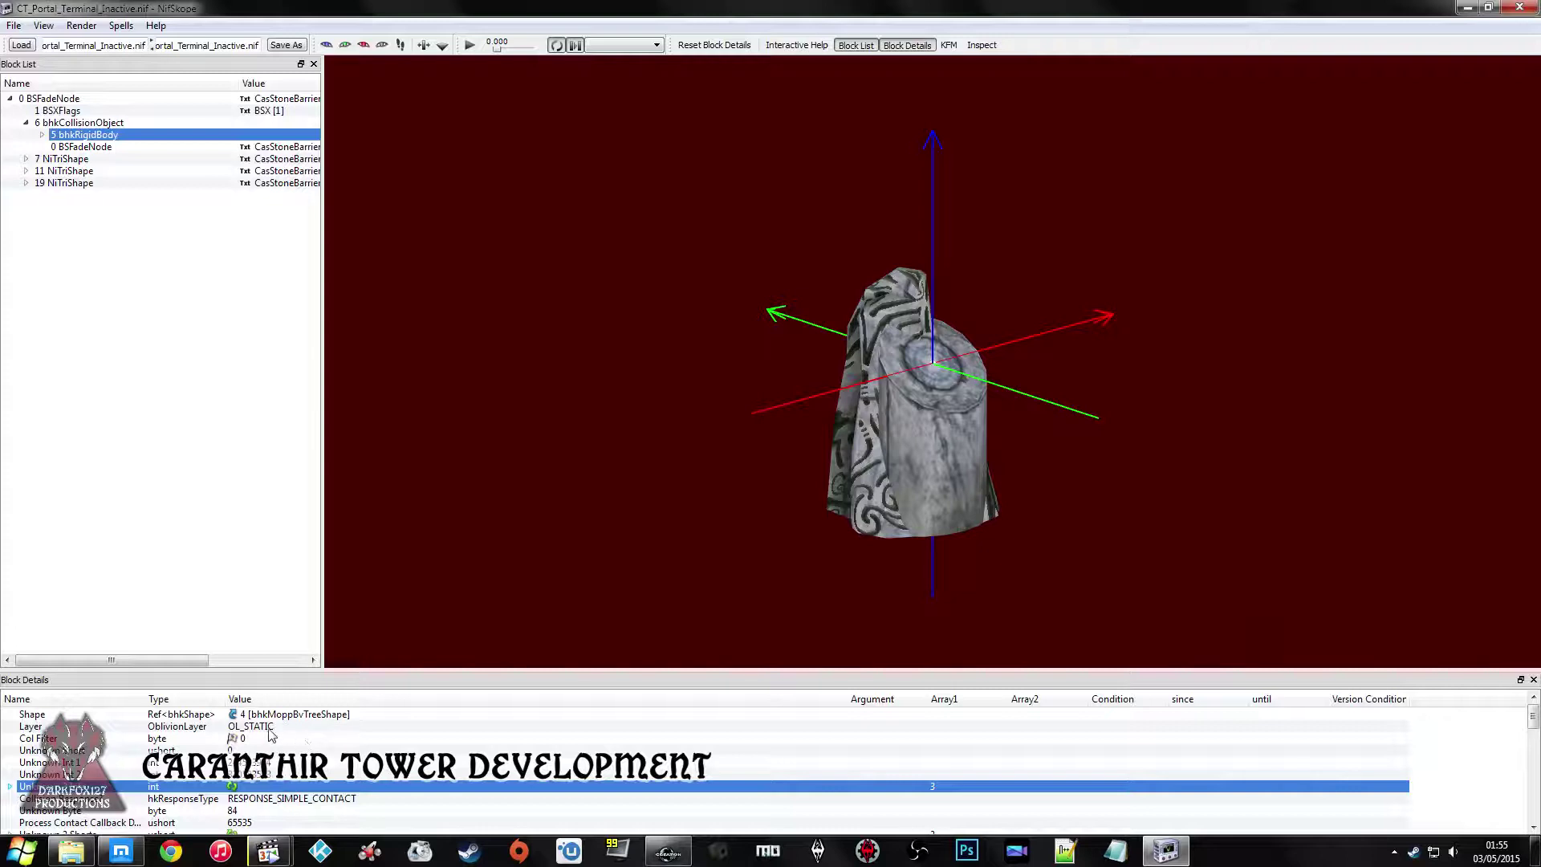
Check the Layer and Layer Copy values and the physics settings of the terminal's bhkRigidBody.
{"action": "double_click", "coordinate": [270, 728]}
{"action": "scroll", "coordinate": [322, 745], "scroll_direction": "down", "scroll_amount": 3}
{"action": "double_click", "coordinate": [269, 739]}
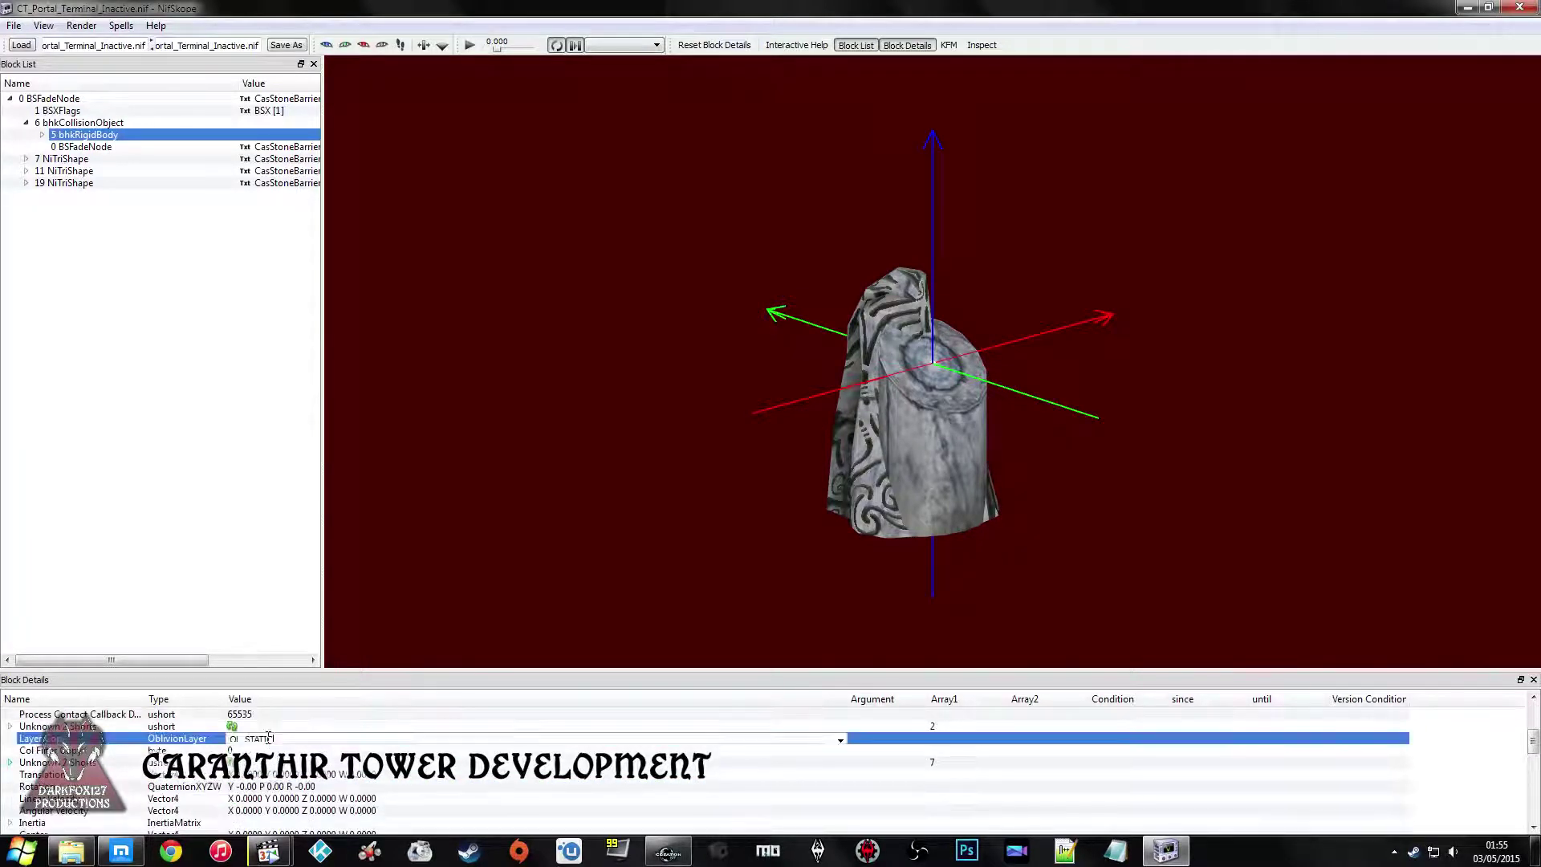
{"action": "scroll", "coordinate": [297, 754], "scroll_direction": "down", "scroll_amount": 6}
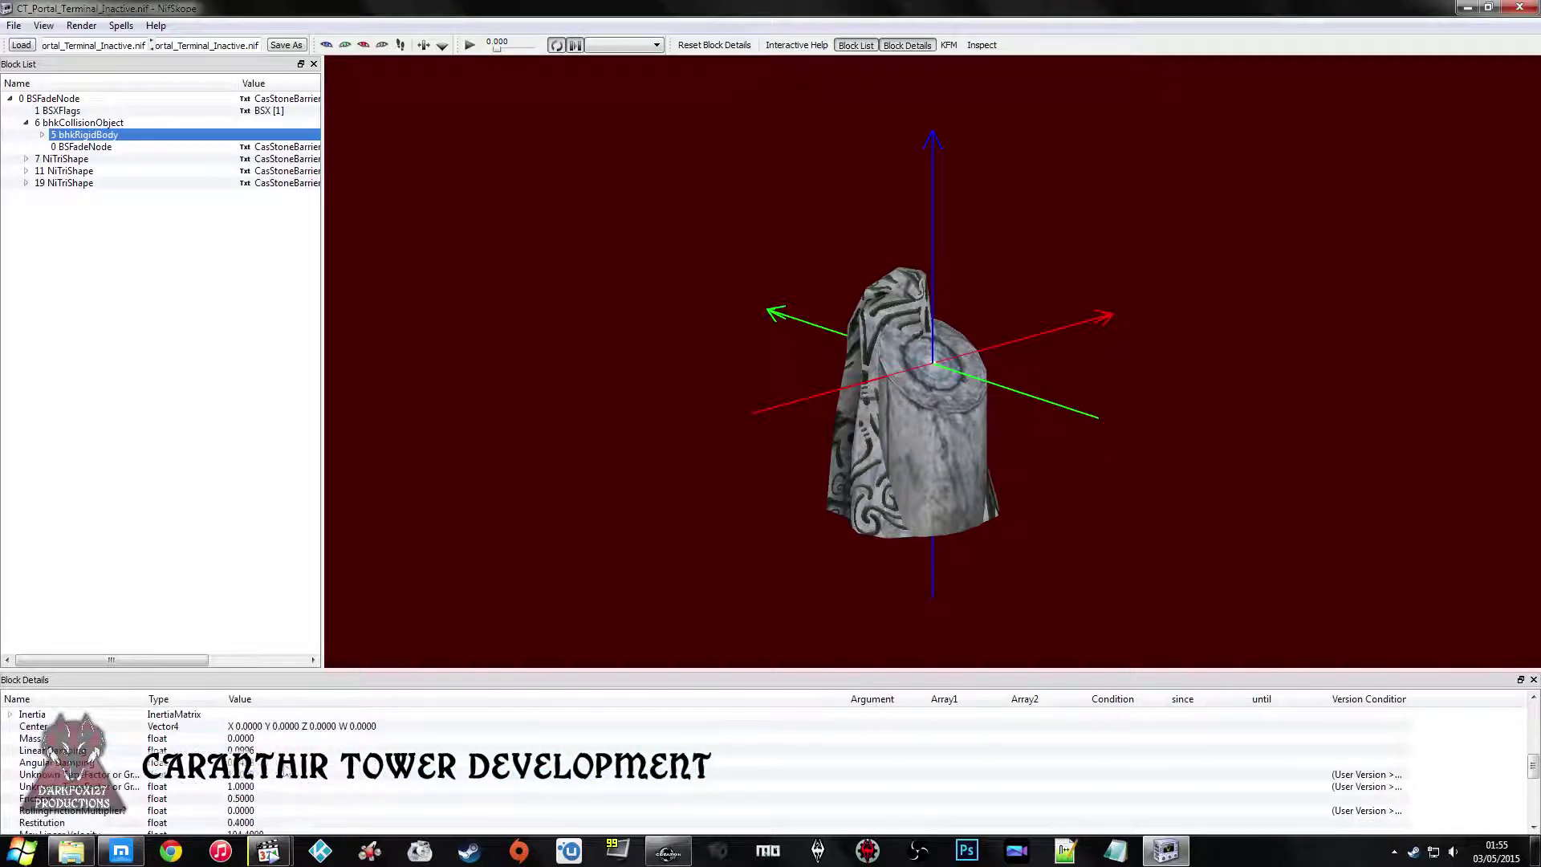
{"action": "scroll", "coordinate": [310, 783], "scroll_direction": "up", "scroll_amount": 3}
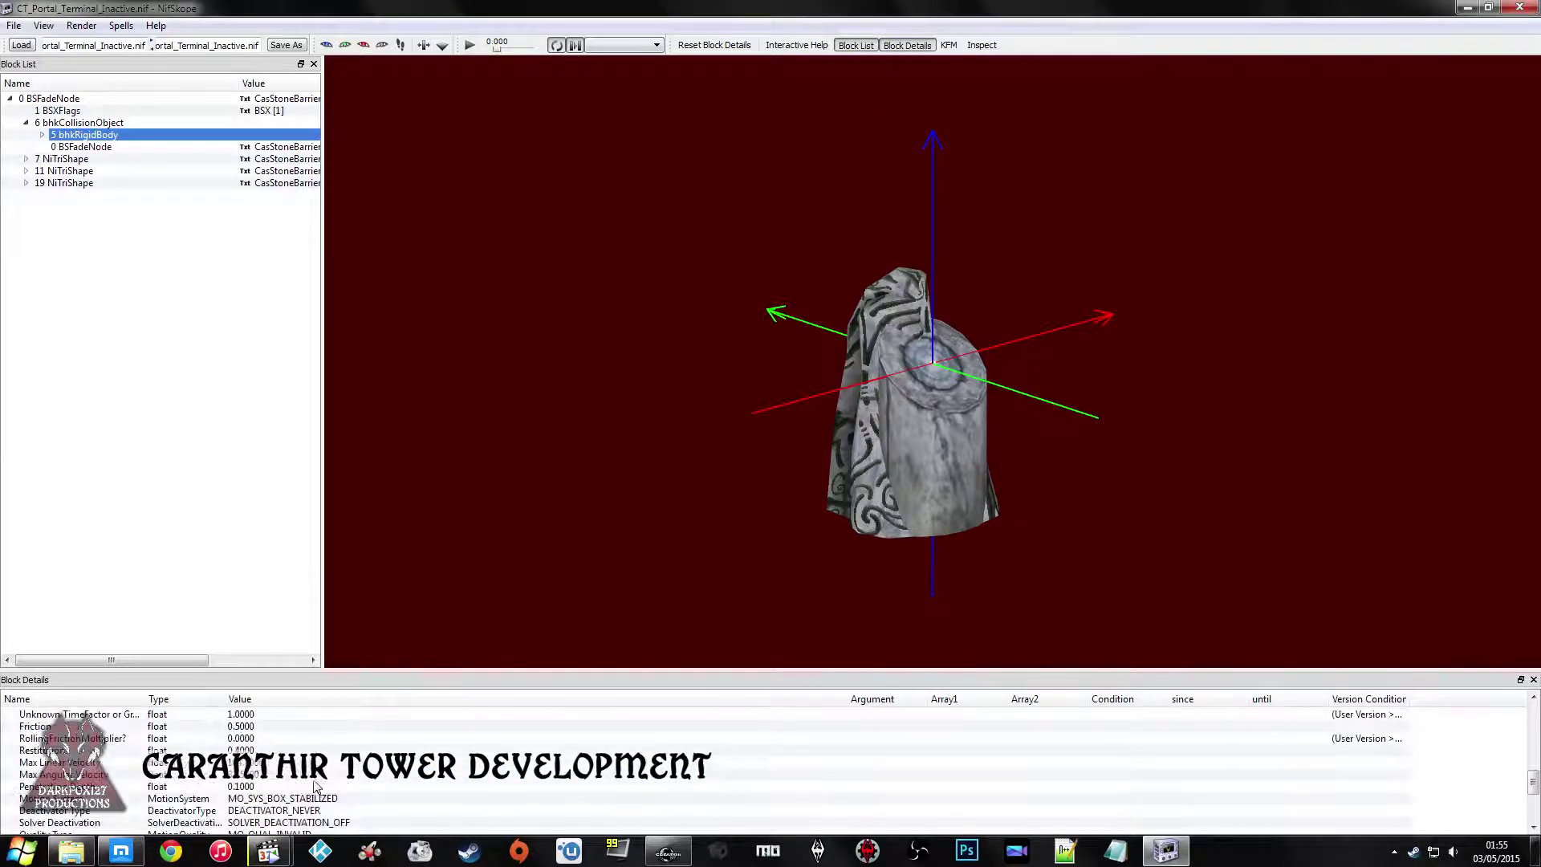
{"action": "scroll", "coordinate": [316, 787], "scroll_direction": "down", "scroll_amount": 1}
Review the Motion System options available for the terminal's bhkRigidBody.
{"action": "double_click", "coordinate": [327, 764]}
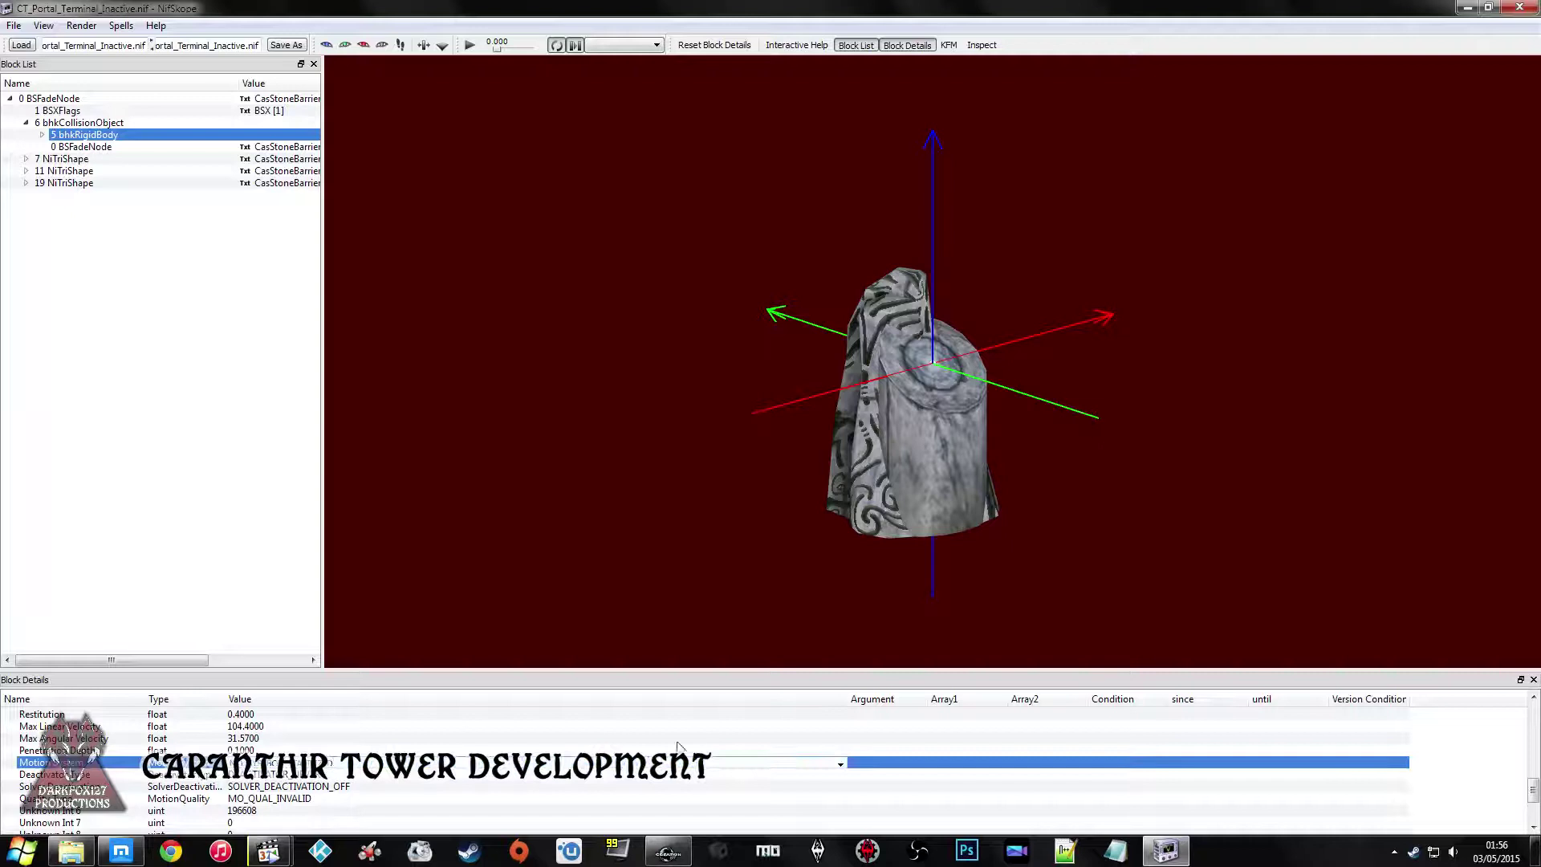
{"action": "left_click", "coordinate": [837, 767]}
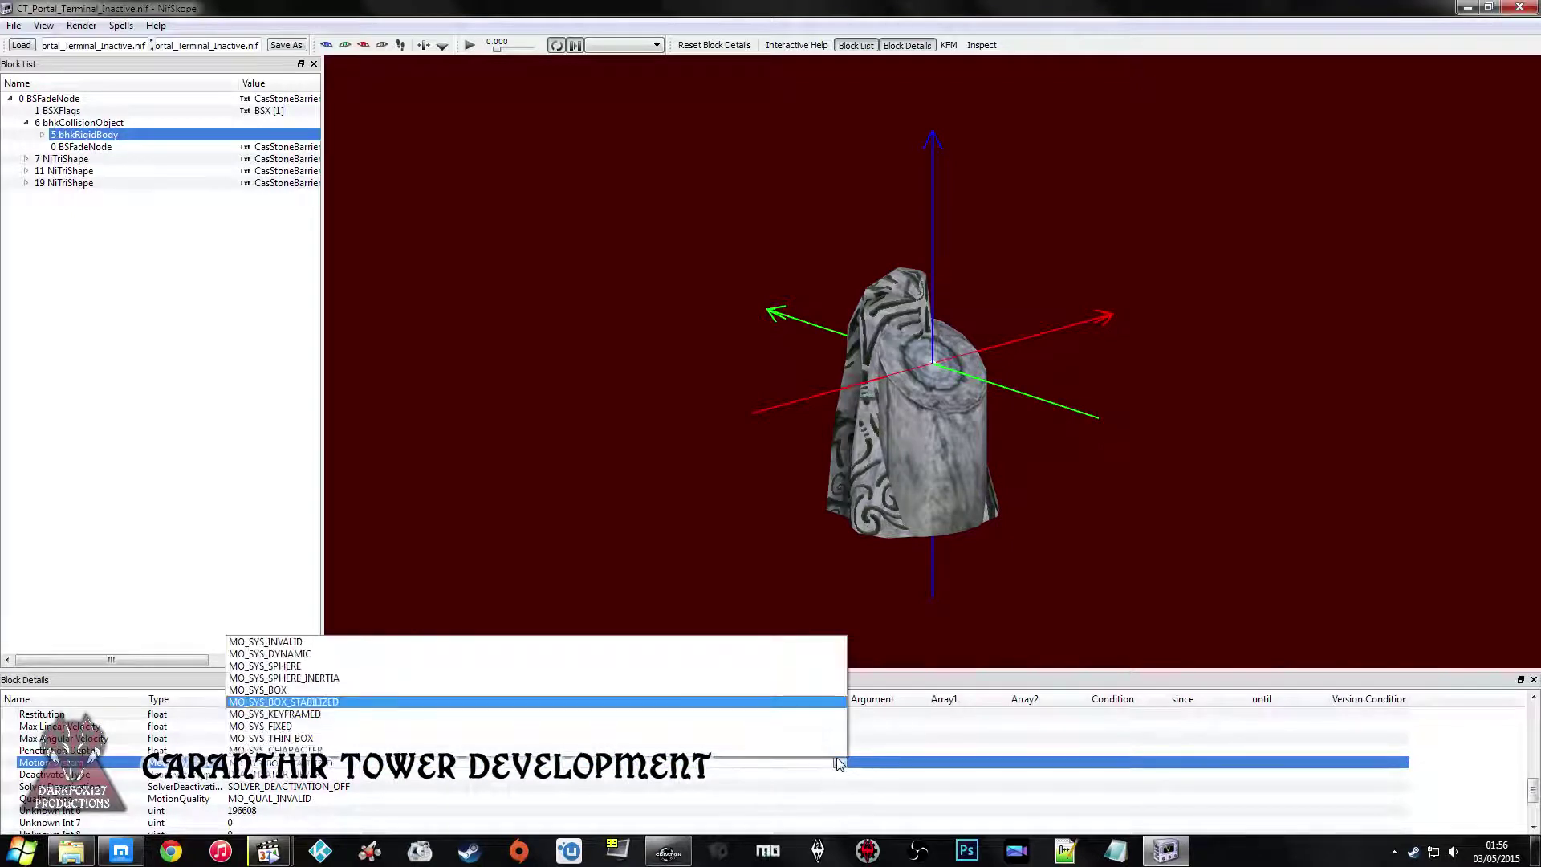
{"action": "left_click", "coordinate": [425, 690]}
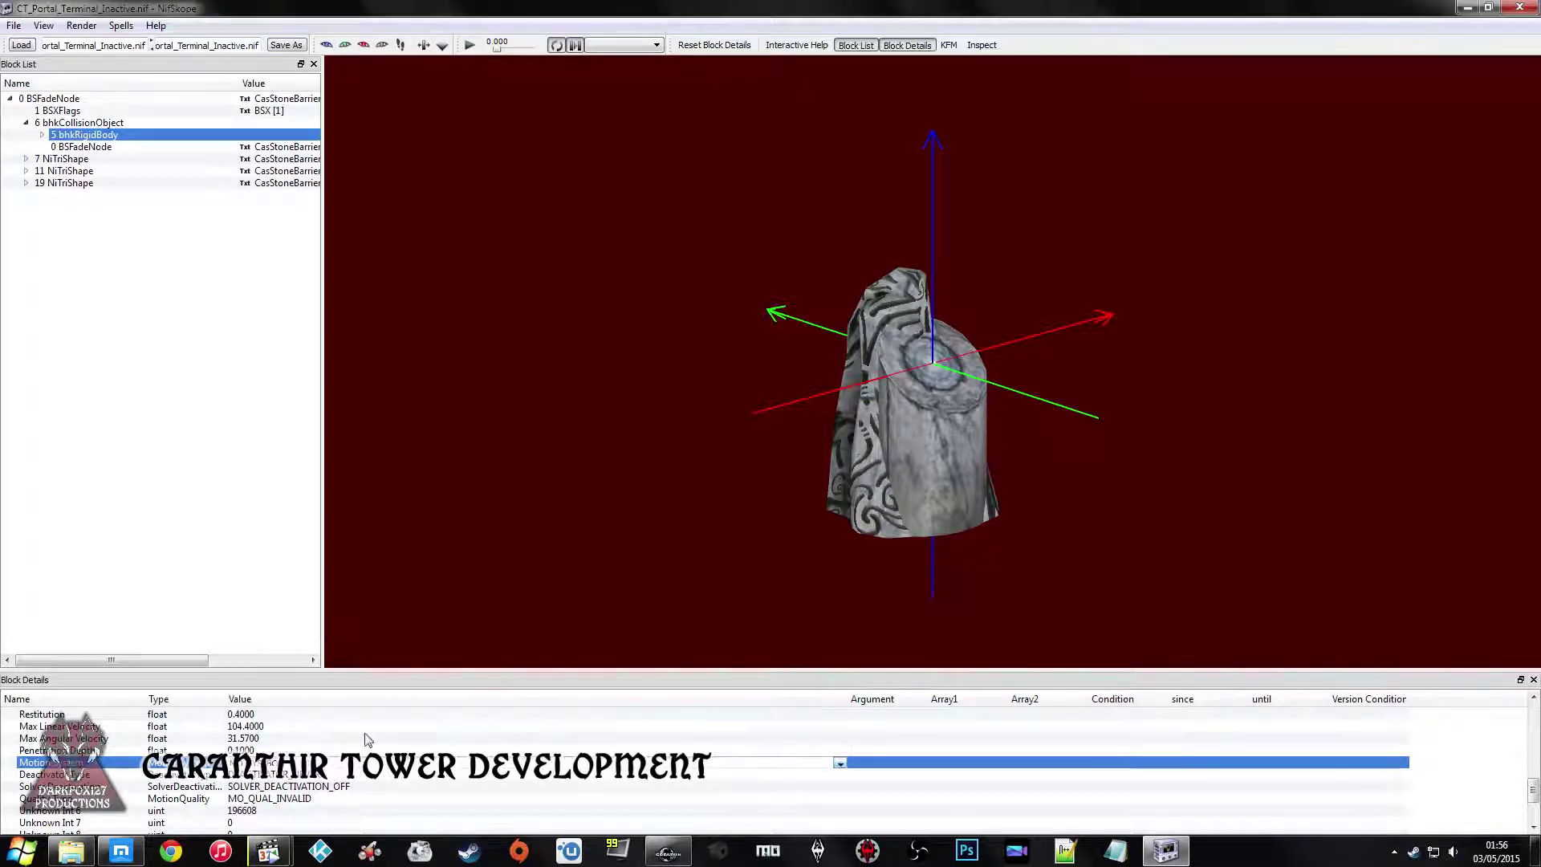
{"action": "left_click", "coordinate": [316, 748]}
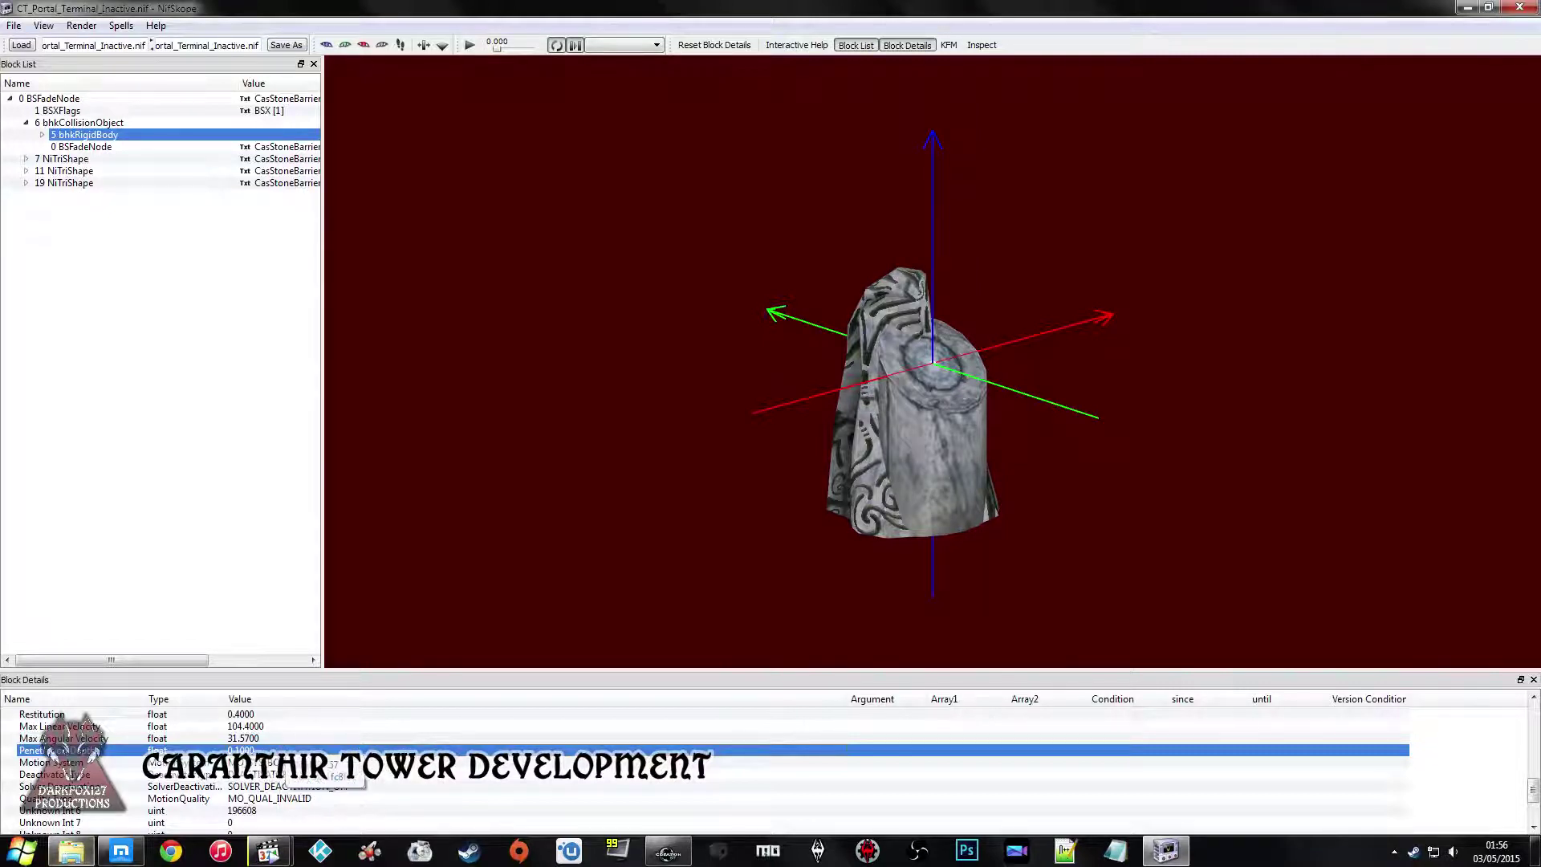
Open Tower_MainStructure.nif from the CT meshes folder in NifSkope.
{"action": "left_click", "coordinate": [71, 850]}
{"action": "left_click", "coordinate": [1035, 229]}
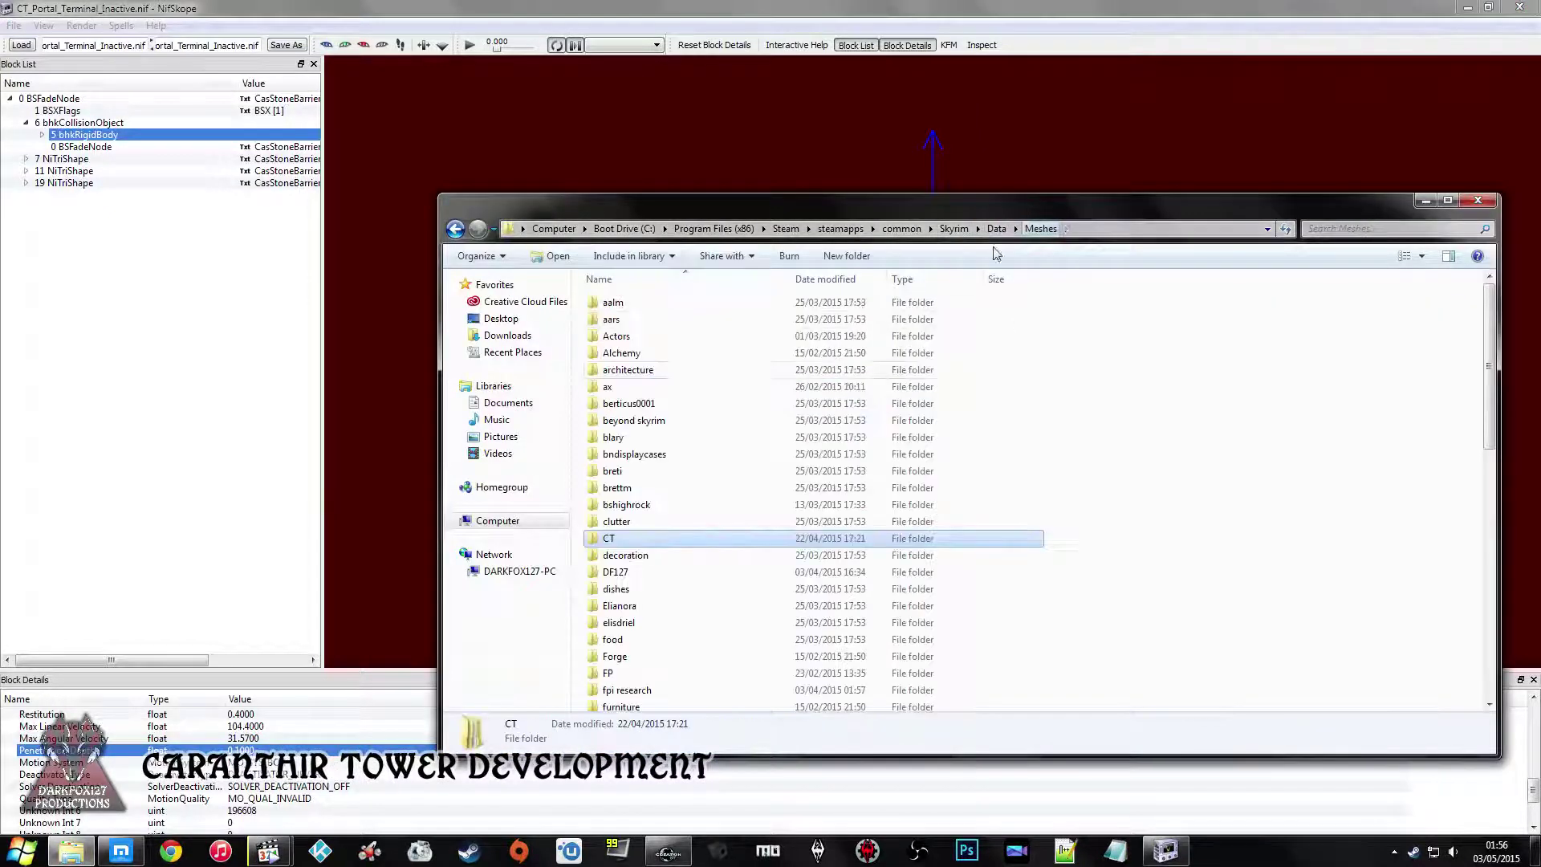
{"action": "double_click", "coordinate": [629, 537]}
{"action": "double_click", "coordinate": [634, 453]}
{"action": "double_click", "coordinate": [645, 304]}
{"action": "double_click", "coordinate": [646, 303]}
{"action": "left_click", "coordinate": [649, 302]}
{"action": "left_click", "coordinate": [651, 319]}
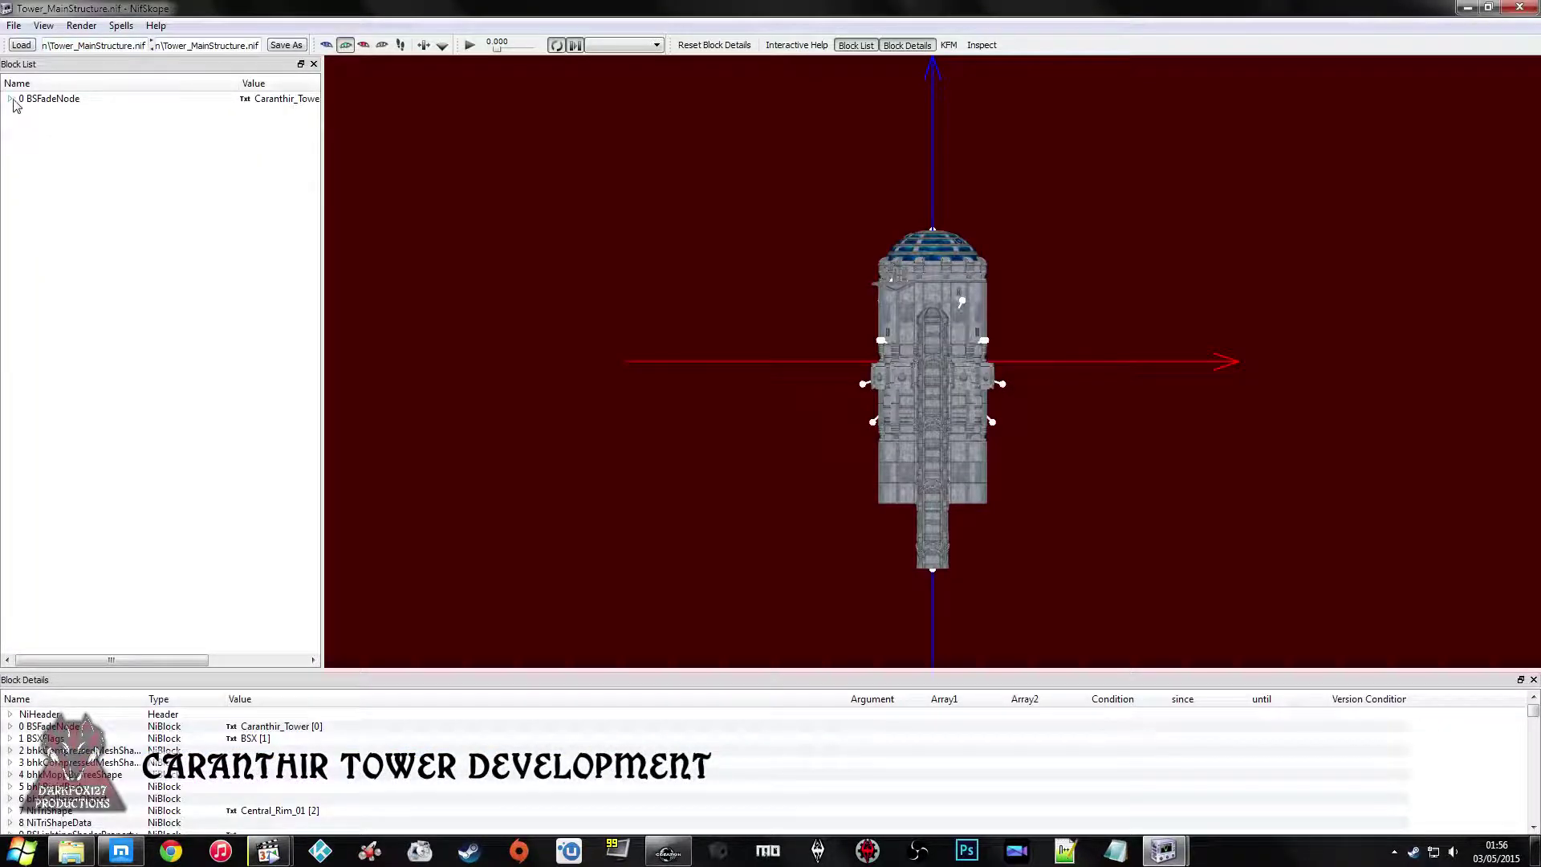
Expand the tower mesh's root node and bhkCollisionObject, and select its bhkRigidBody block.
{"action": "left_click", "coordinate": [12, 100]}
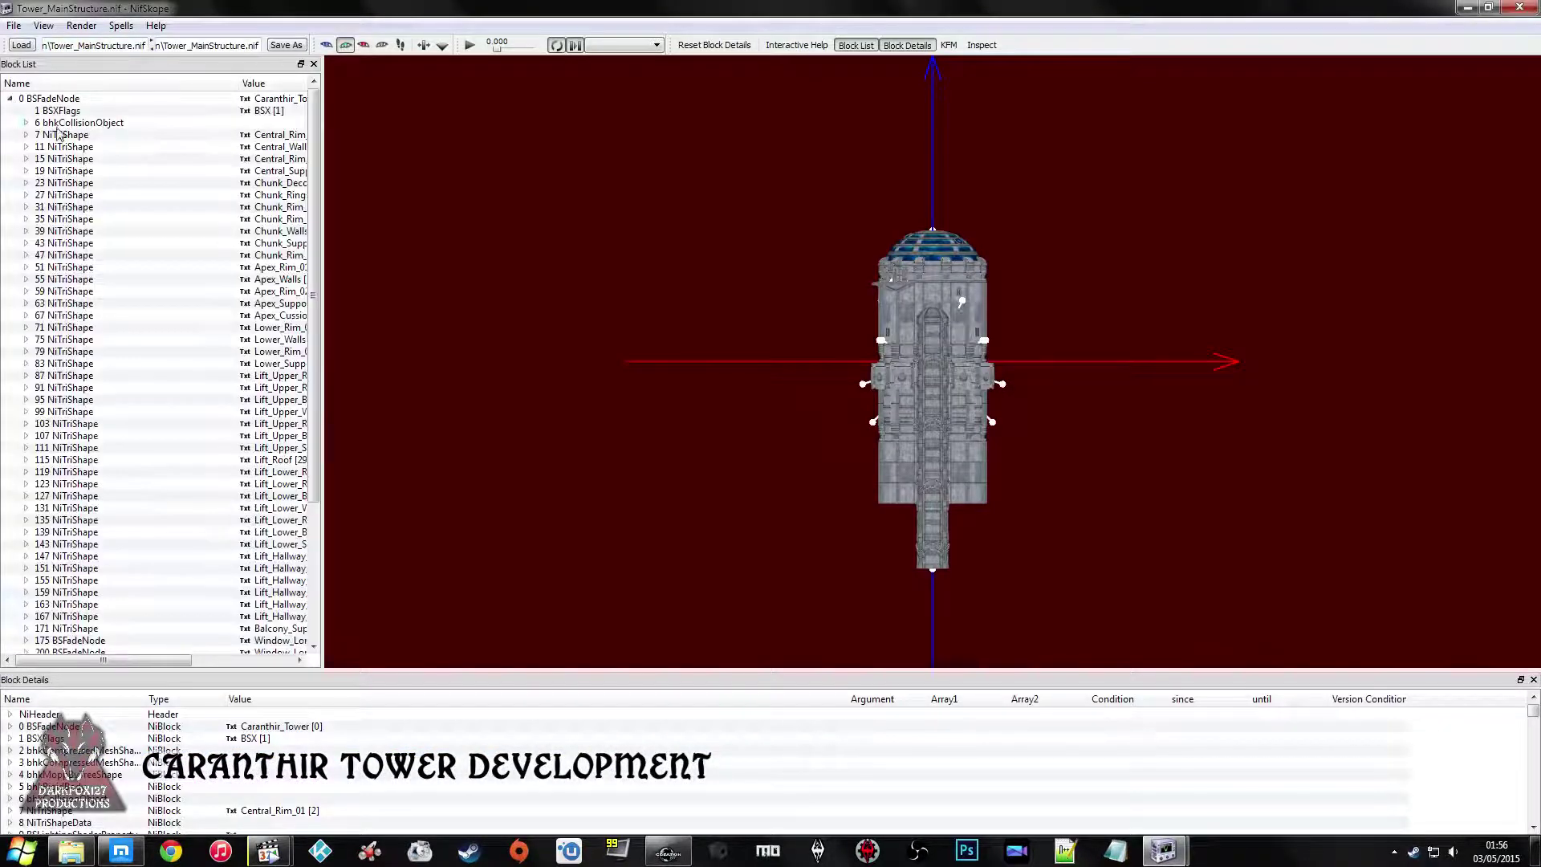
{"action": "left_click", "coordinate": [56, 125]}
{"action": "left_click", "coordinate": [53, 111]}
{"action": "left_click", "coordinate": [54, 122]}
{"action": "left_click", "coordinate": [25, 123]}
{"action": "left_click", "coordinate": [68, 135]}
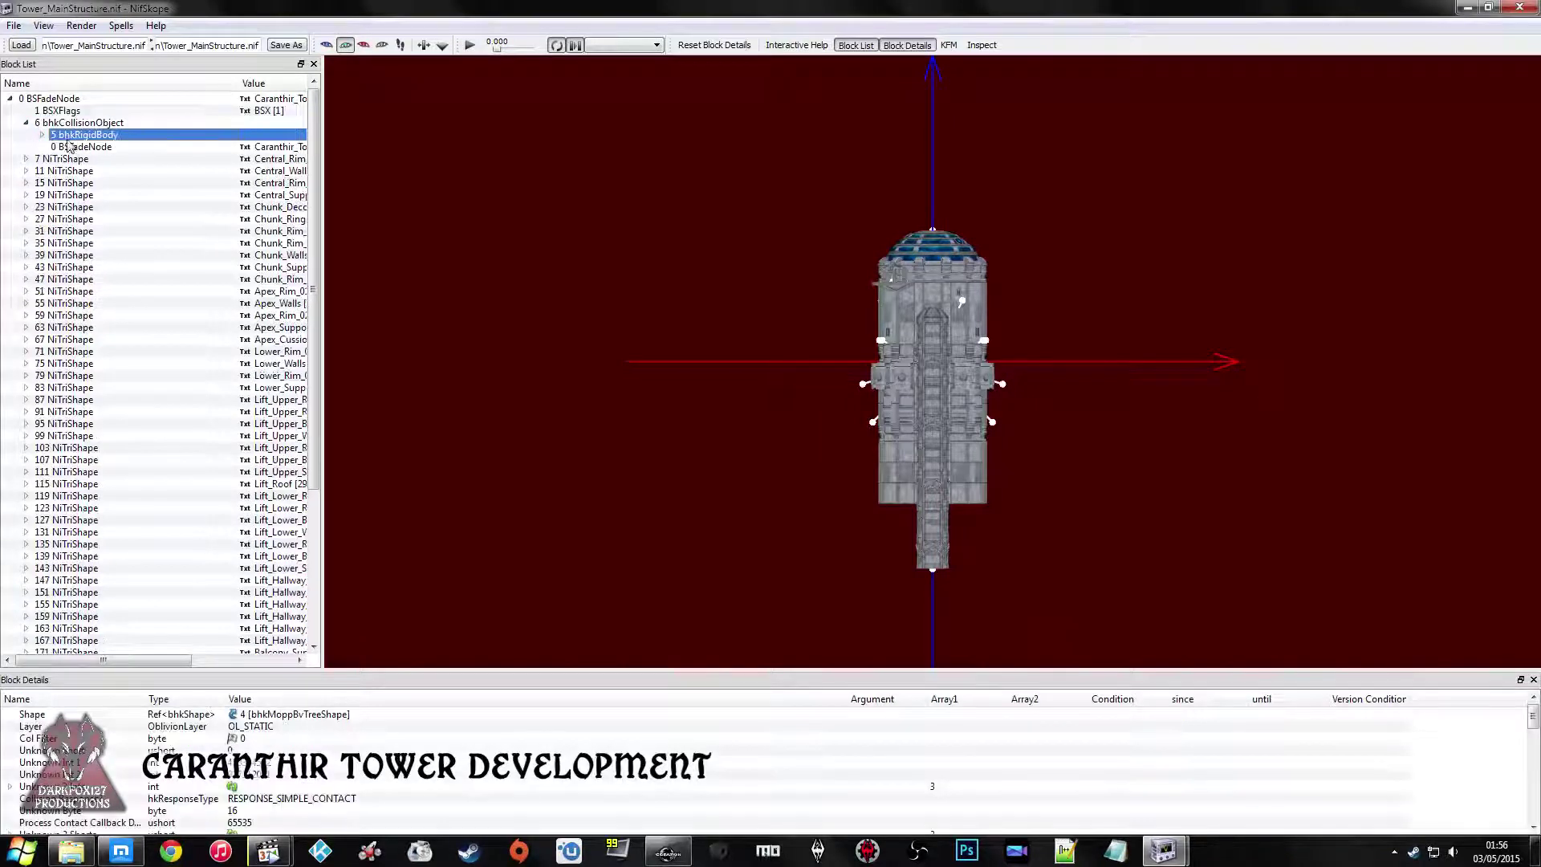
Check the Layer value and the copied layer settings of the tower's bhkRigidBody.
{"action": "left_click", "coordinate": [297, 738]}
{"action": "double_click", "coordinate": [279, 727]}
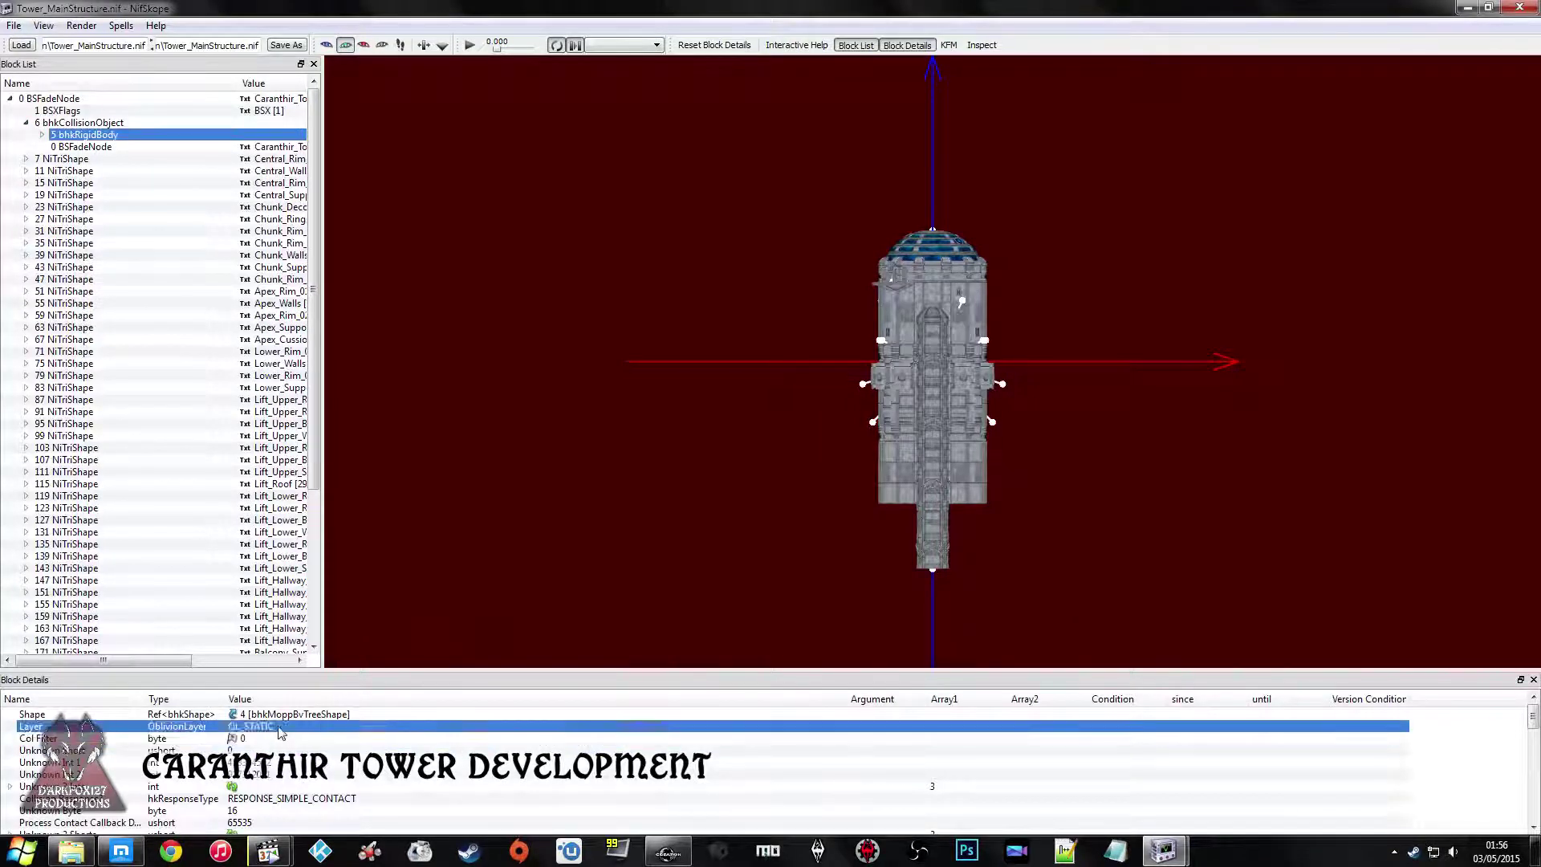
{"action": "scroll", "coordinate": [277, 744], "scroll_direction": "down", "scroll_amount": 3}
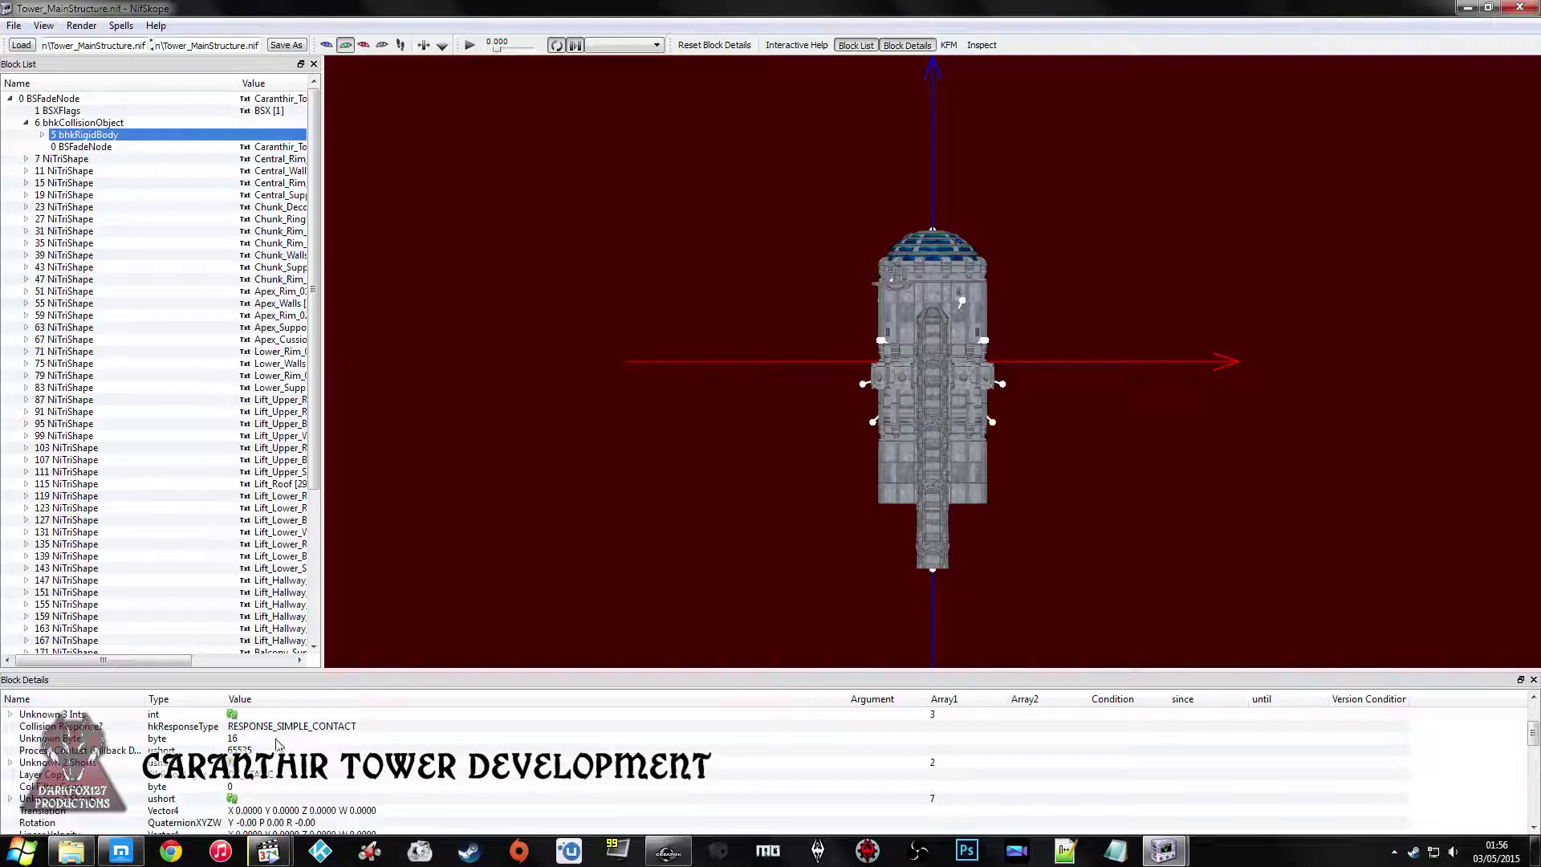
{"action": "scroll", "coordinate": [287, 741], "scroll_direction": "down", "scroll_amount": 6}
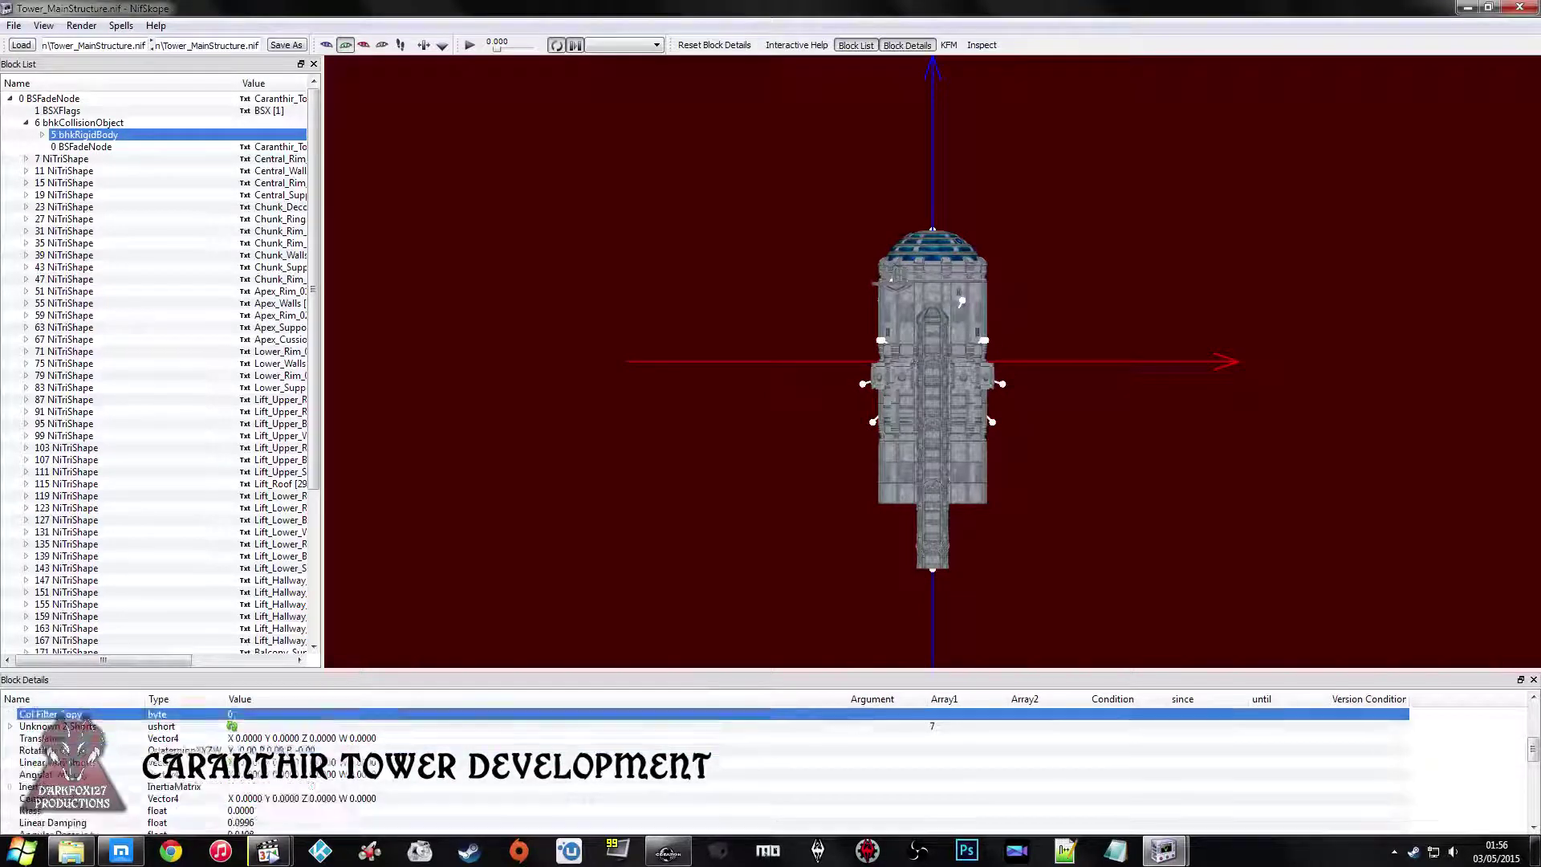
Set the Motion System of the tower's bhkRigidBody to MO_SYS_BOX.
{"action": "double_click", "coordinate": [297, 728]}
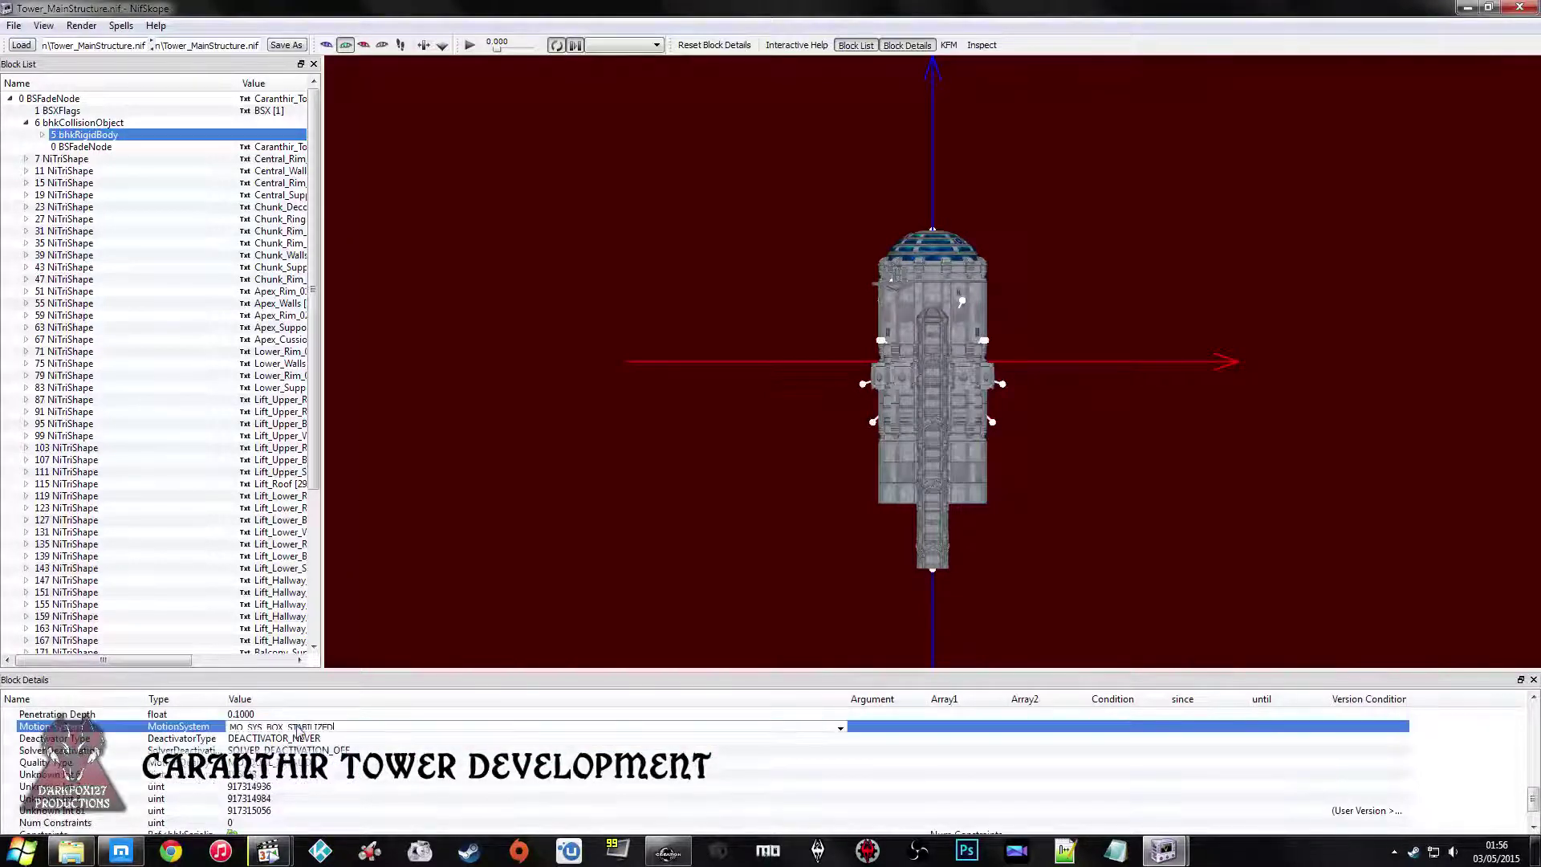
{"action": "left_click", "coordinate": [839, 725]}
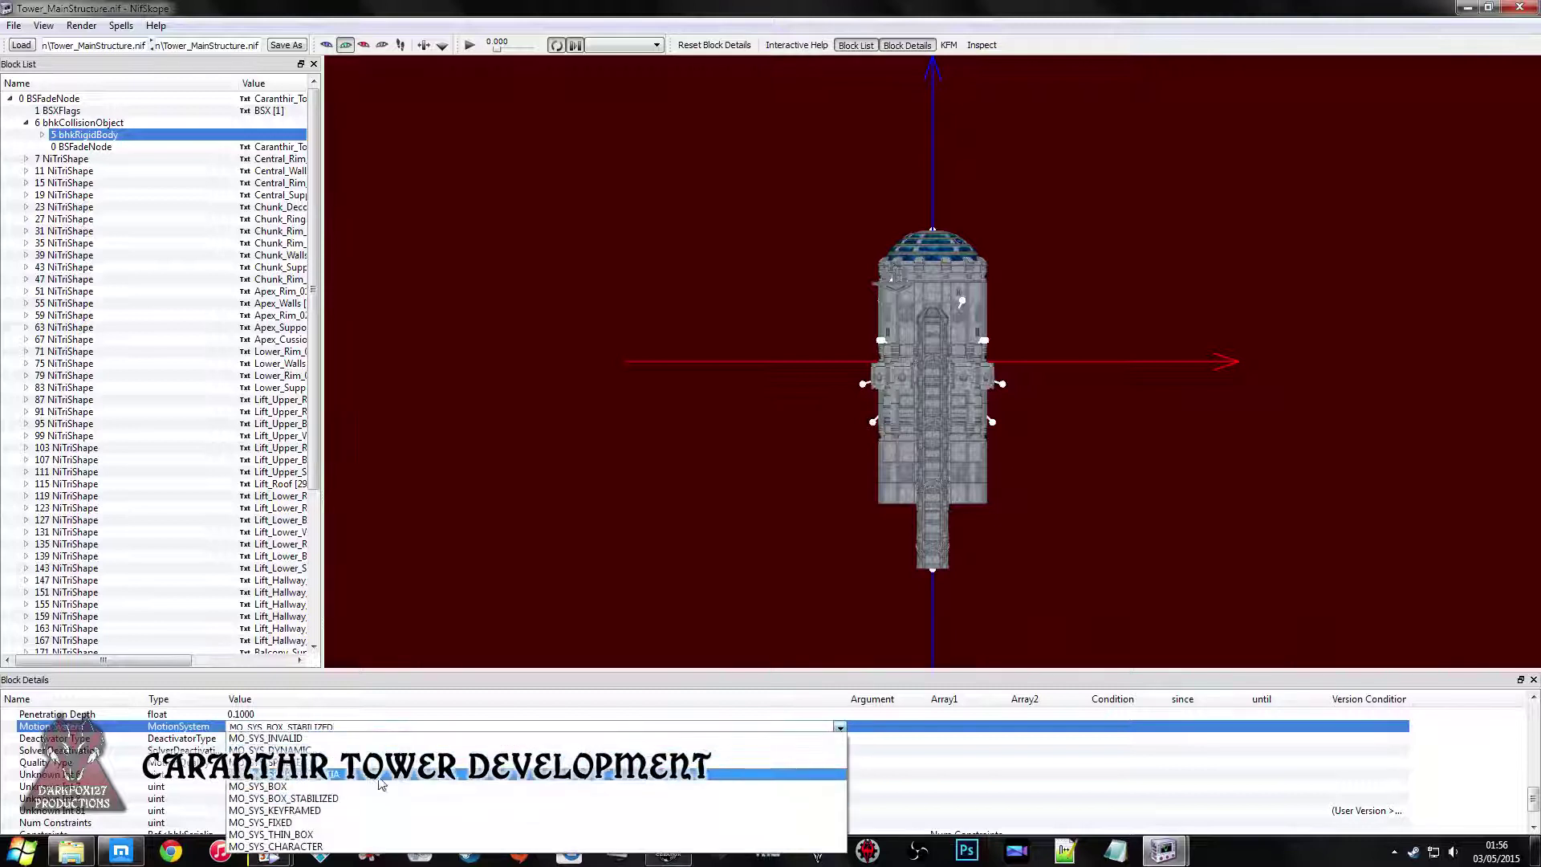
{"action": "left_click", "coordinate": [359, 785]}
{"action": "left_click", "coordinate": [359, 762]}
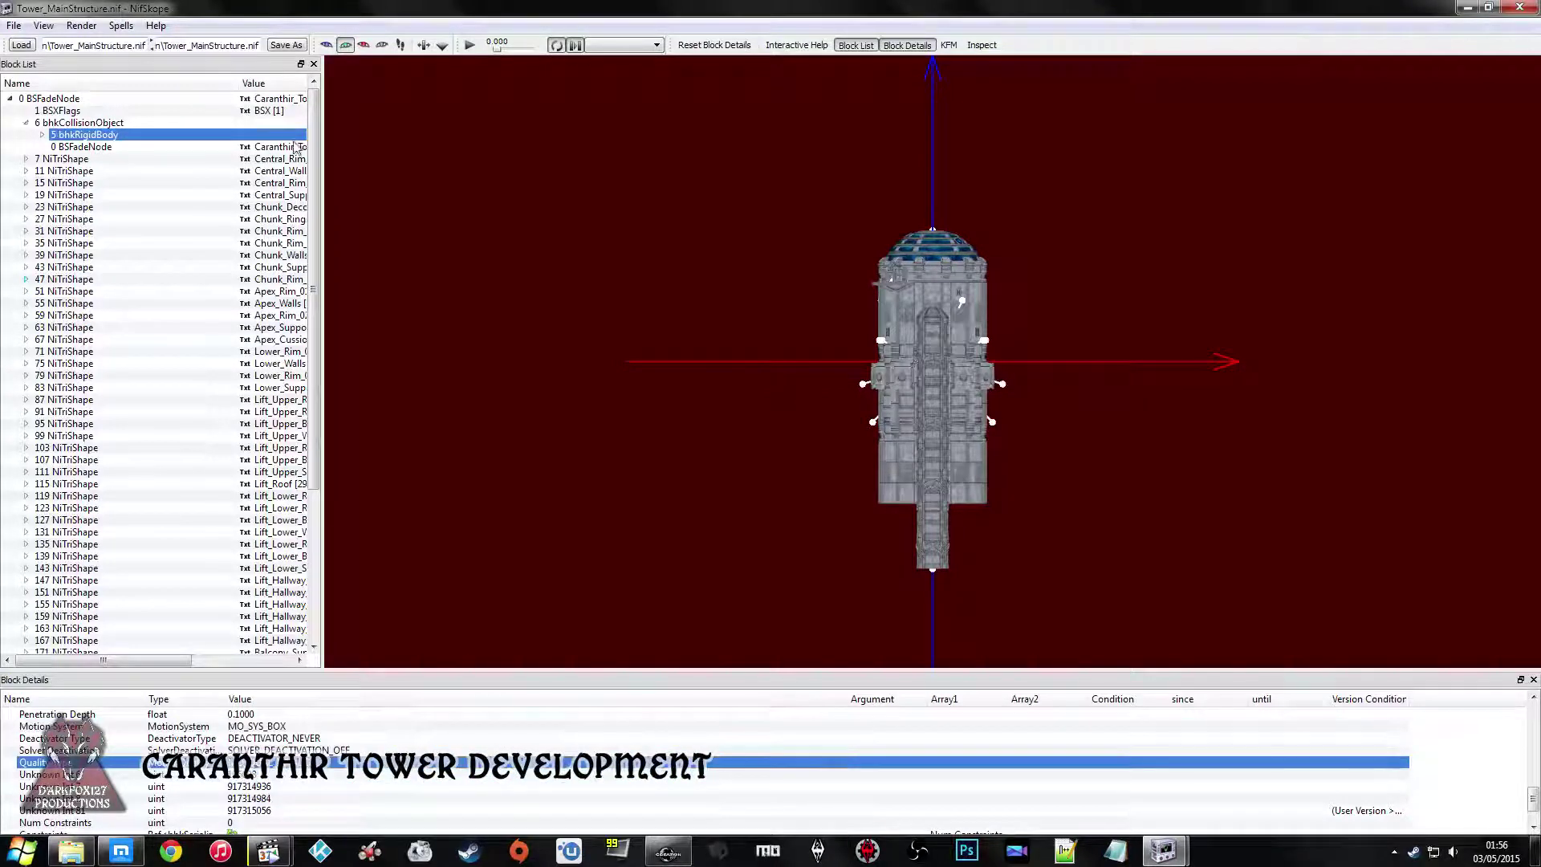
Copy the Tower_MainStructure NIF file from the Main meshes folder to the desktop and line it up with the other desktop icons.
{"action": "left_click", "coordinate": [107, 858]}
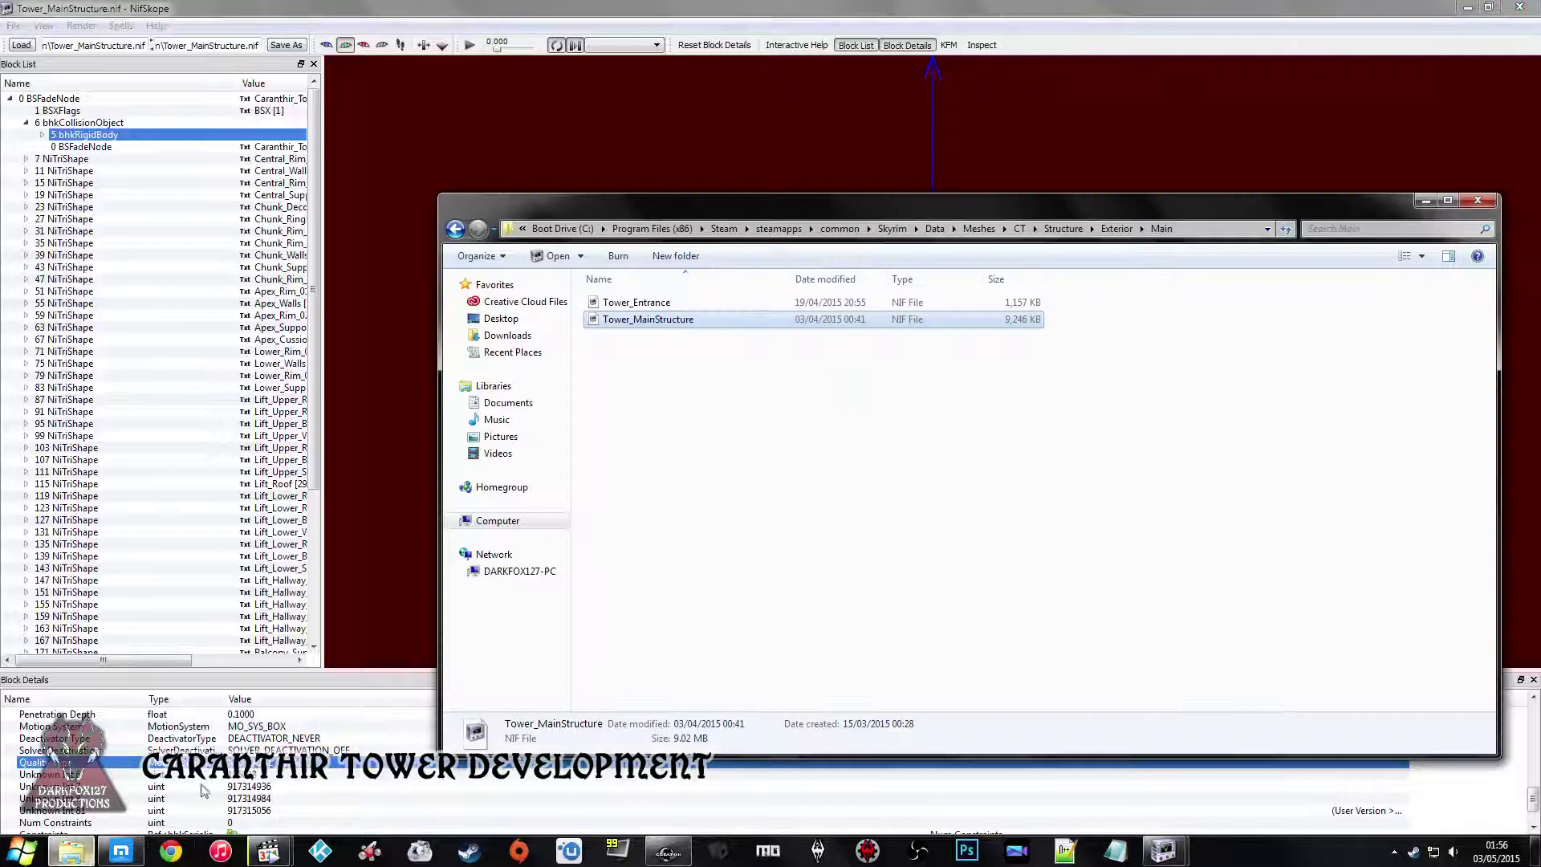
{"action": "right_click", "coordinate": [681, 322]}
{"action": "left_click", "coordinate": [739, 460]}
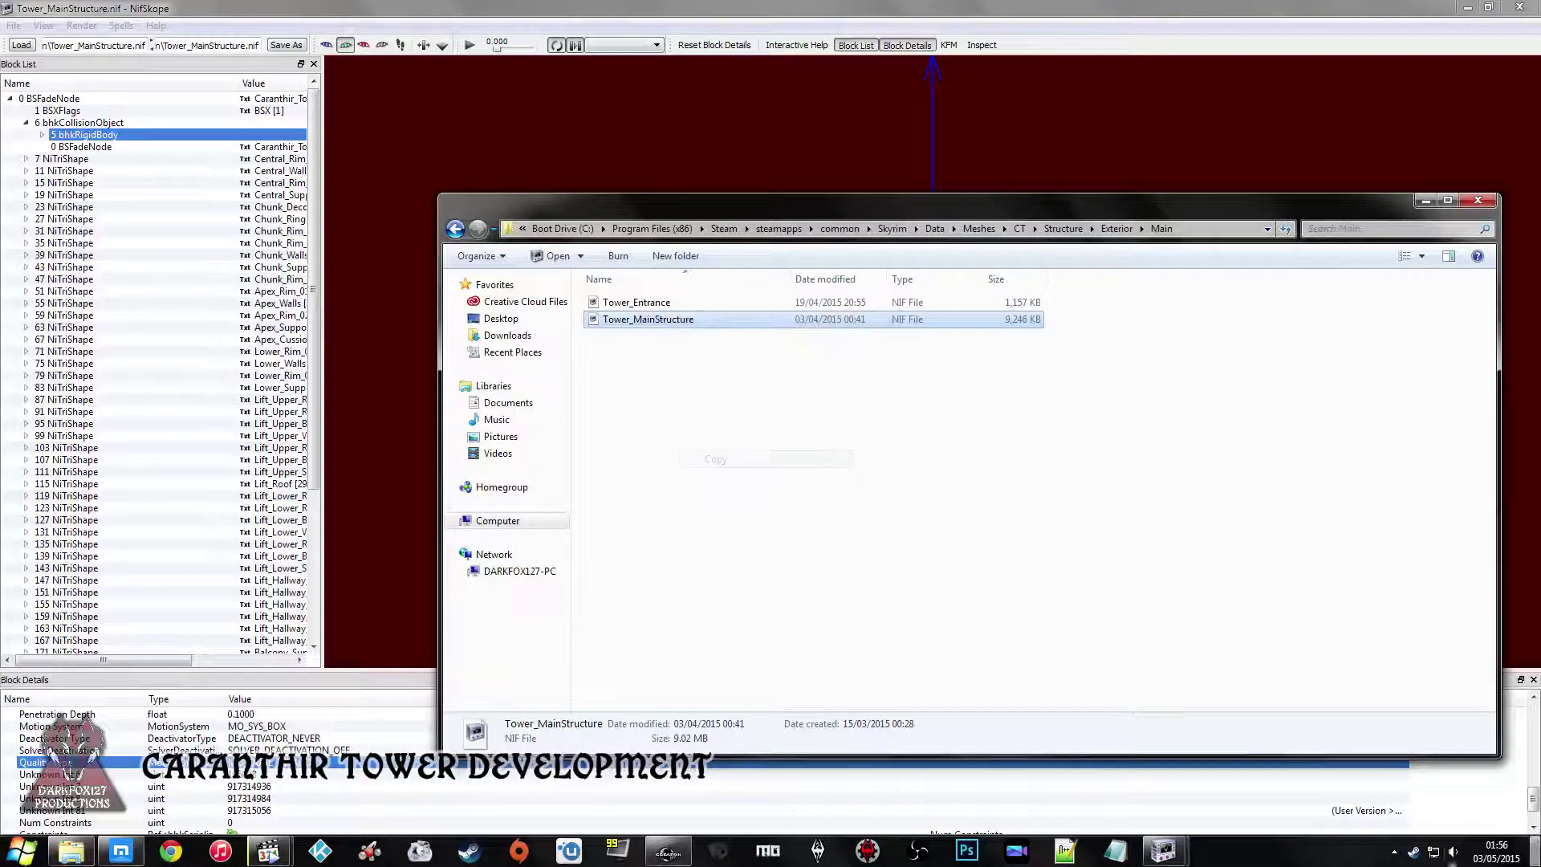
{"action": "key", "text": "super+d"}
{"action": "right_click", "coordinate": [518, 499]}
{"action": "left_click", "coordinate": [554, 613]}
{"action": "left_click_drag", "start_coordinate": [518, 446], "coordinate": [18, 437]}
{"action": "left_click_drag", "start_coordinate": [153, 445], "coordinate": [30, 366]}
Return to the tower mesh in NifSkope, save it over the existing Tower_MainStructure.nif, and close its window.
{"action": "left_click", "coordinate": [669, 851]}
{"action": "left_click", "coordinate": [669, 851]}
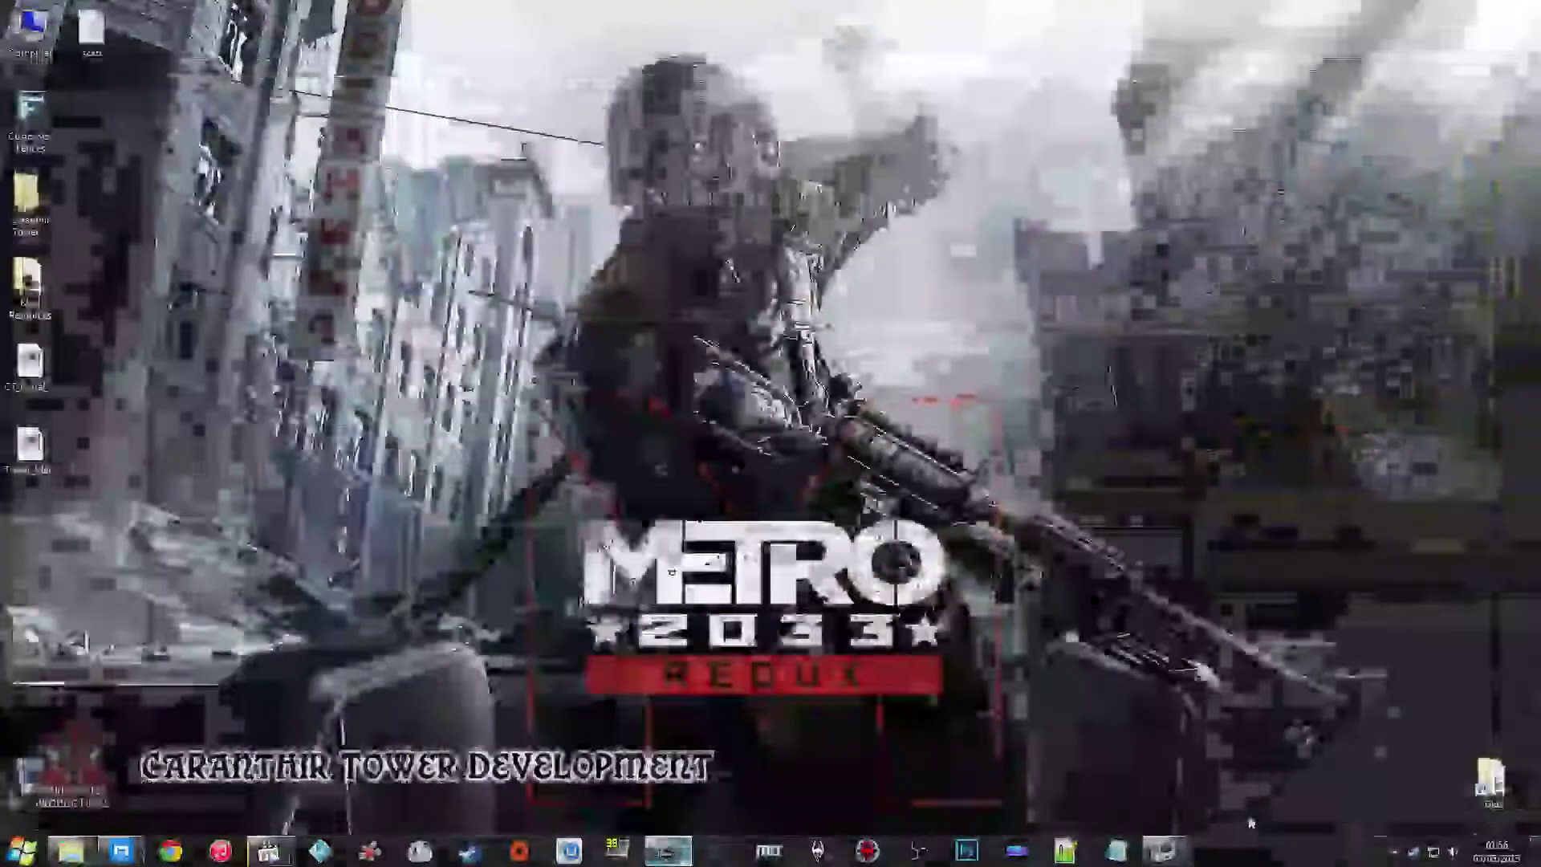
{"action": "mouse_move", "coordinate": [1164, 851]}
{"action": "left_click", "coordinate": [1076, 735]}
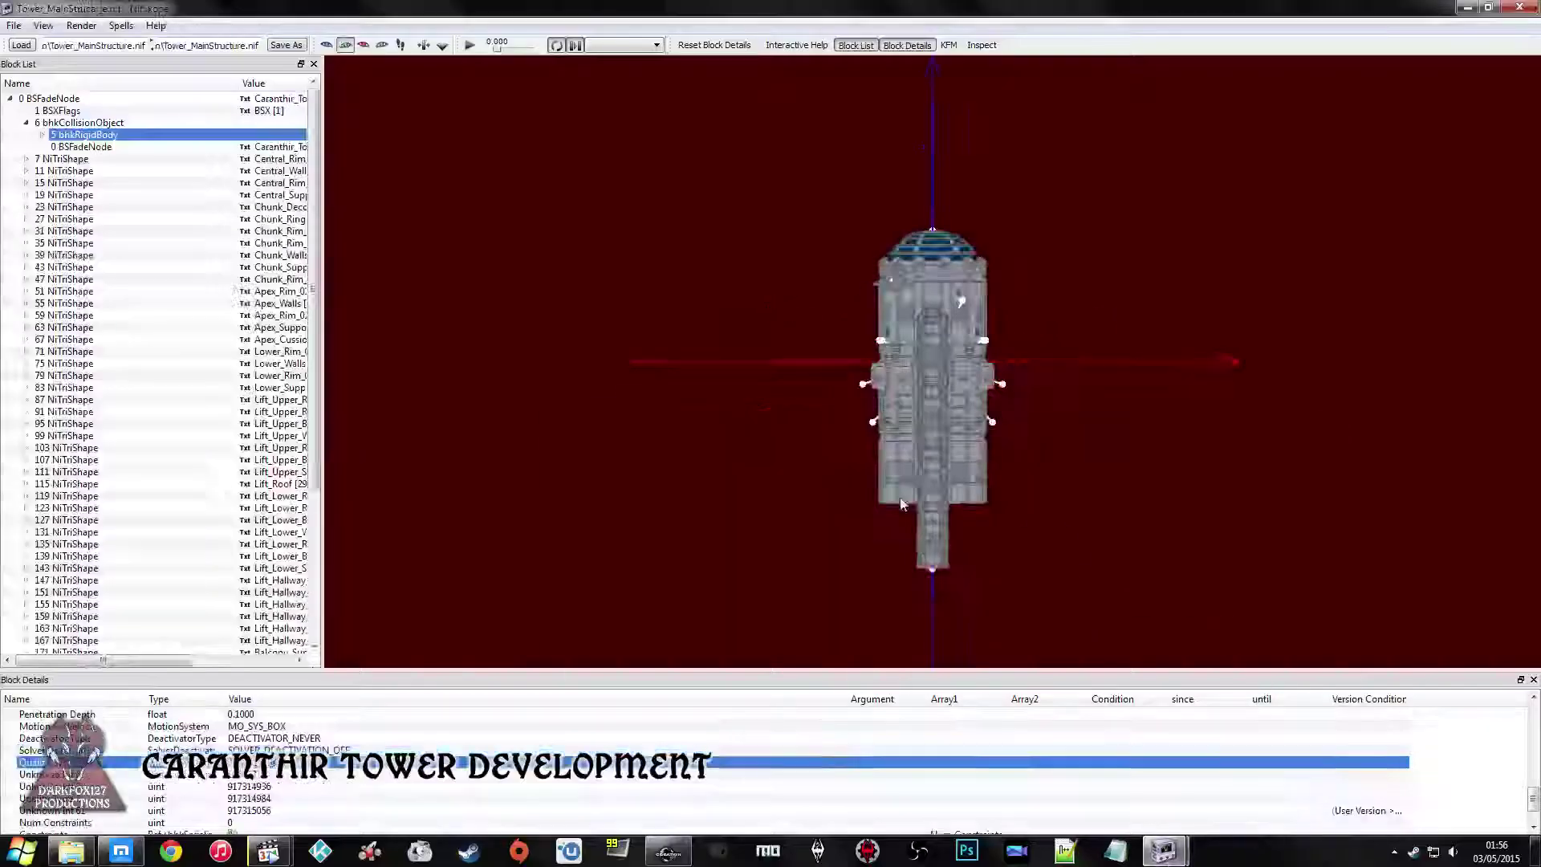
{"action": "left_click", "coordinate": [286, 46]}
{"action": "left_click", "coordinate": [634, 425]}
{"action": "left_click", "coordinate": [817, 431]}
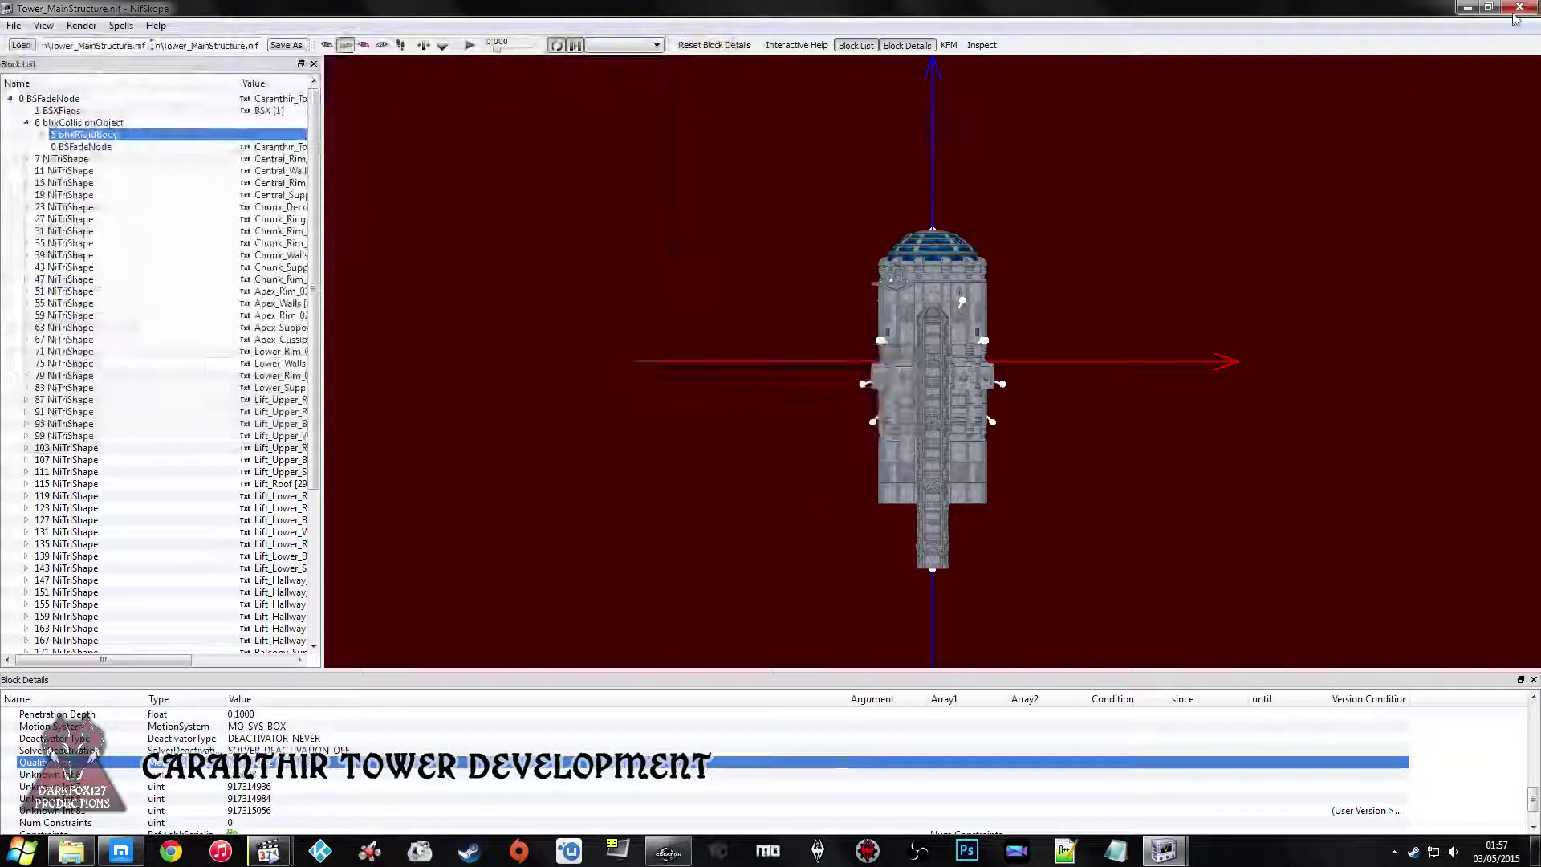
{"action": "left_click", "coordinate": [1520, 7]}
Save the terminal mesh over the existing CT_Portal_Terminal_Inactive.nif and close NifSkope.
{"action": "left_click", "coordinate": [285, 46]}
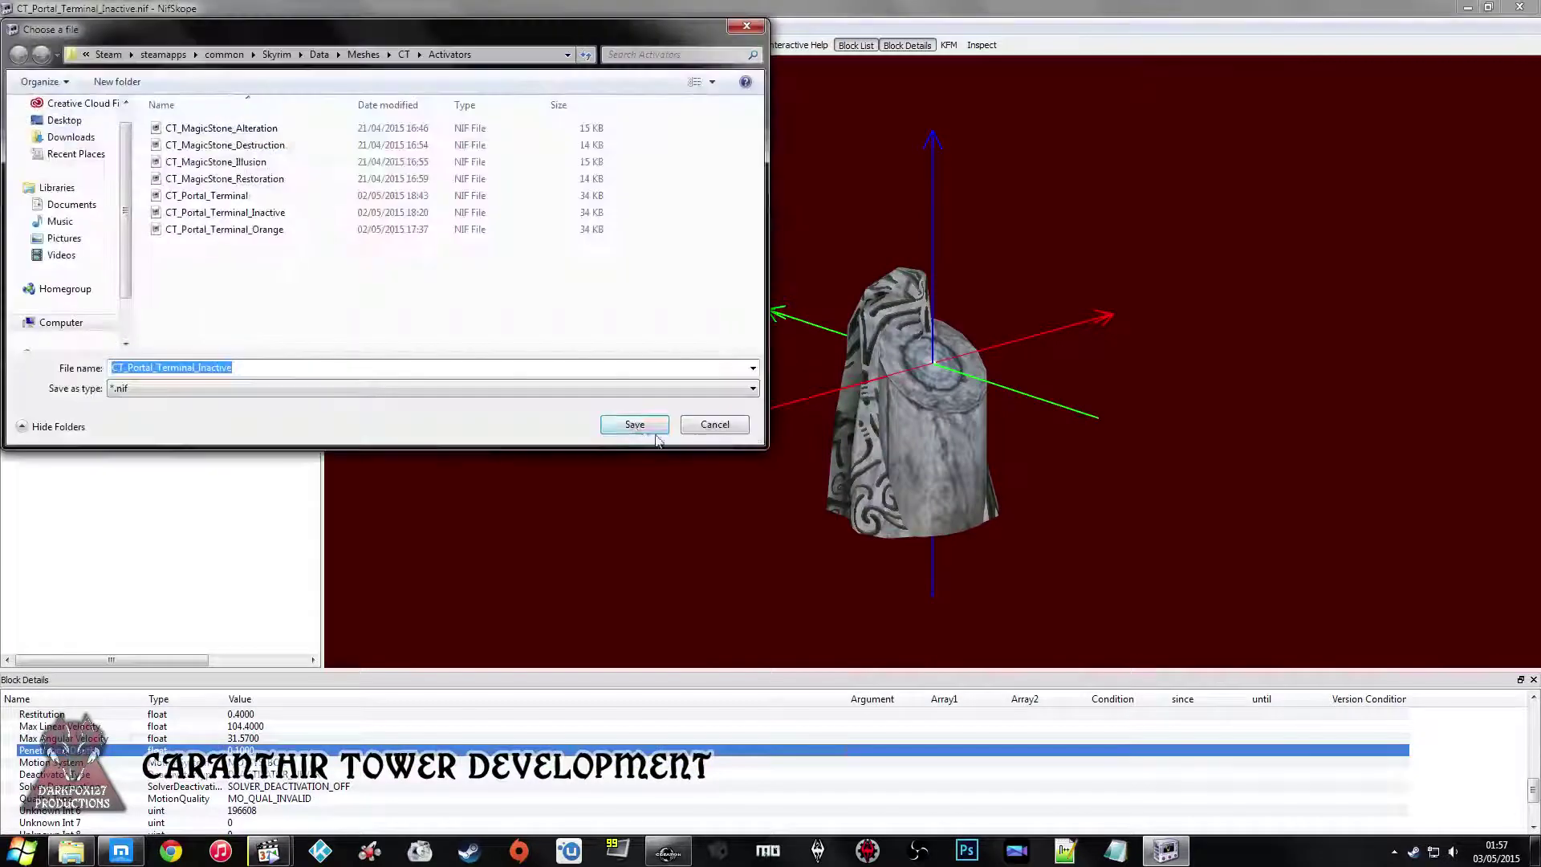
{"action": "left_click", "coordinate": [633, 425]}
{"action": "left_click", "coordinate": [803, 431]}
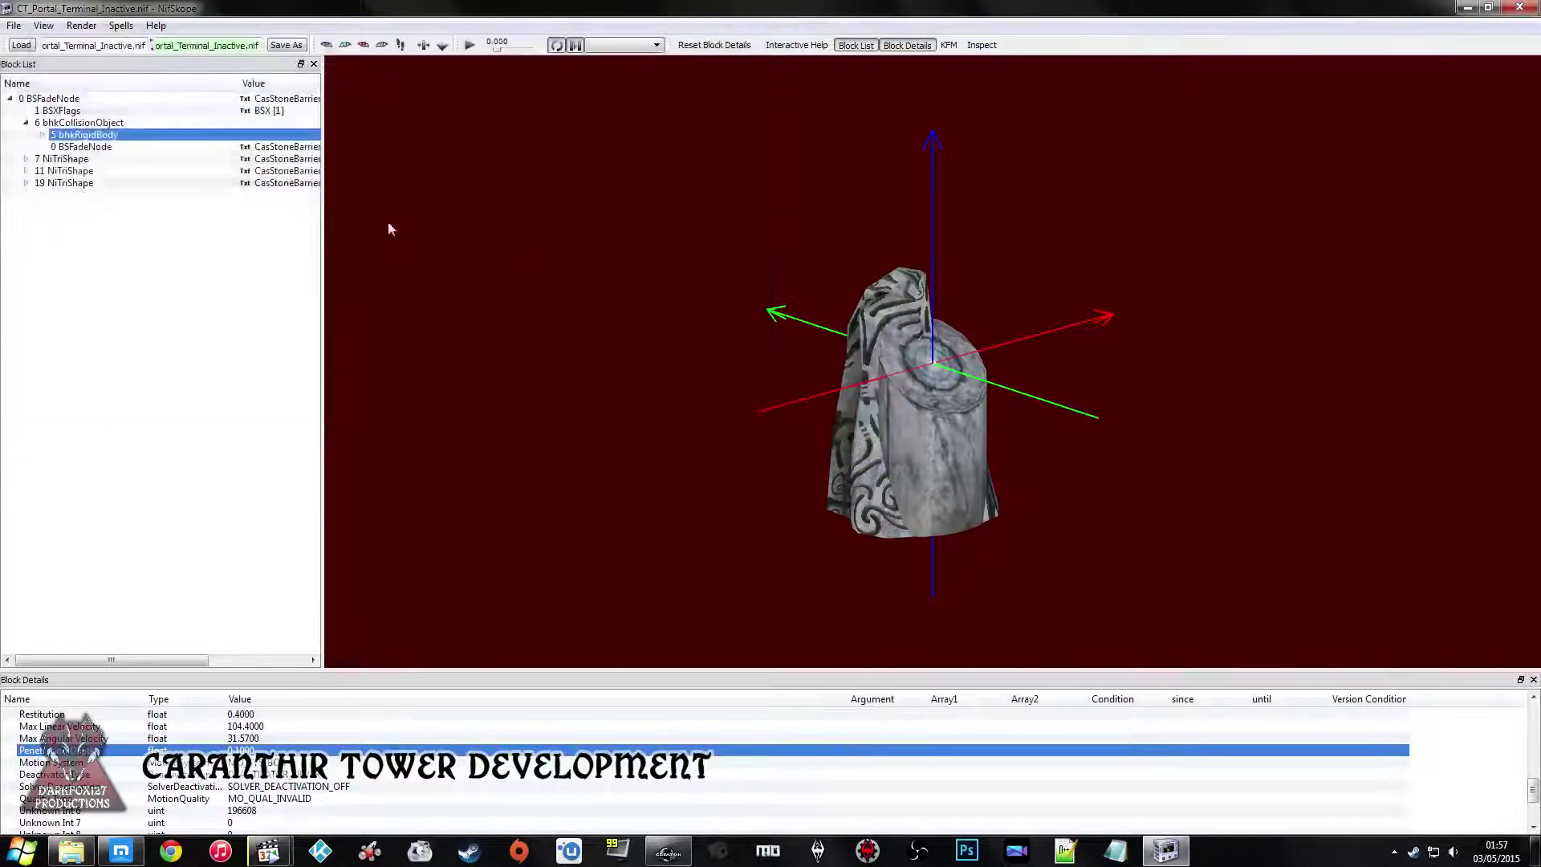
{"action": "key", "text": "alt+F4"}
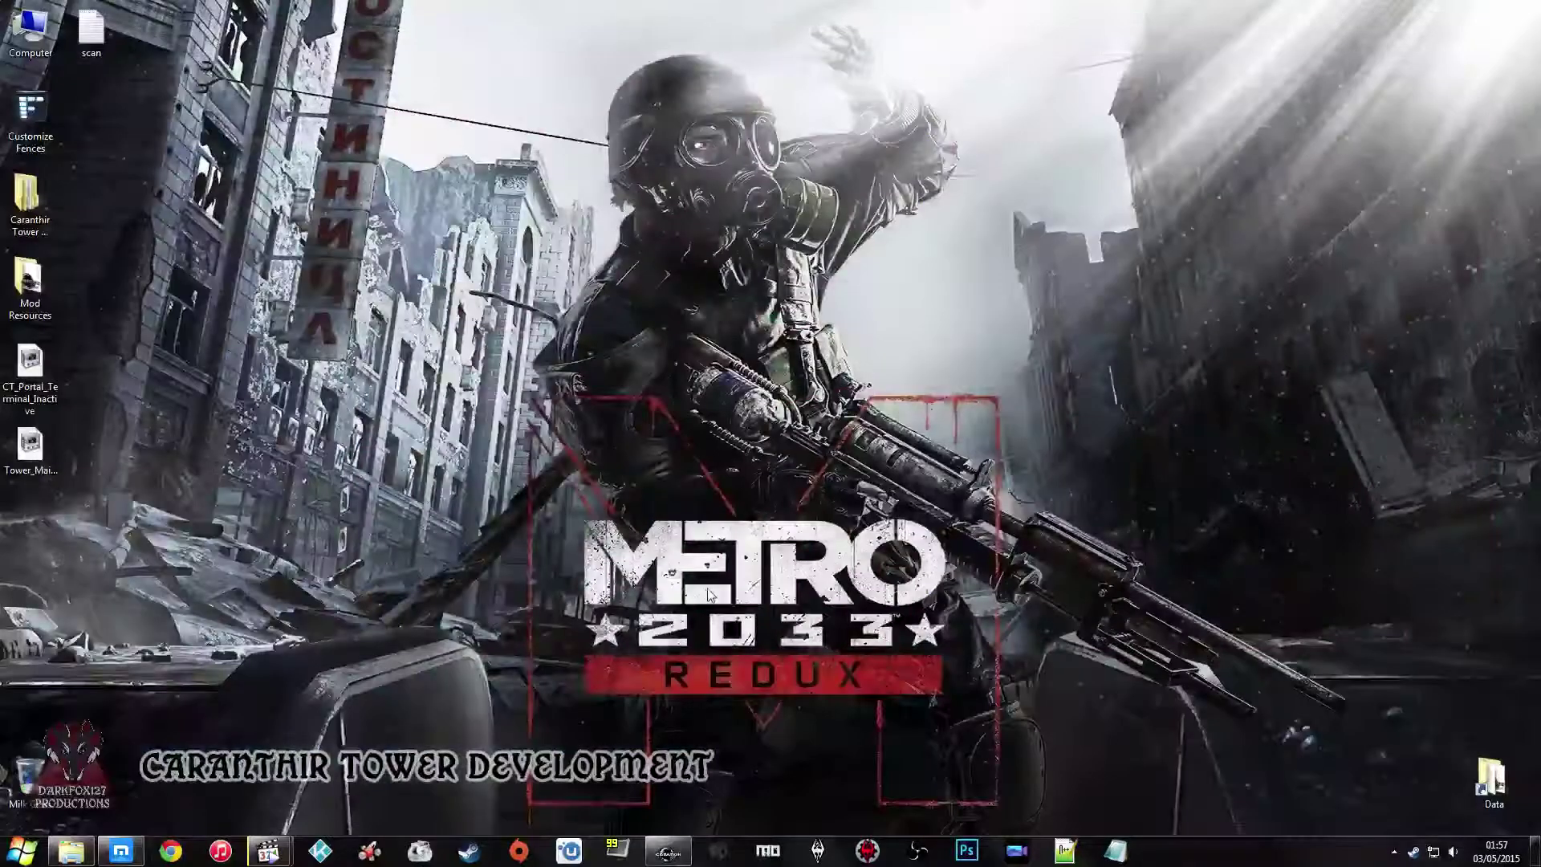
Switch to the Creation Kit and examine the CT_Forge interior from the boiler pipes around to the COC marker and planters.
{"action": "left_click", "coordinate": [668, 851]}
{"action": "middle_click_drag", "start_coordinate": [794, 363], "coordinate": [832, 344]}
{"action": "left_click", "coordinate": [1126, 233]}
{"action": "middle_click_drag", "start_coordinate": [1125, 233], "coordinate": [490, 495]}
{"action": "left_click", "coordinate": [762, 290]}
{"action": "left_click", "coordinate": [822, 287]}
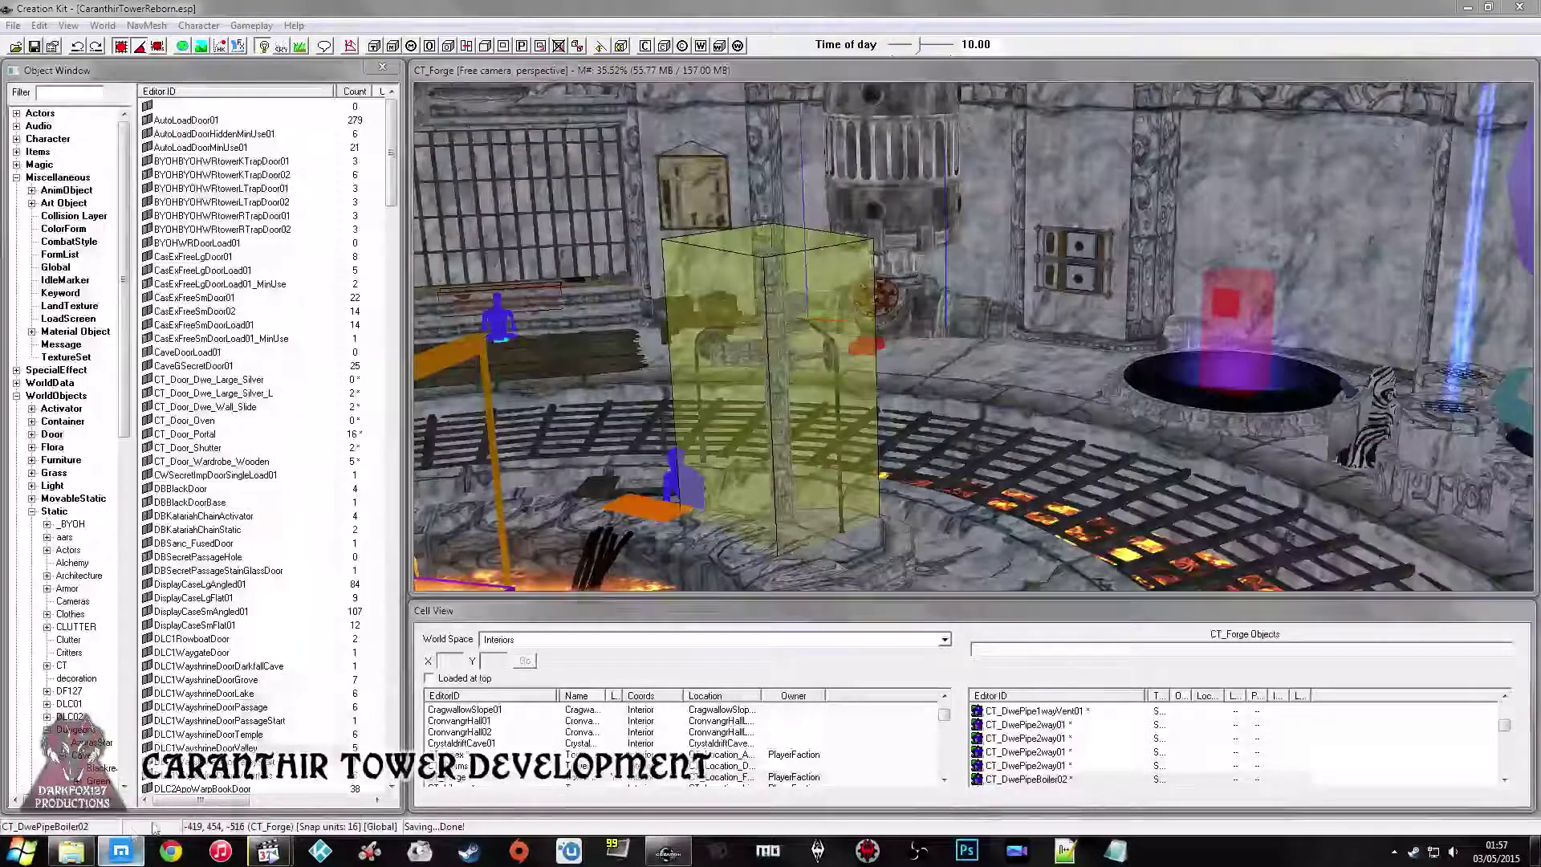
{"action": "key", "text": "alt+Tab"}
{"action": "key", "text": "alt+Tab"}
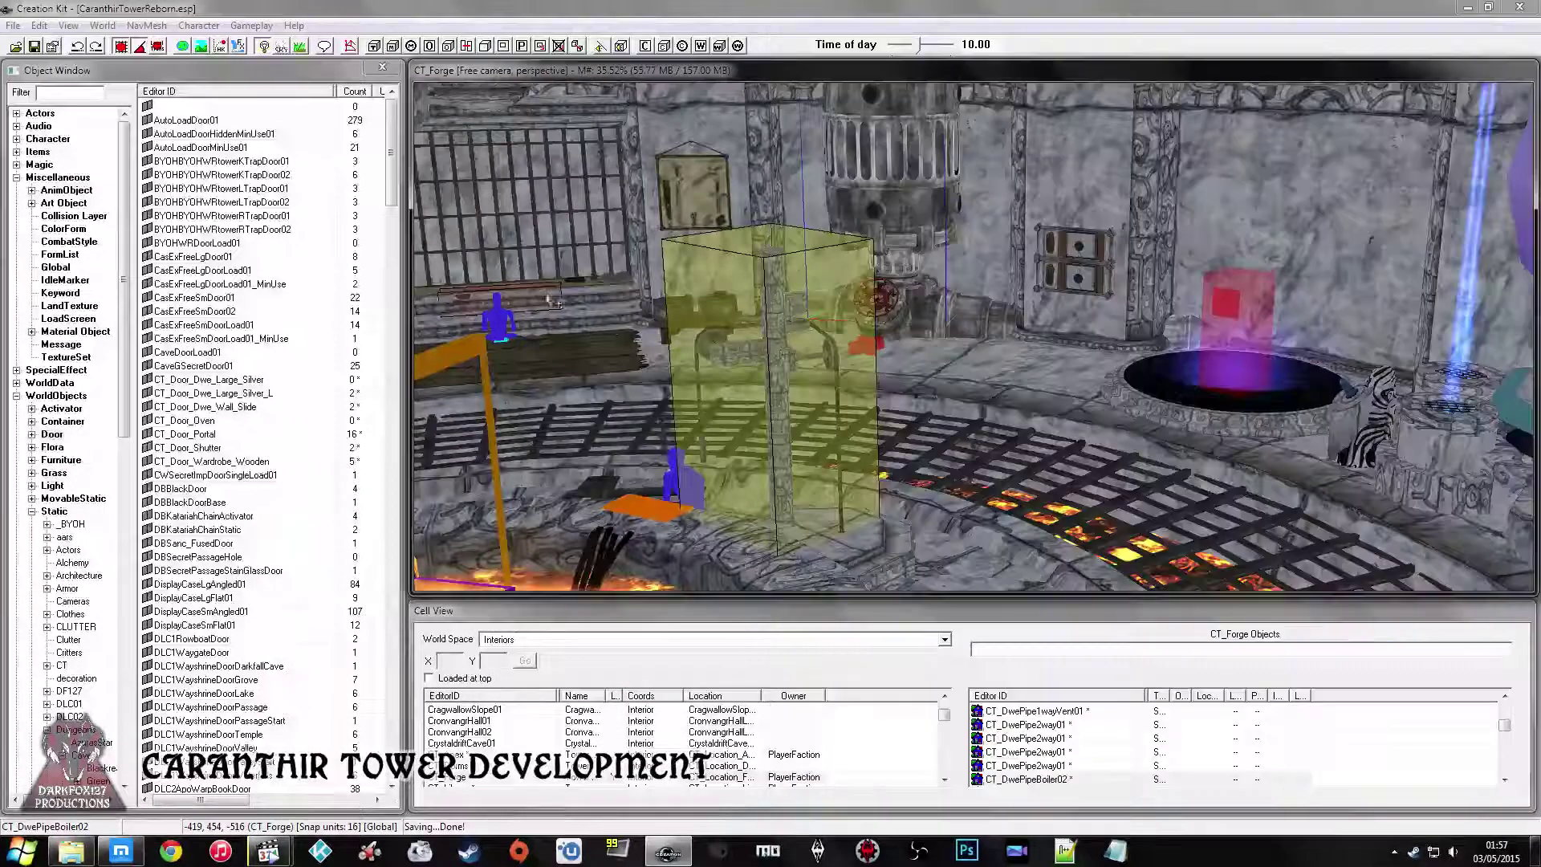
{"action": "middle_click_drag", "start_coordinate": [819, 299], "coordinate": [835, 305]}
{"action": "left_click", "coordinate": [835, 305]}
{"action": "middle_click_drag", "start_coordinate": [608, 286], "coordinate": [792, 334], "text": "shift"}
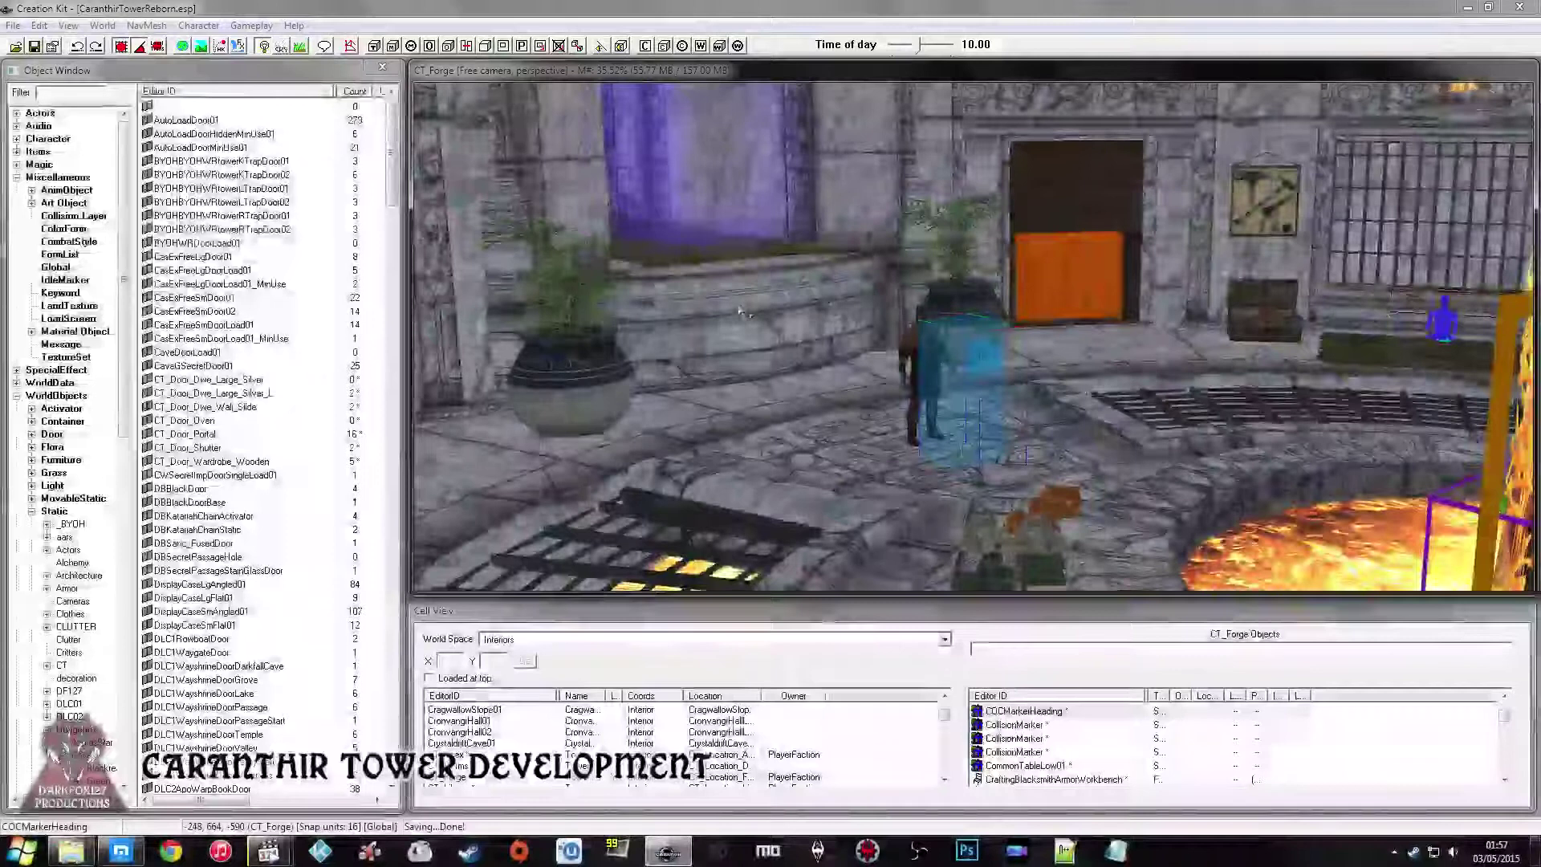